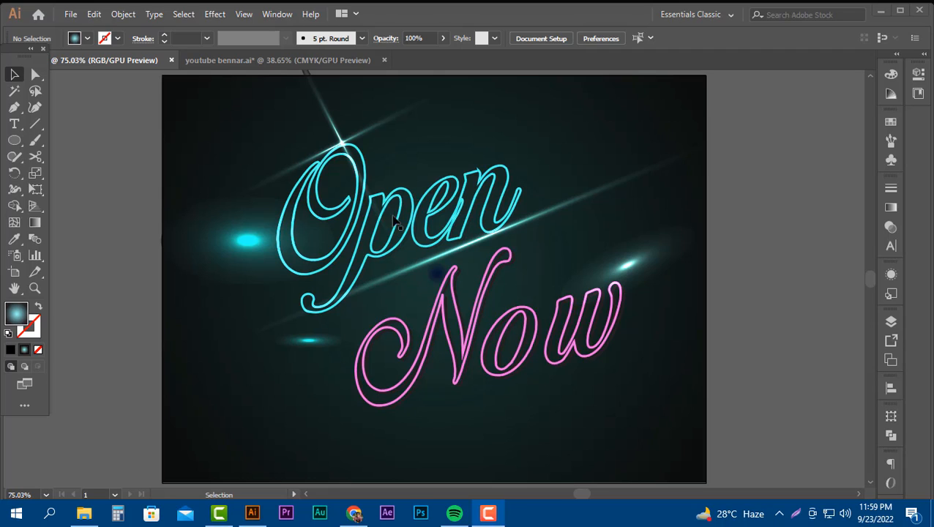
click(388, 249)
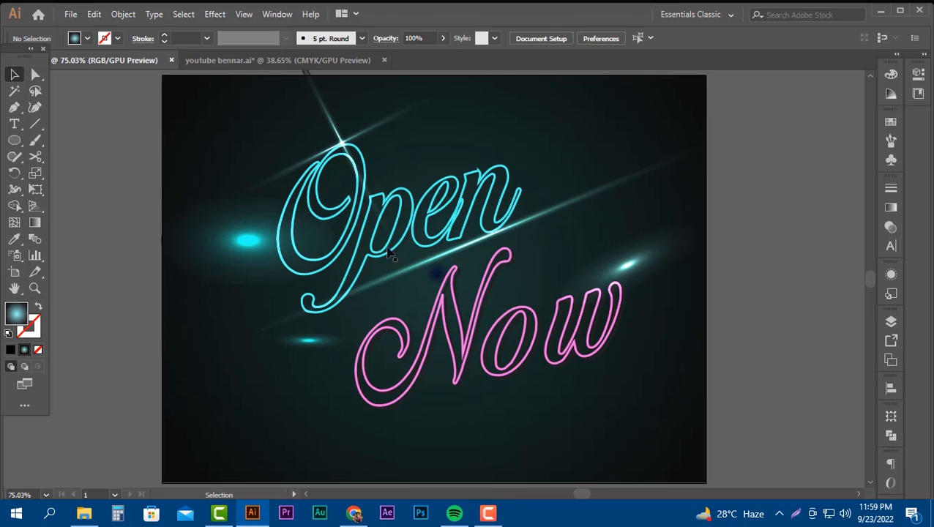
click(481, 216)
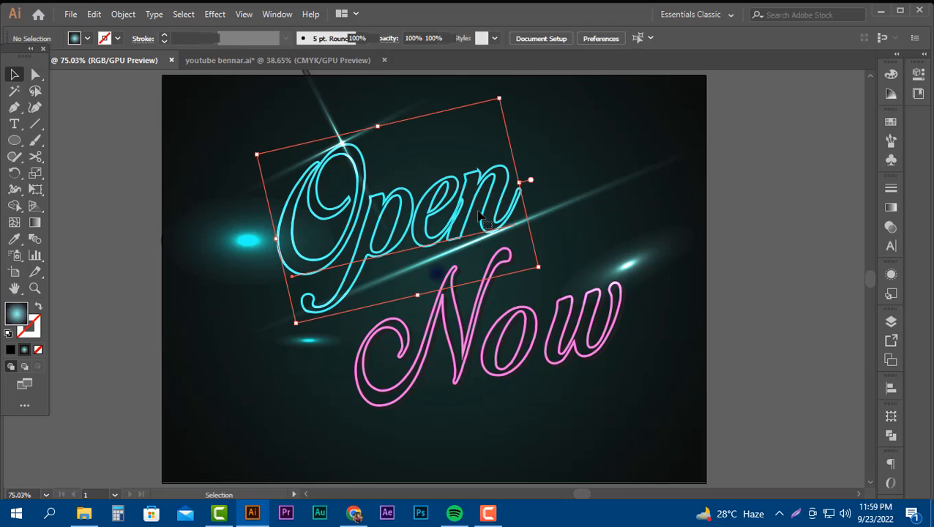
click(186, 230)
click(132, 224)
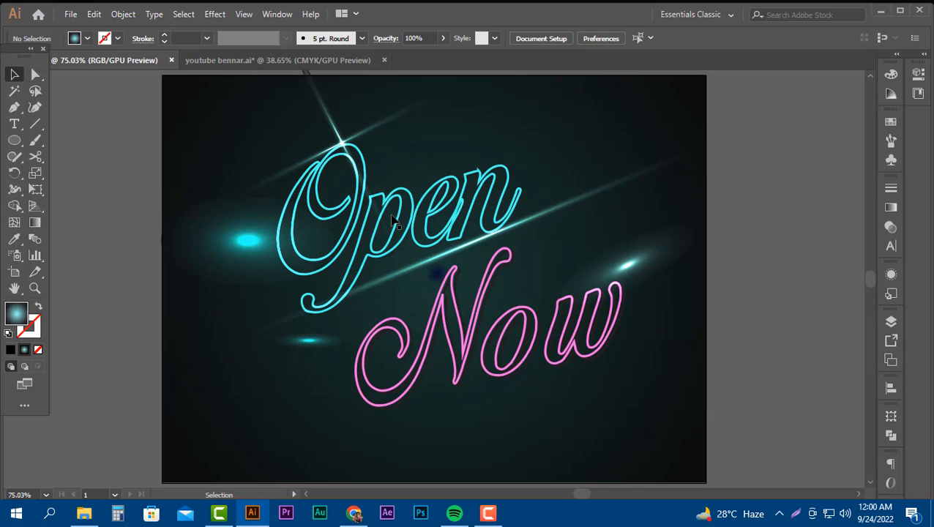
Select the font note and the row of colour swatches above the finished neon artwork.
scroll(447, 237, up, 3)
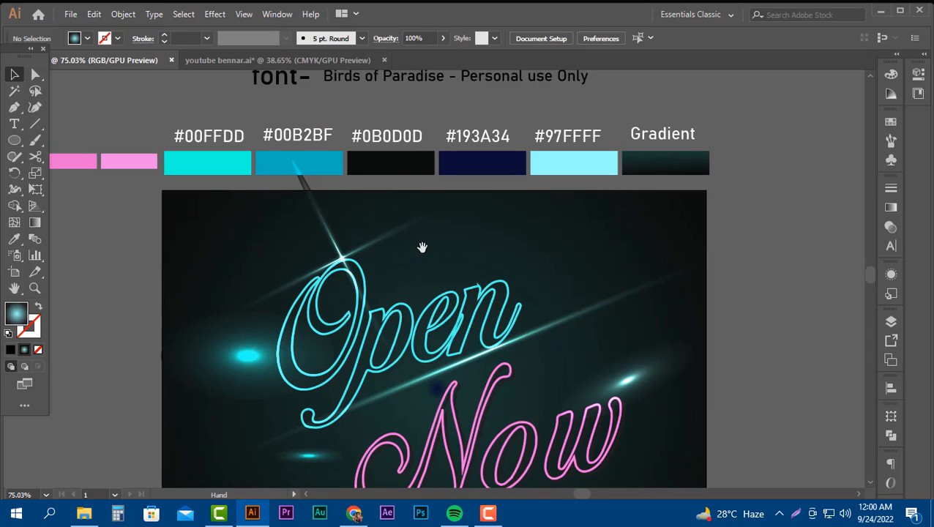
drag(423, 246, 502, 280)
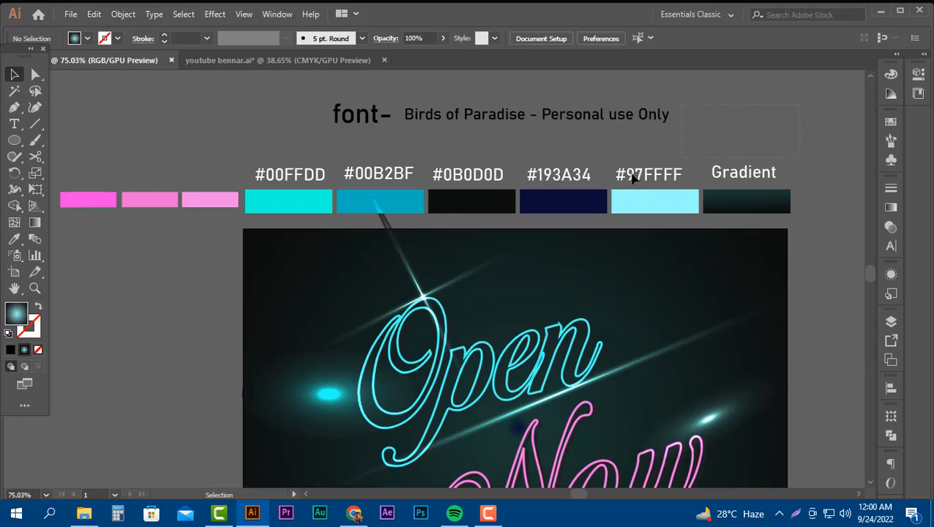
click(126, 113)
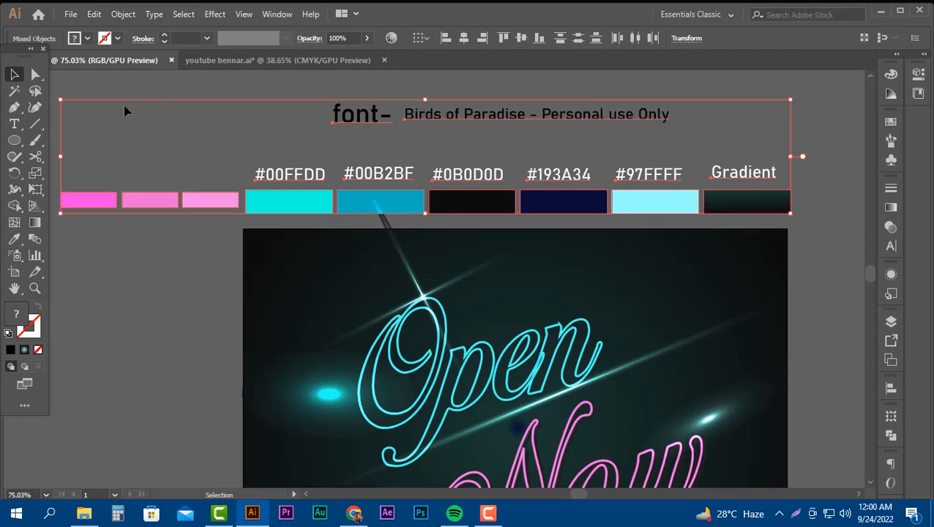
Start a new 800 x 600 px landscape document and name it "text effect".
click(70, 14)
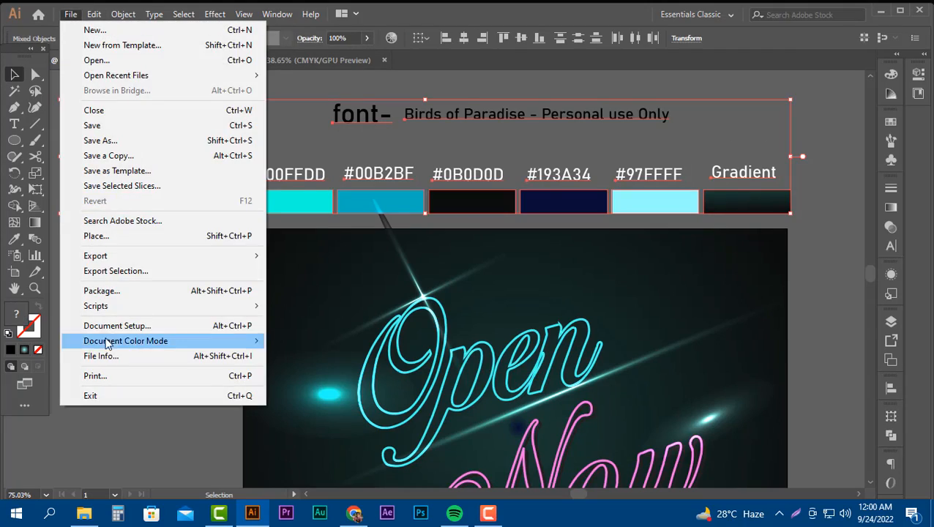
click(115, 31)
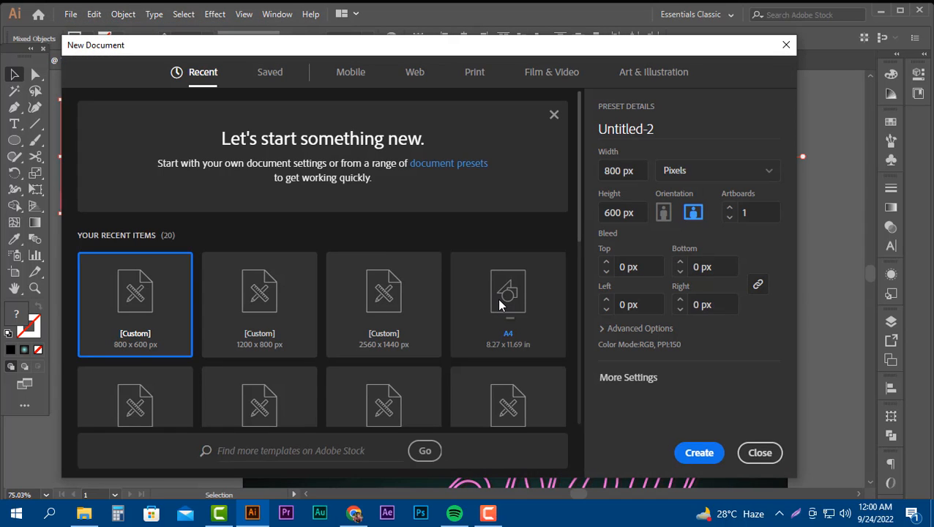
drag(518, 46, 538, 40)
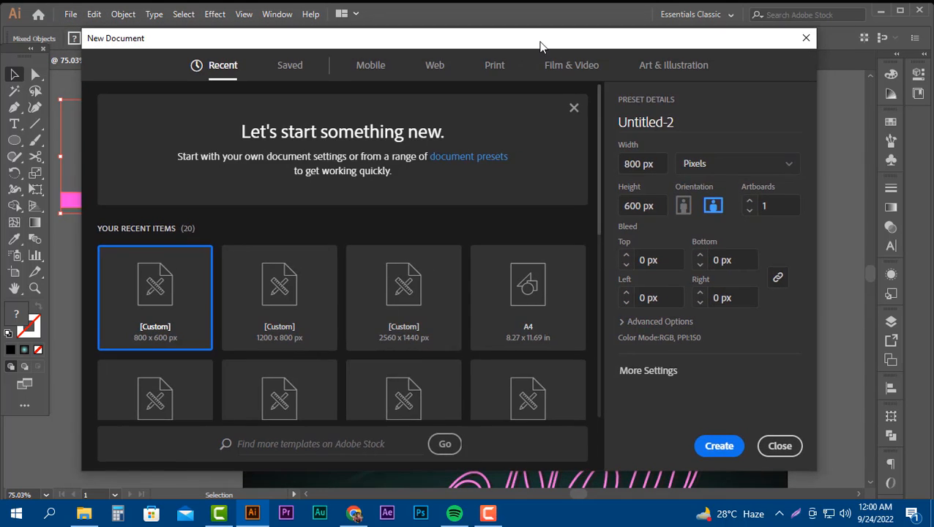
click(697, 129)
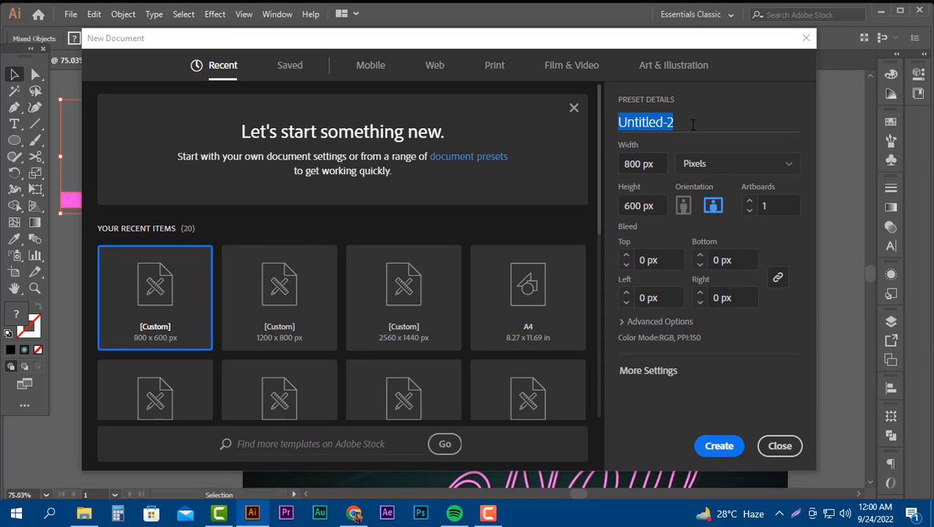
text(tex)
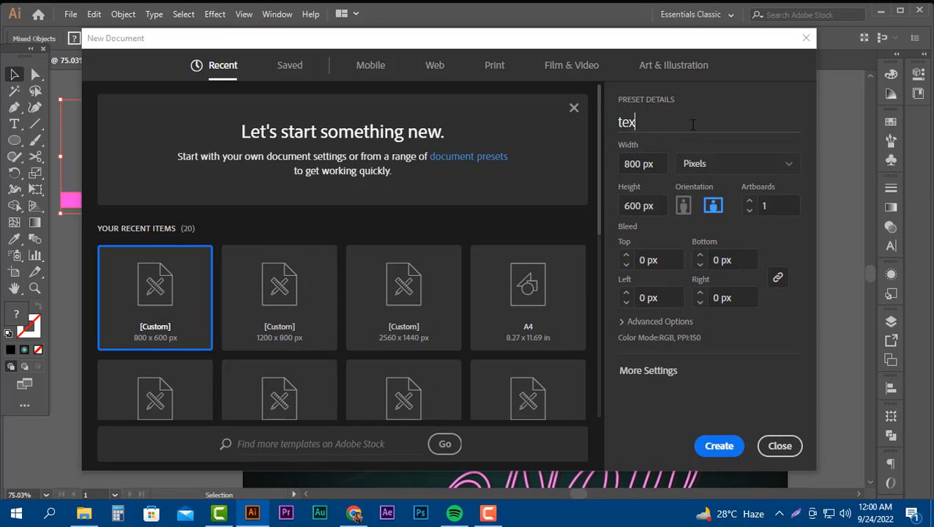
text(t effect)
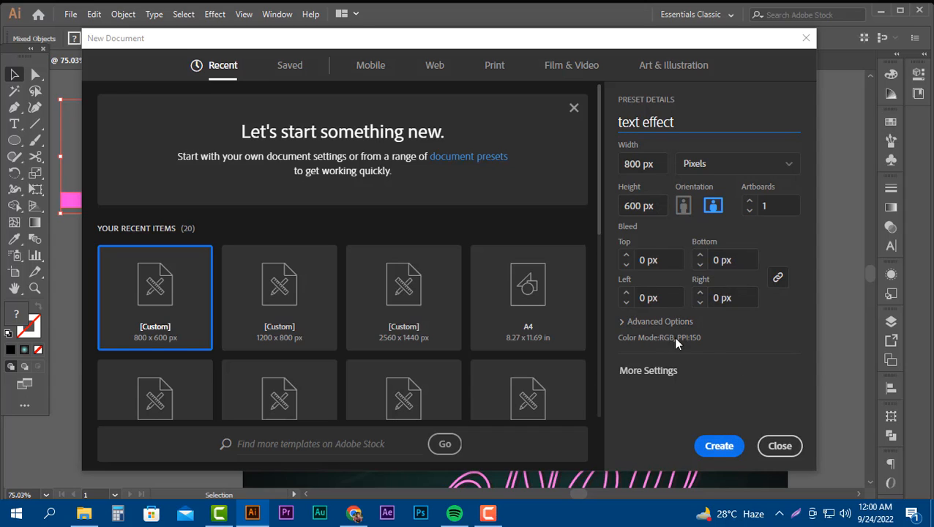
Set the raster effects to Screen (72 ppi) and create the document.
click(621, 322)
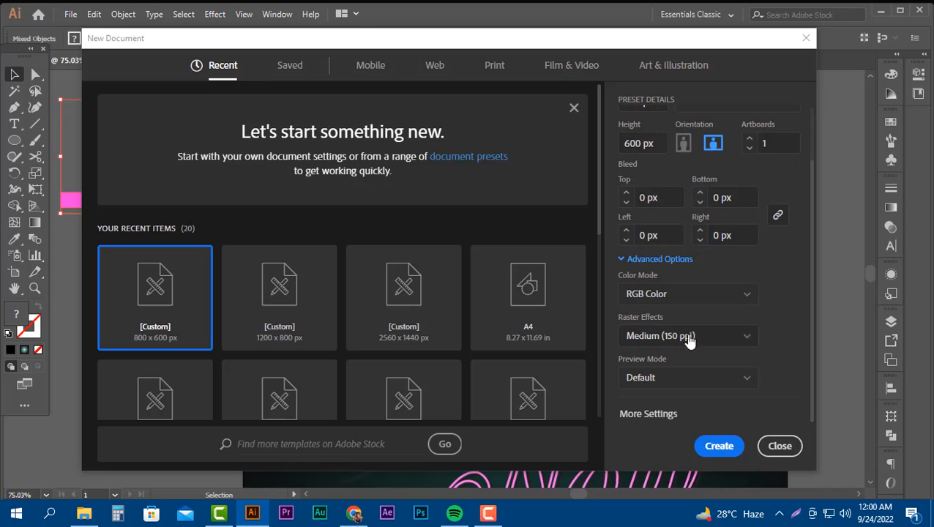
click(747, 337)
click(663, 407)
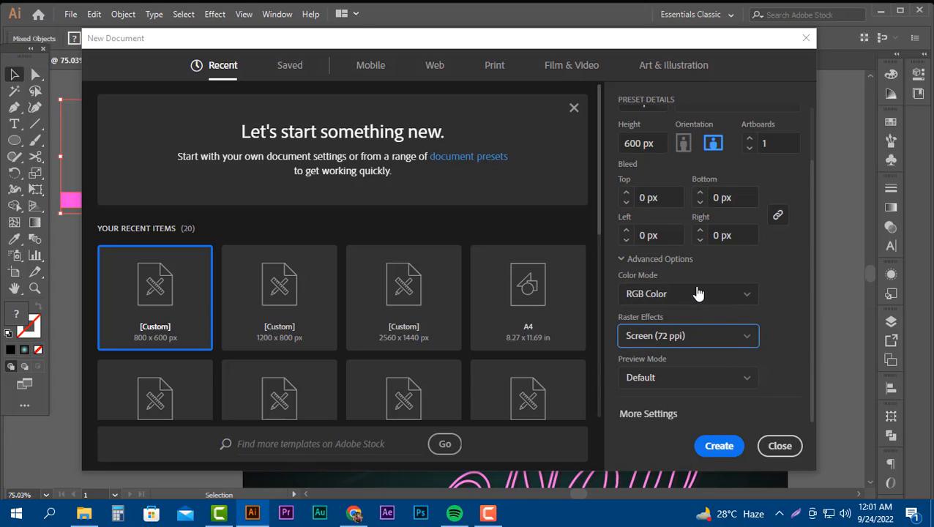
click(710, 445)
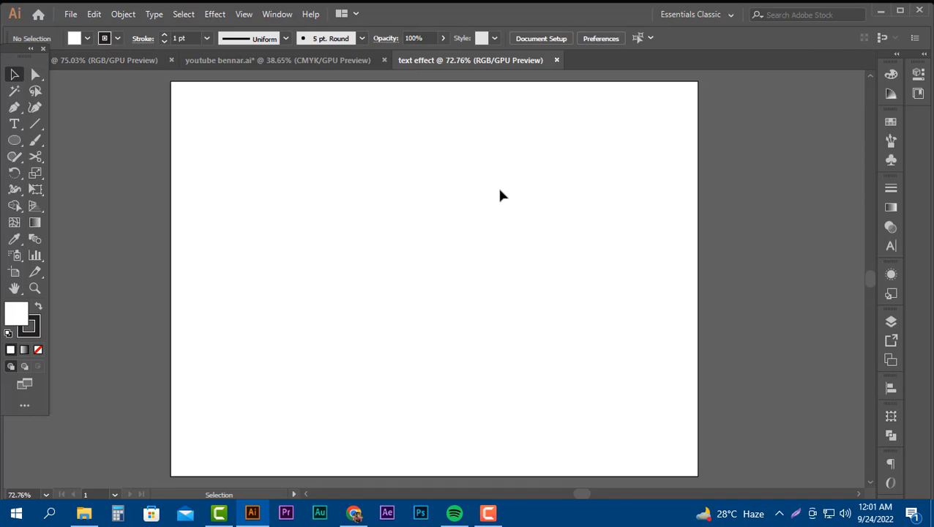
click(14, 271)
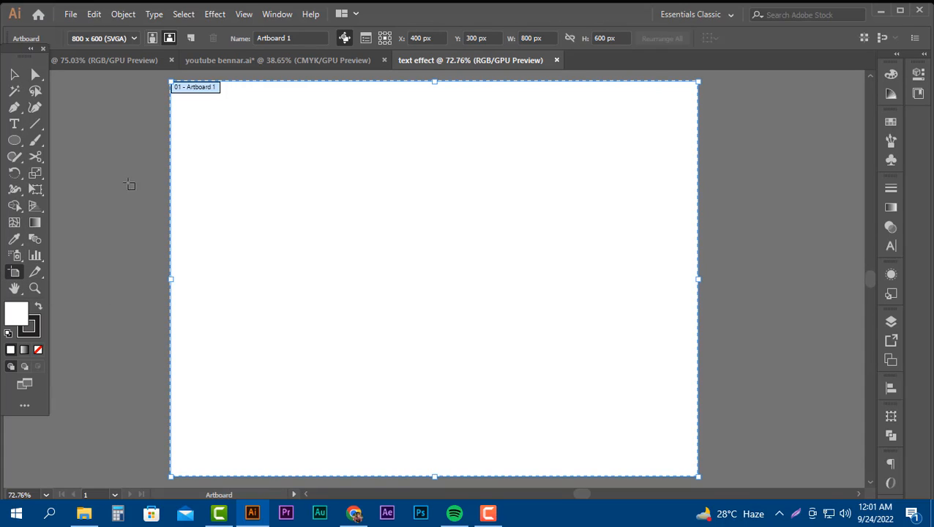
click(12, 75)
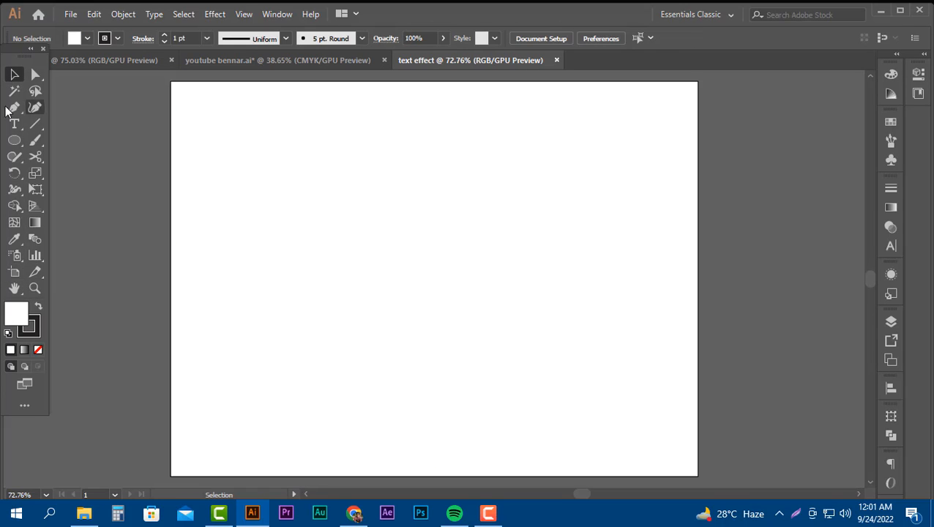
Create a rectangle 800 px wide and 600 px high with the Rectangle tool.
drag(22, 144, 102, 139)
click(373, 219)
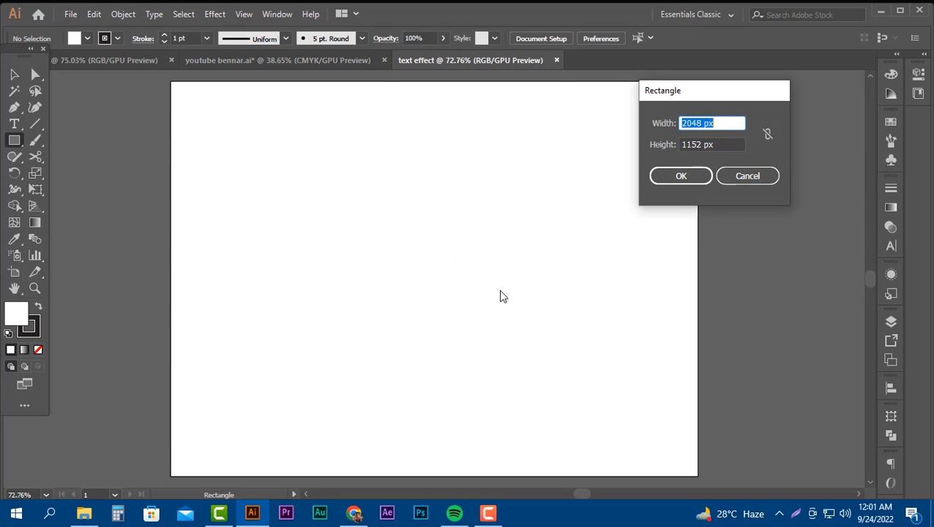
text(800)
key(Tab)
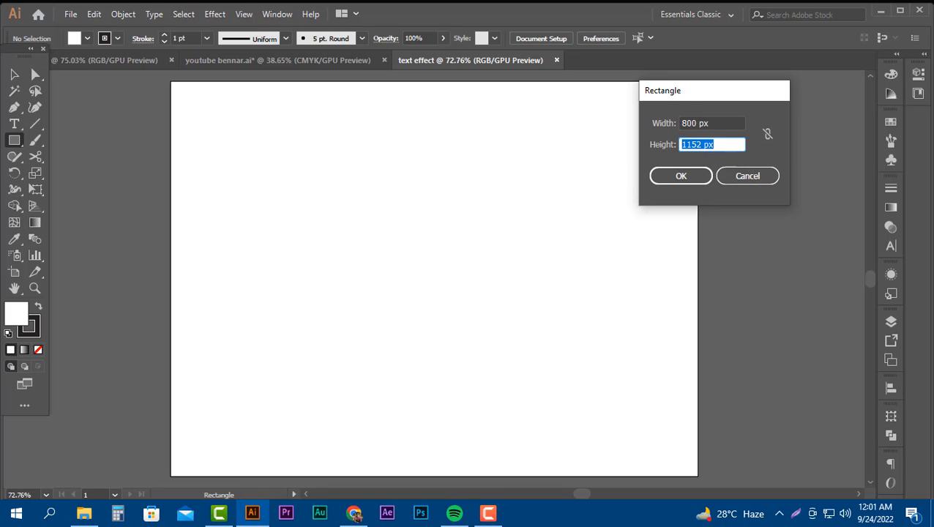
text(600)
click(654, 178)
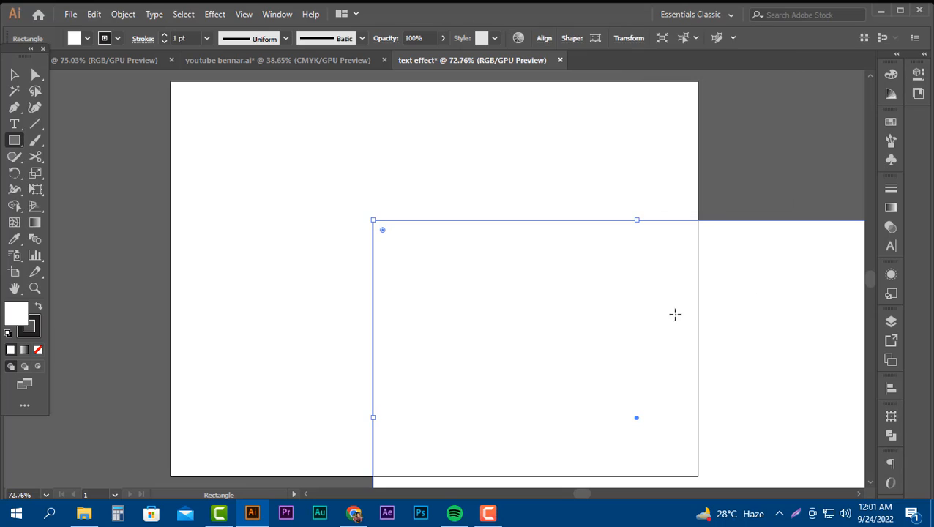
Remove the rectangle's stroke and make its fill the active colour.
click(32, 329)
click(39, 356)
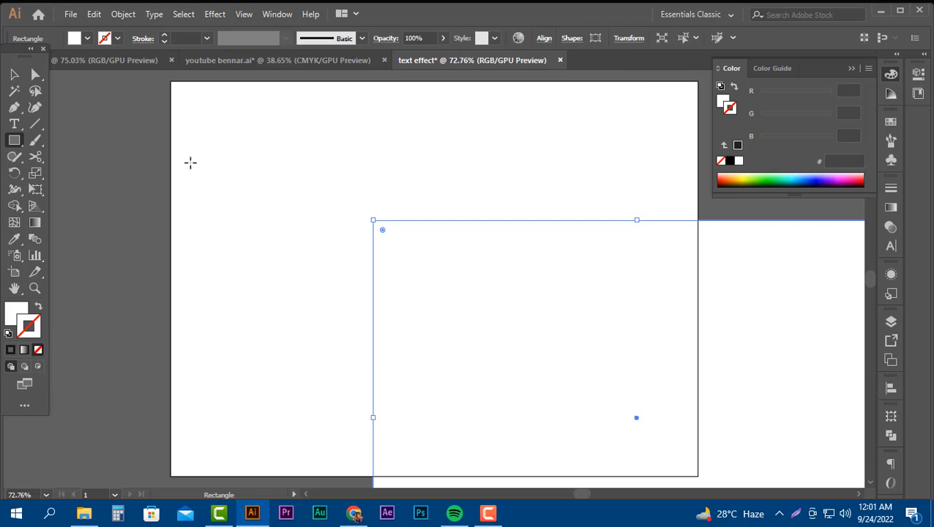
click(14, 74)
click(23, 311)
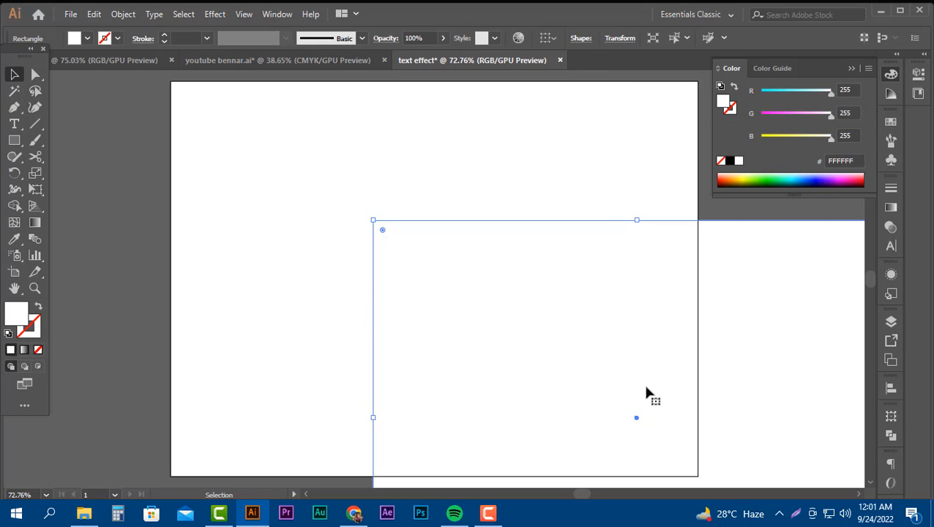
Move the rectangle toward the artboard and centre it horizontally and vertically using Align to Artboard.
drag(646, 396, 554, 310)
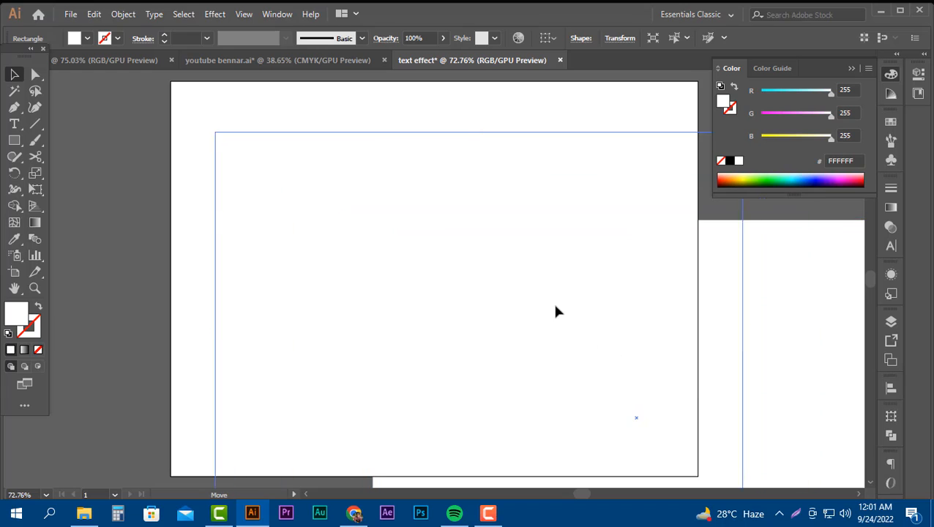
click(890, 389)
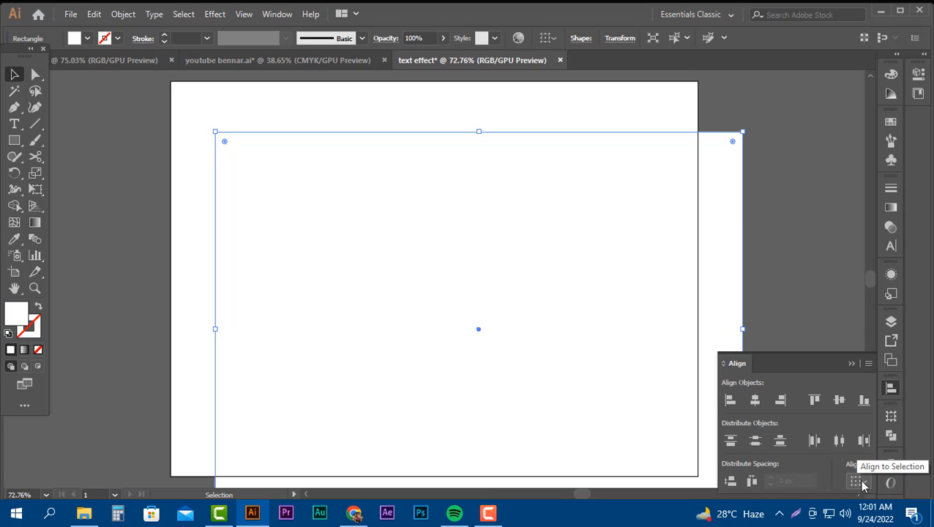
click(862, 485)
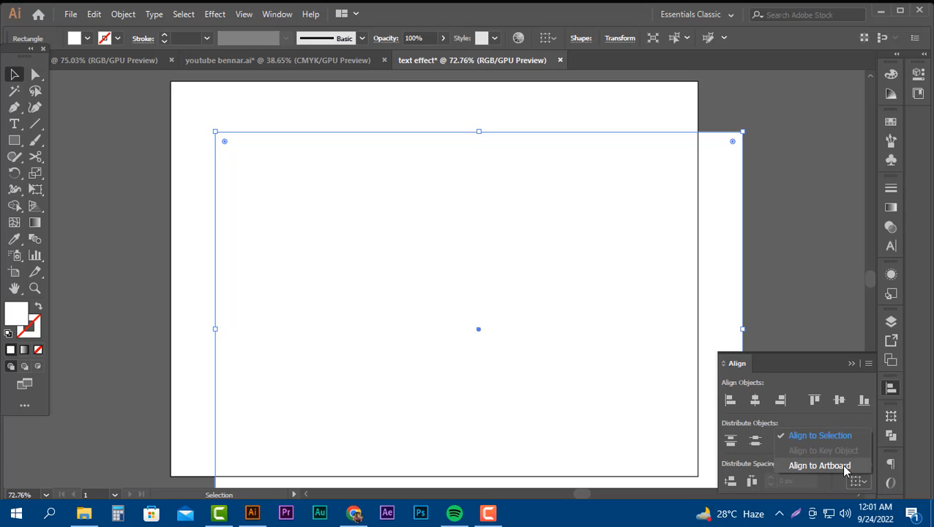
click(830, 465)
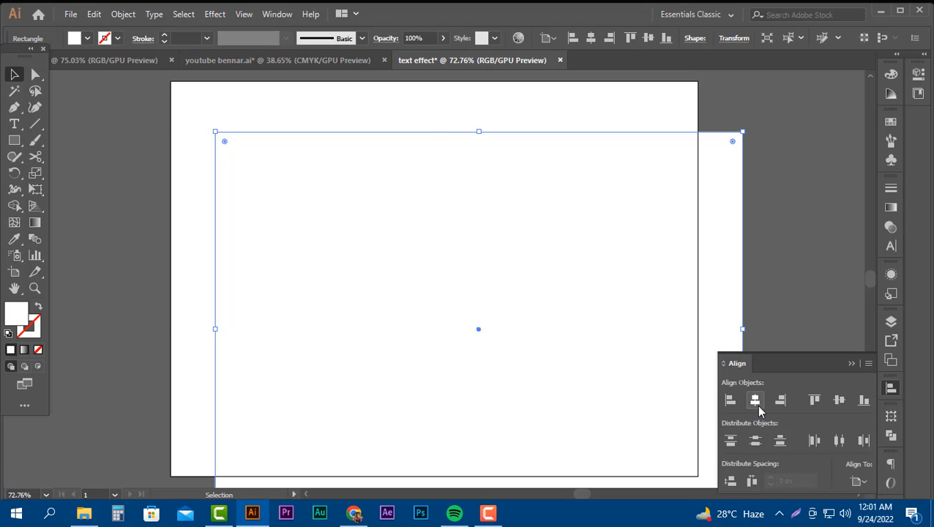
click(754, 401)
click(838, 400)
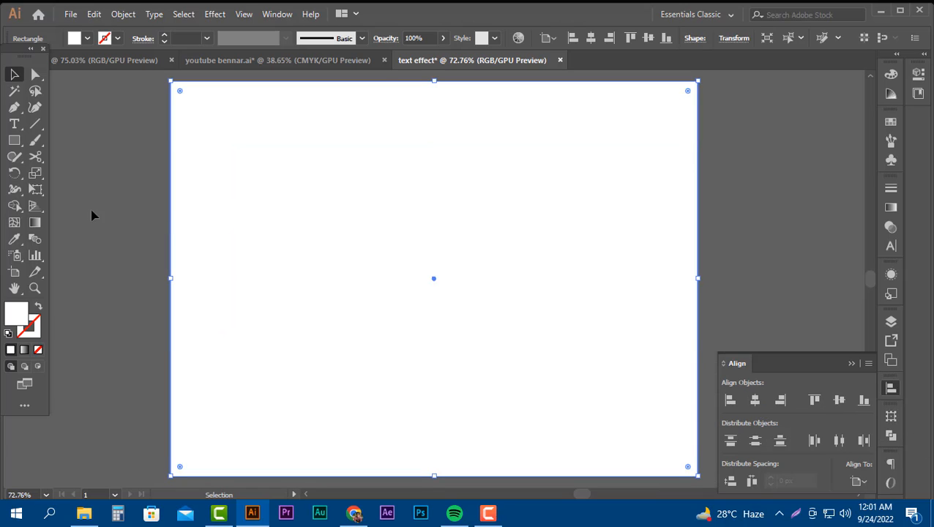
click(286, 150)
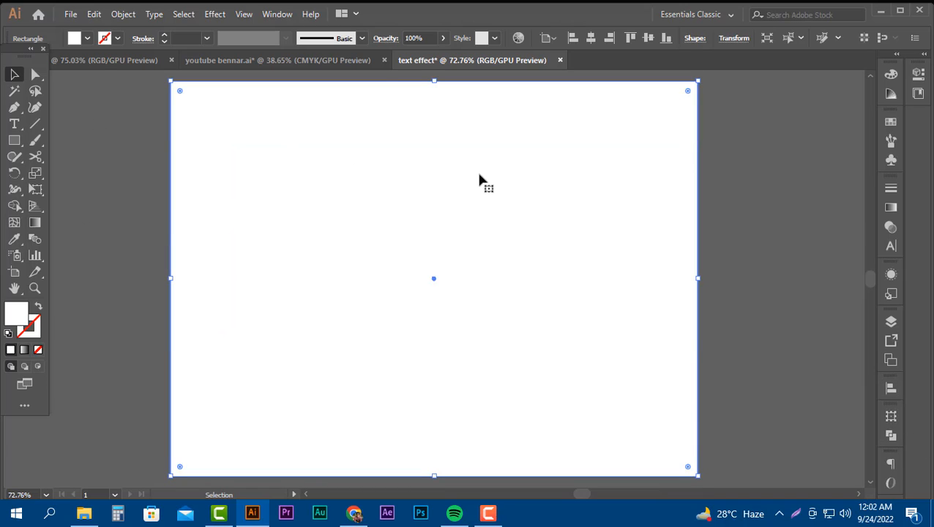
Copy the font note and colour swatches from the sample document into "text effect" and place them above the artboard.
click(890, 322)
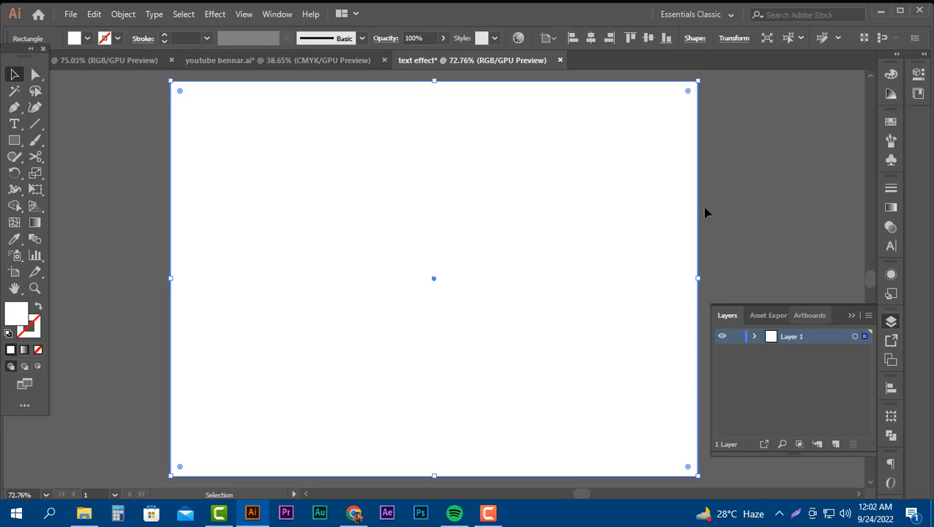
scroll(142, 194, up, 3)
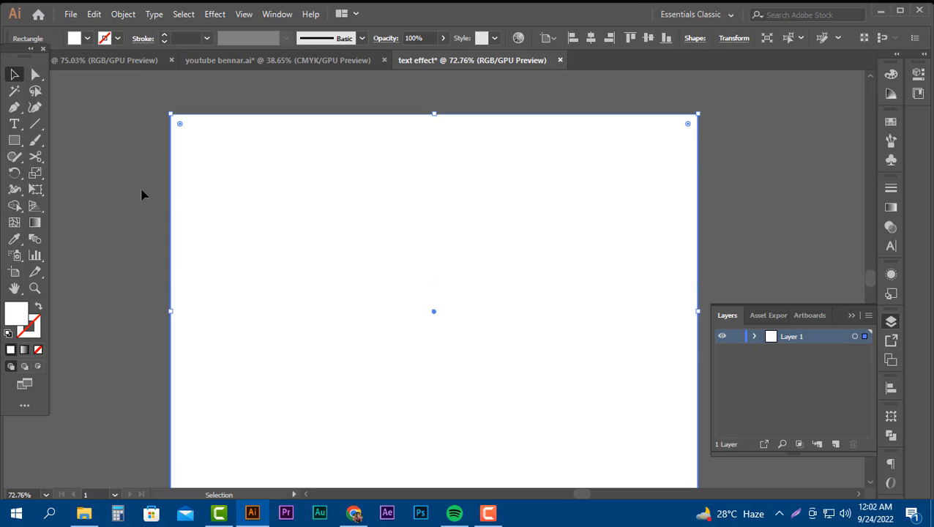
scroll(144, 194, up, 2)
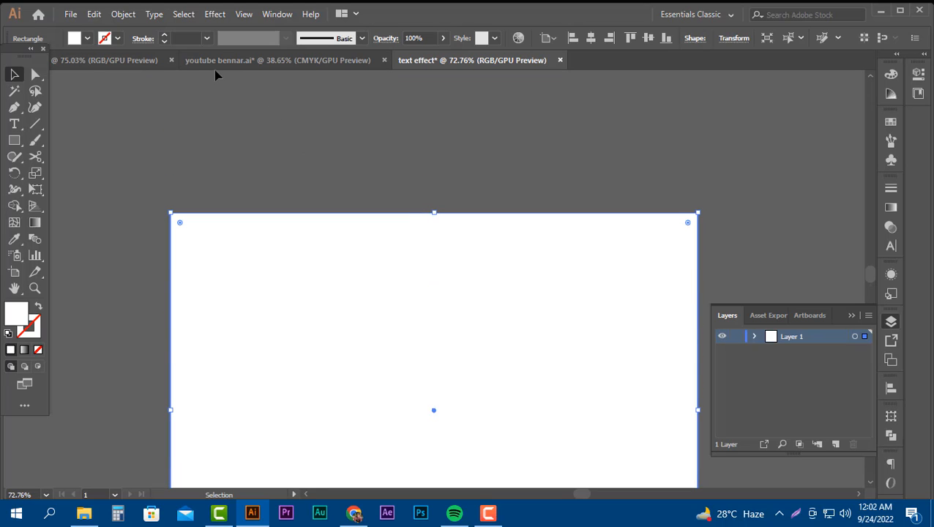
click(136, 64)
drag(471, 110, 690, 125)
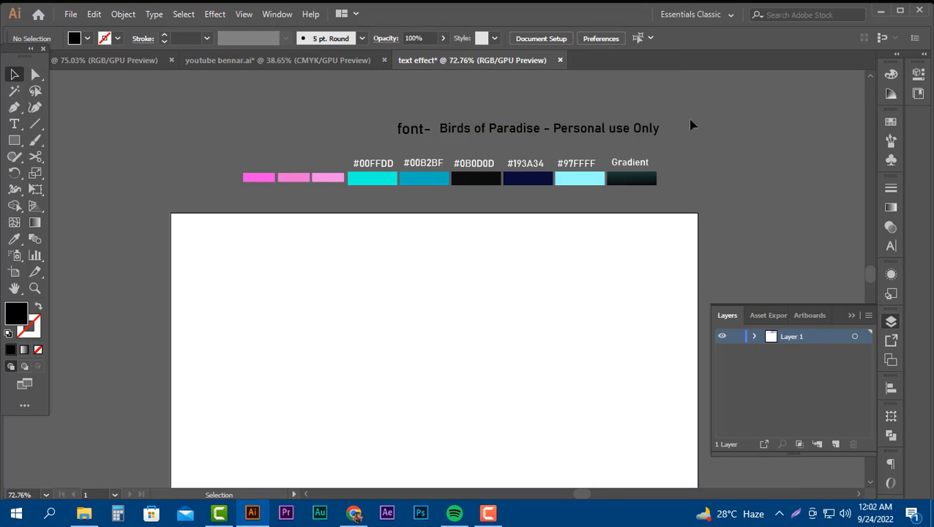
Apply a linear white-to-black gradient fill to the background rectangle.
scroll(549, 268, down, 1)
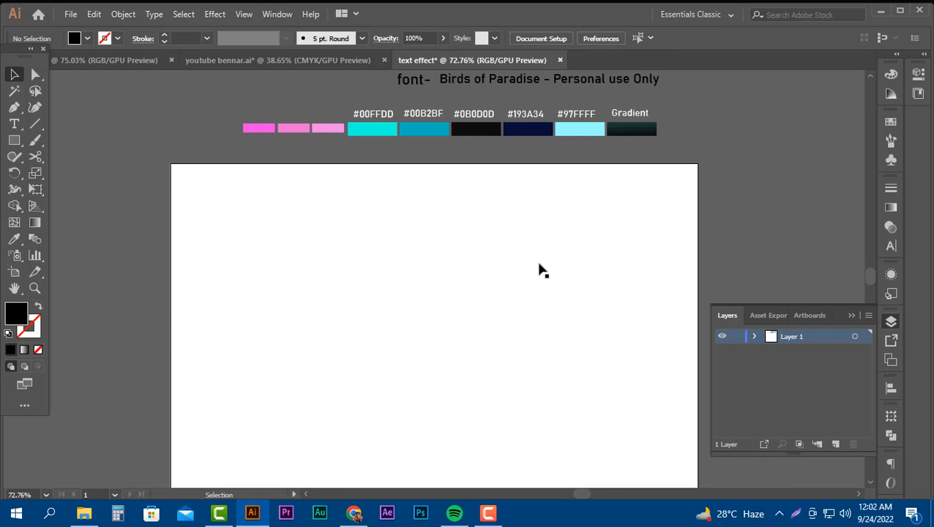
key(ctrl+0)
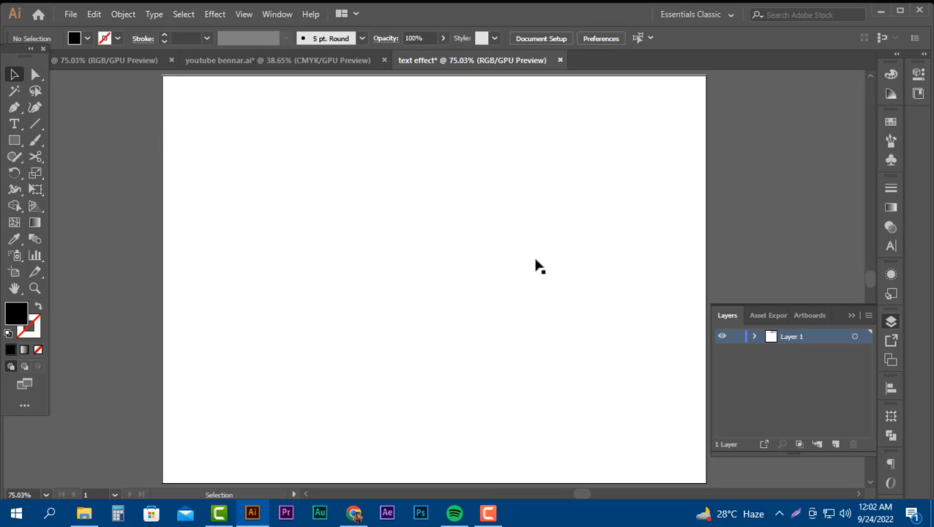
scroll(534, 262, up, 7)
click(492, 287)
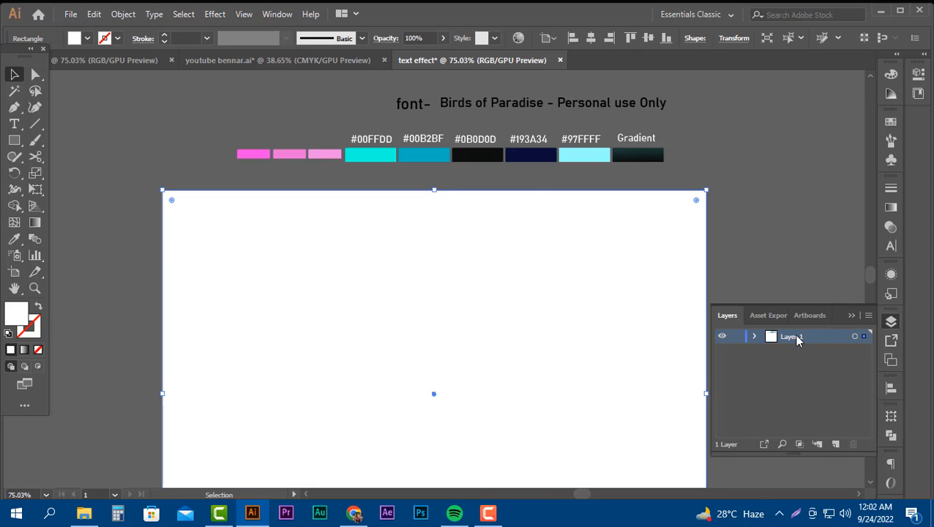
click(891, 207)
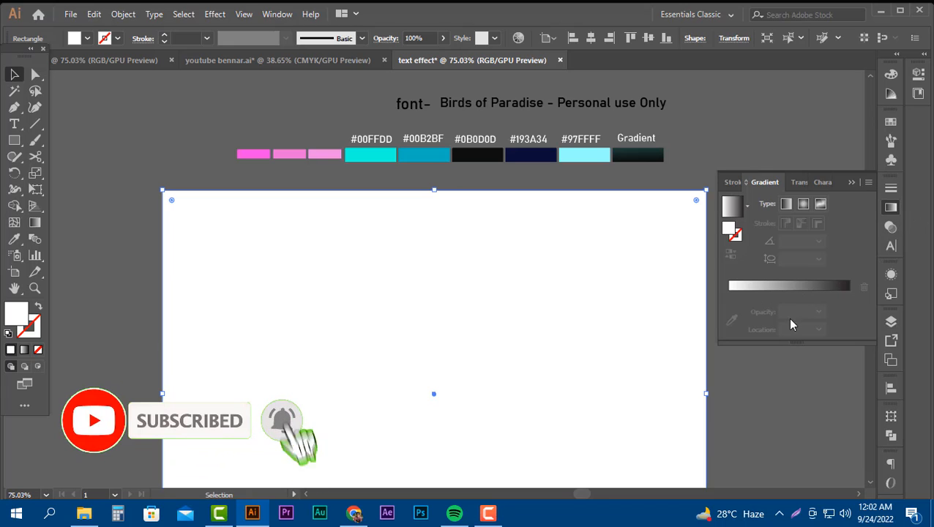
click(794, 286)
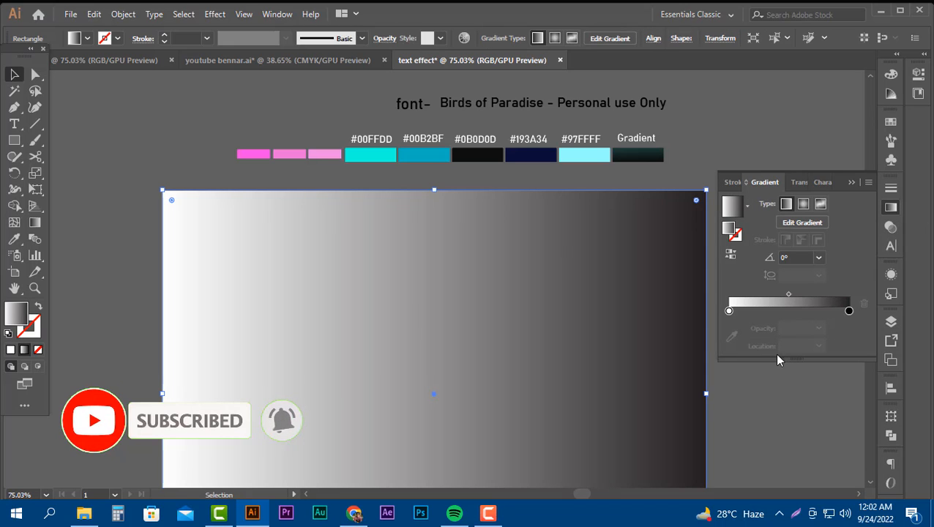
Sample the #0B0D0D swatch for the gradient's start colour stop and the #193A34 swatch for its end stop.
click(729, 312)
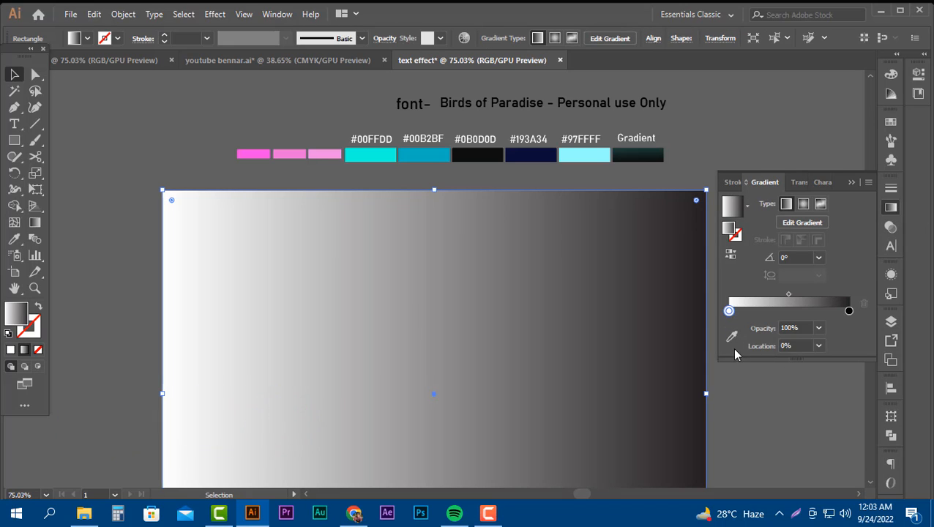
click(731, 336)
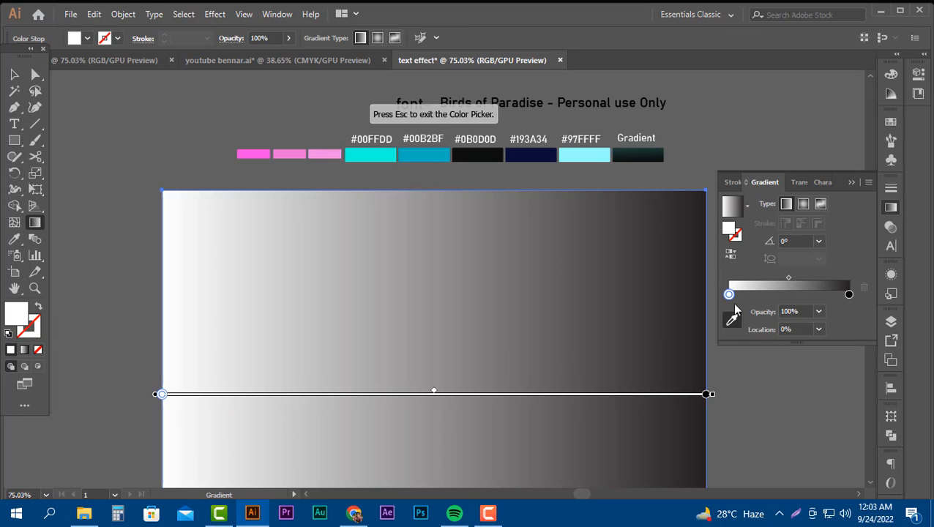
click(492, 152)
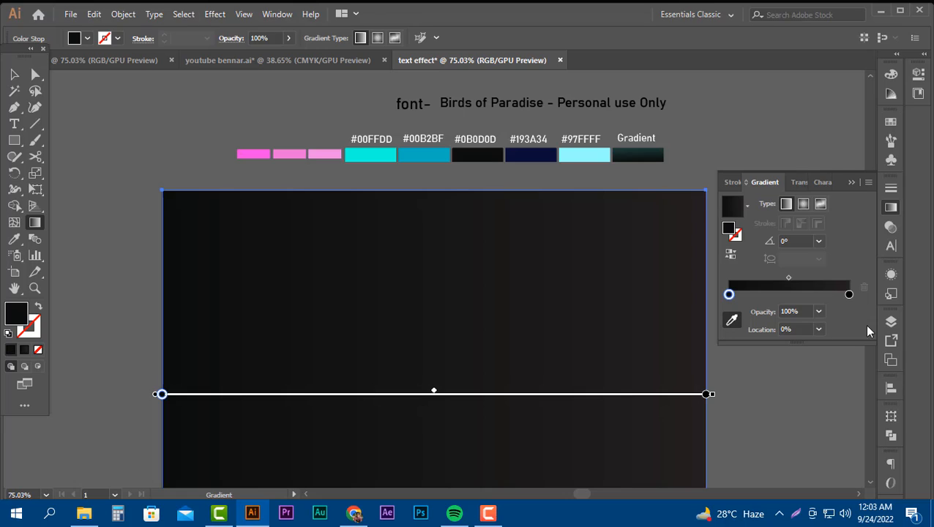
click(848, 295)
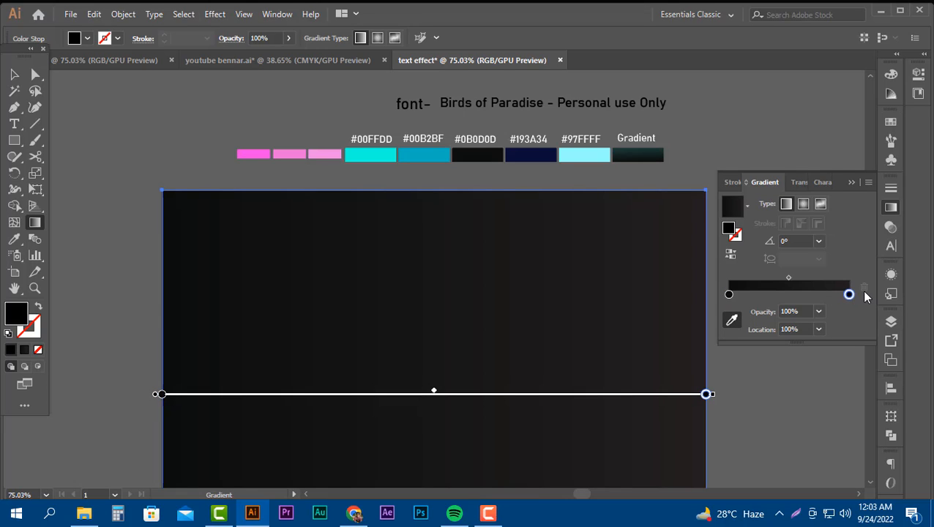
click(732, 320)
click(538, 151)
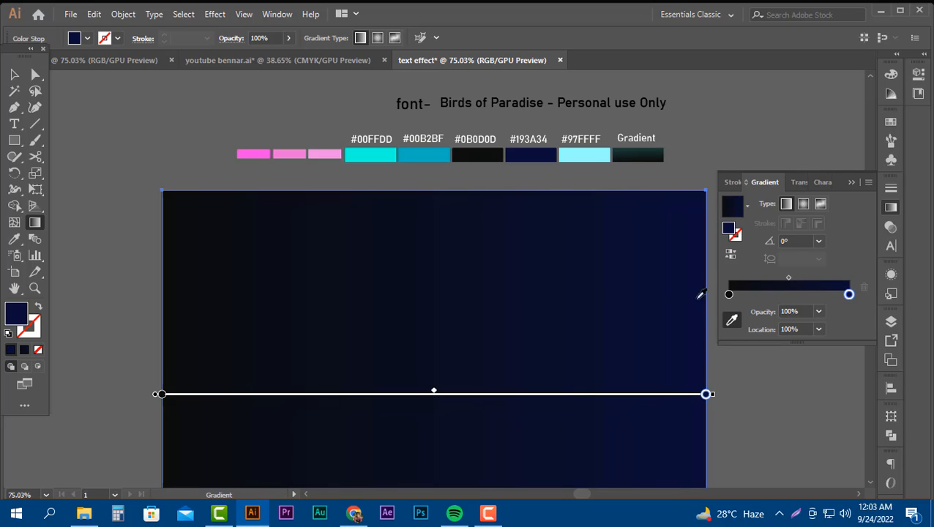
Make the background gradient radial, reverse its colours and extend its radius past the artboard's side edges.
click(803, 205)
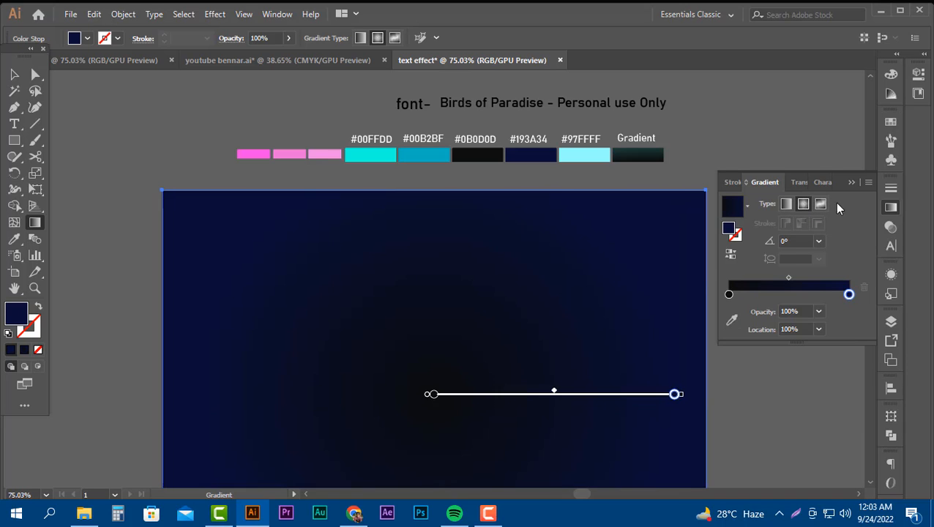
click(731, 253)
scroll(501, 370, down, 2)
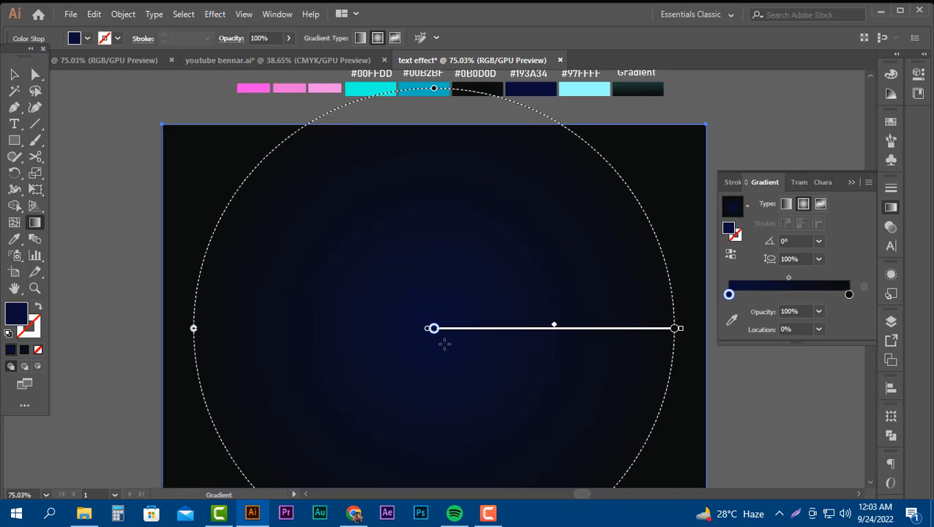
scroll(443, 340, down, 1)
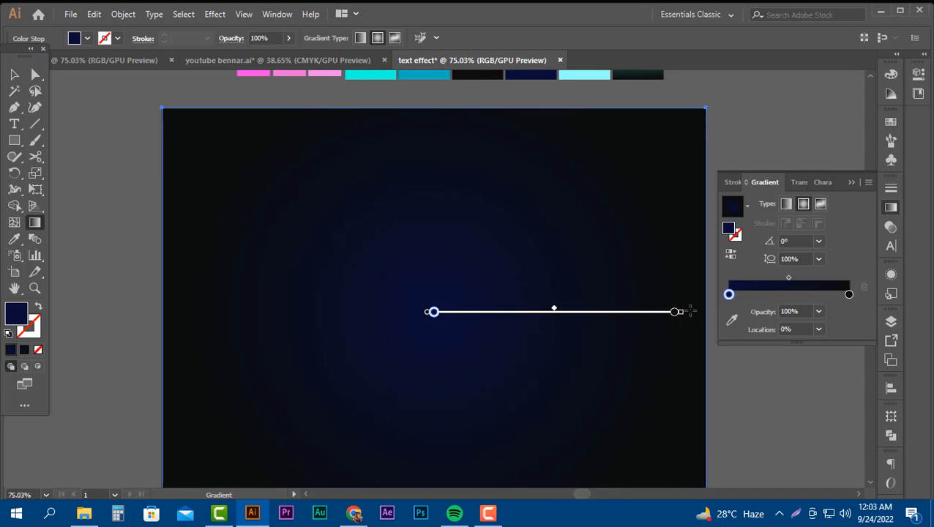
drag(682, 314, 752, 314)
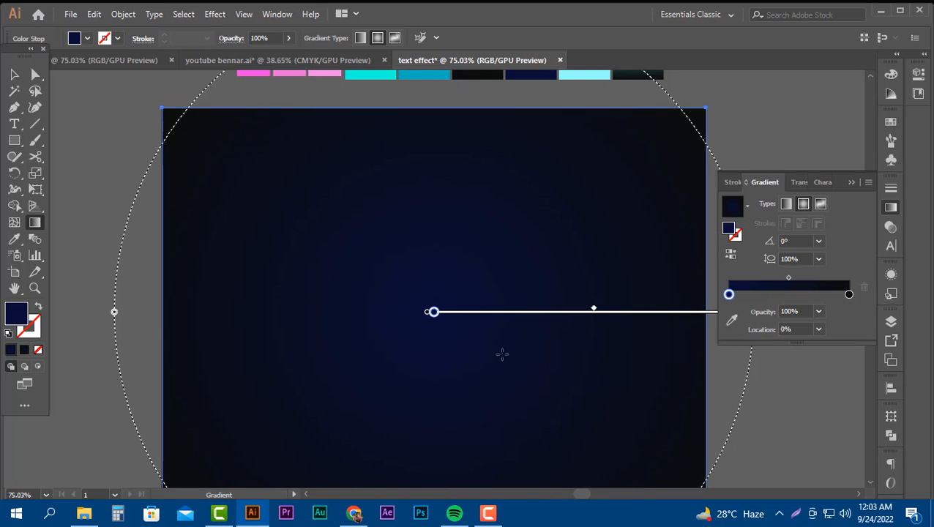
click(14, 75)
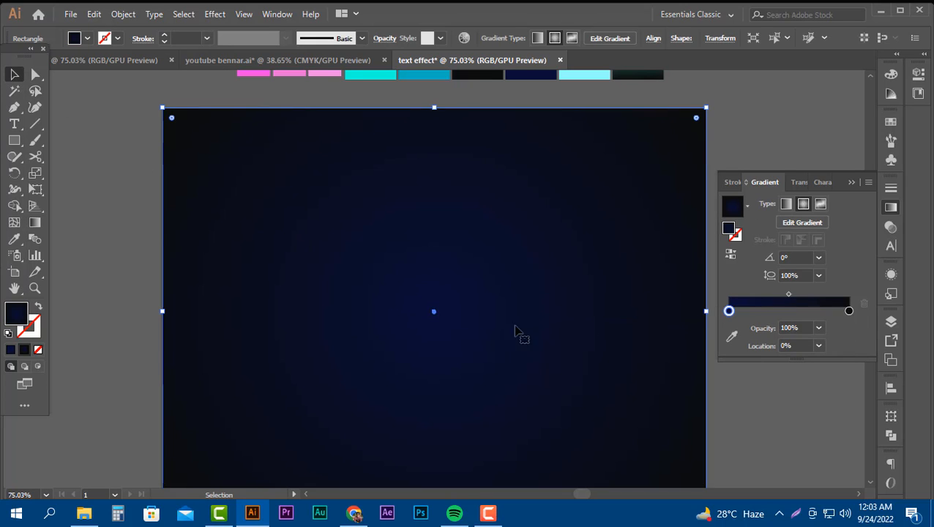
scroll(505, 344, up, 1)
scroll(499, 349, down, 2)
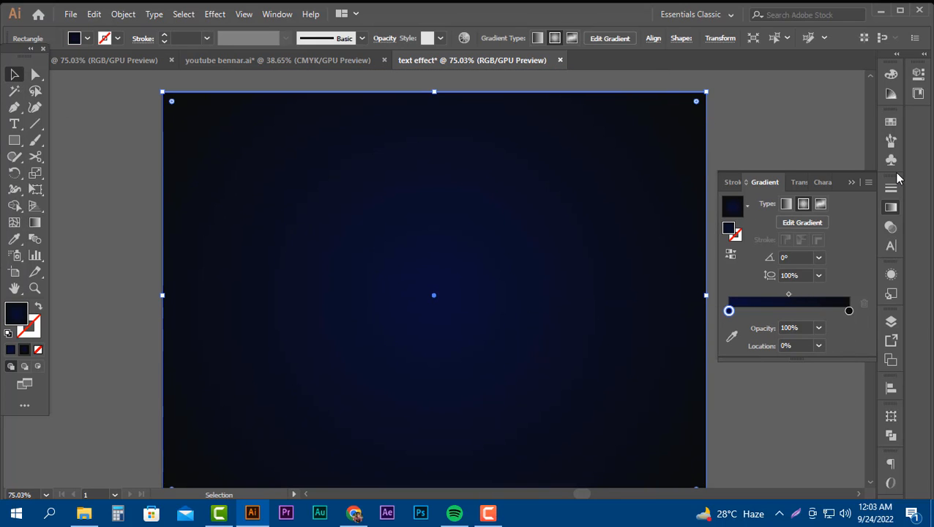
click(890, 209)
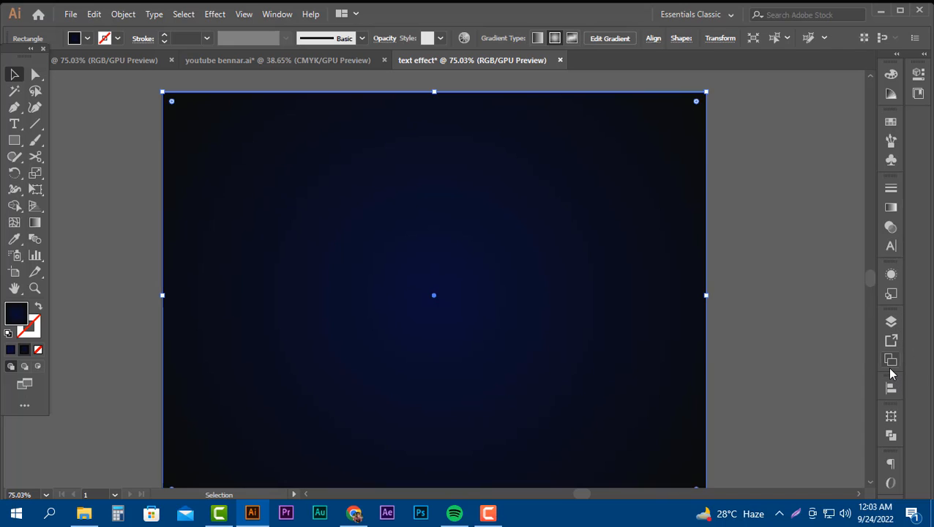
Add a new layer above Layer 1 and lock Layer 1 so the background cannot be moved.
click(891, 322)
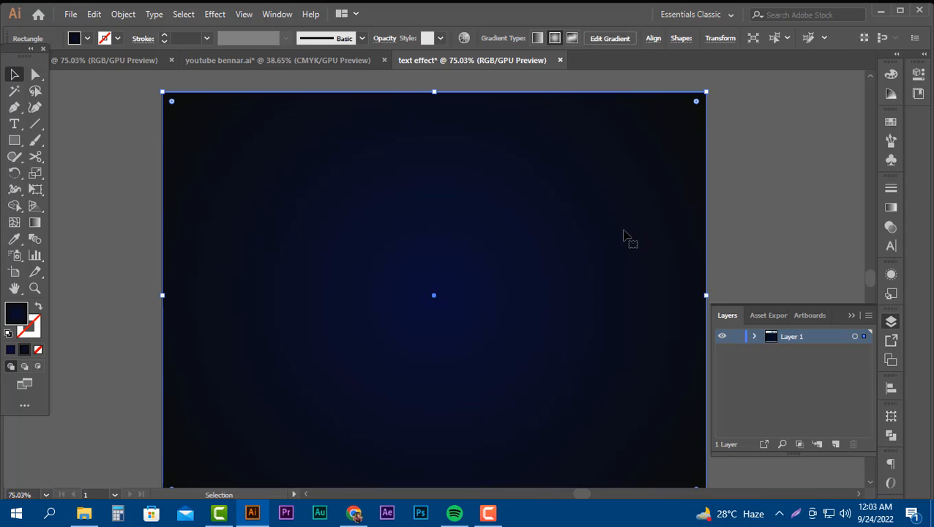
drag(639, 231, 565, 236)
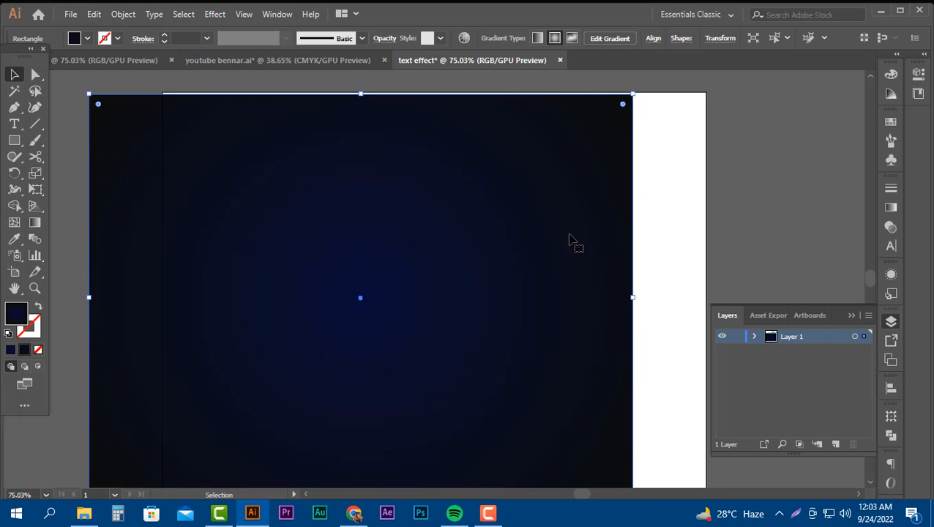
key(ctrl+z)
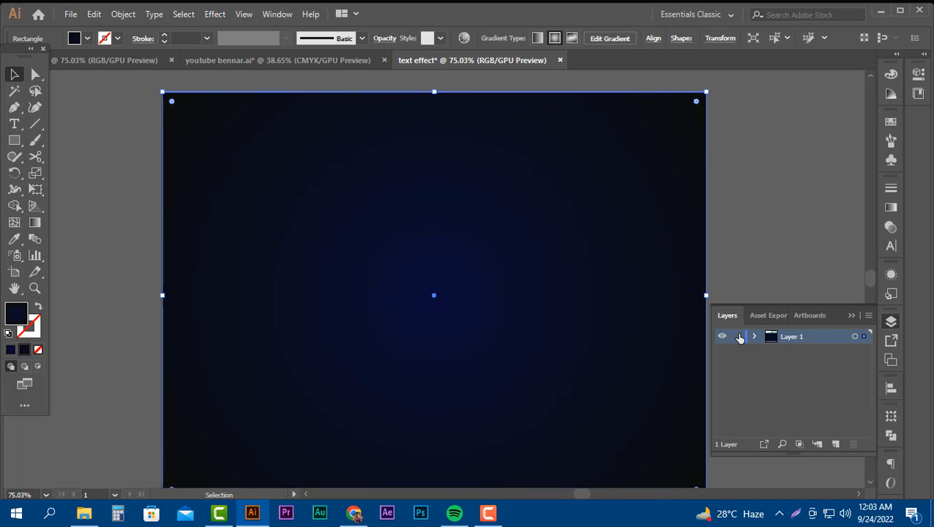
click(738, 336)
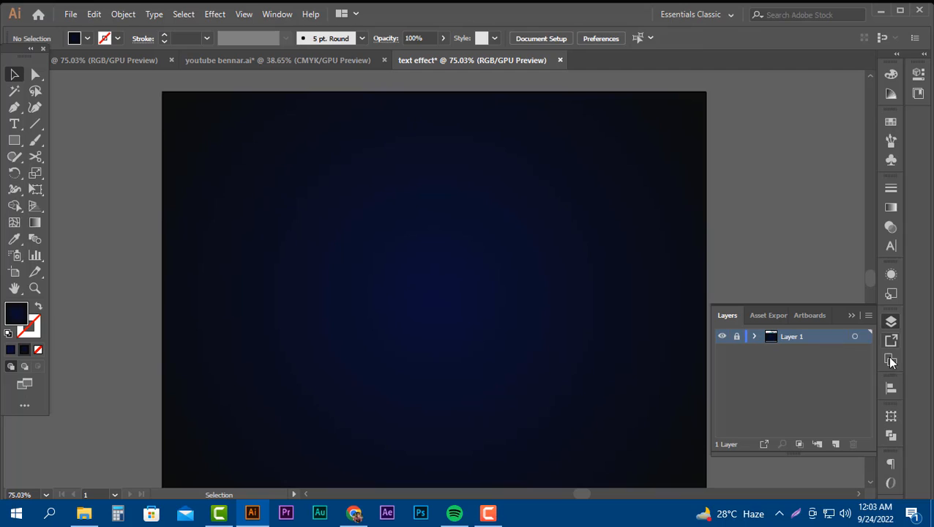
click(737, 337)
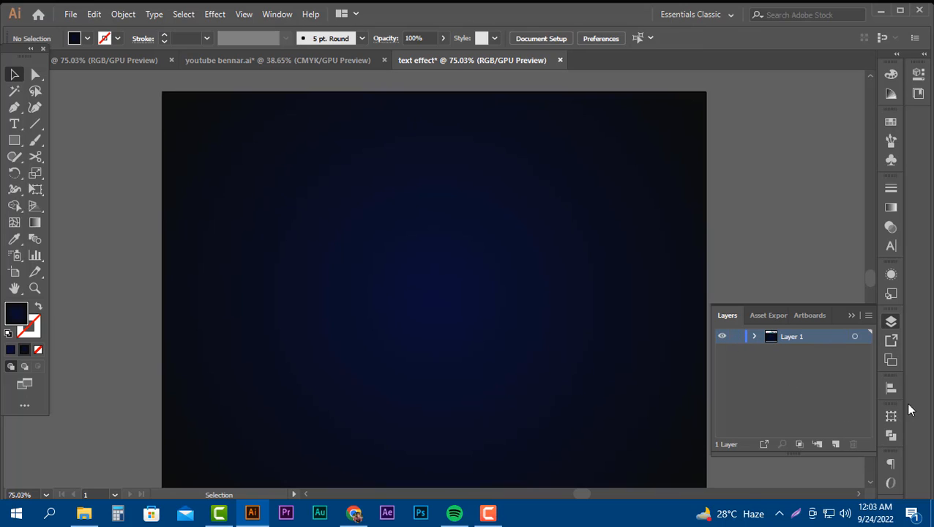
click(835, 444)
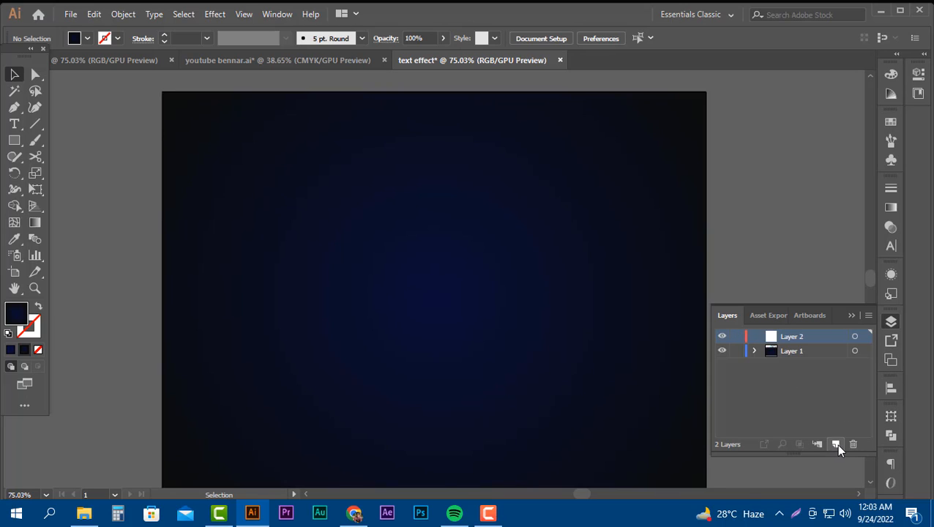
click(736, 351)
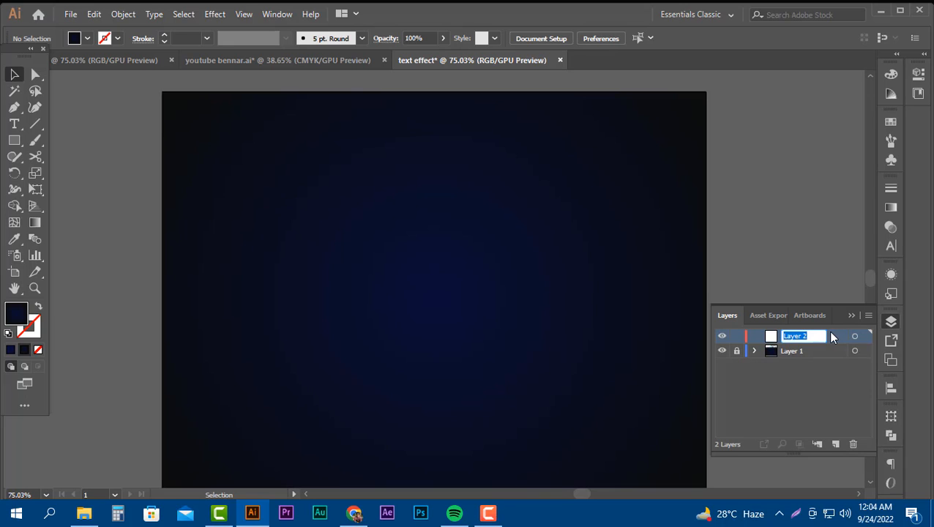
Rename the new upper layer as "text".
text(text)
click(781, 376)
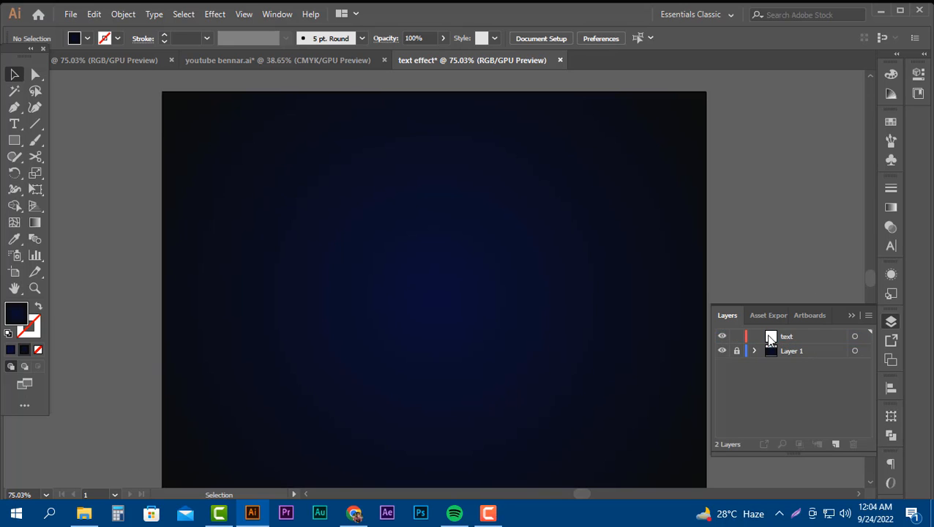
click(851, 315)
Add the point text "Open" at 60 pt in the upper part of the artboard.
key(t)
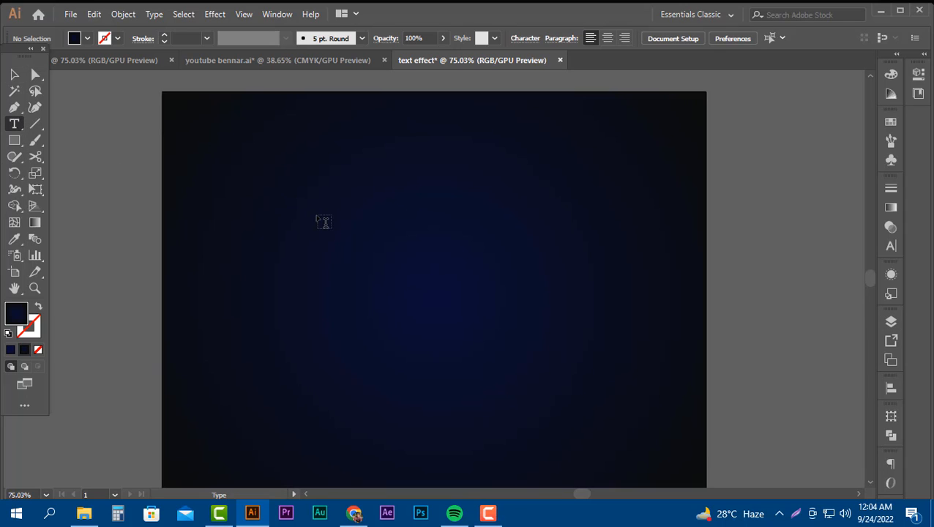
click(319, 221)
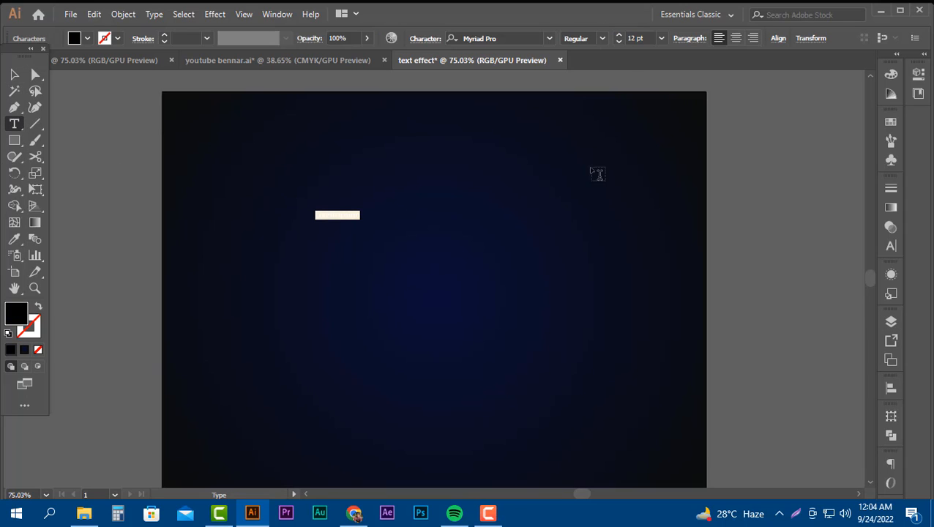
click(662, 38)
click(691, 266)
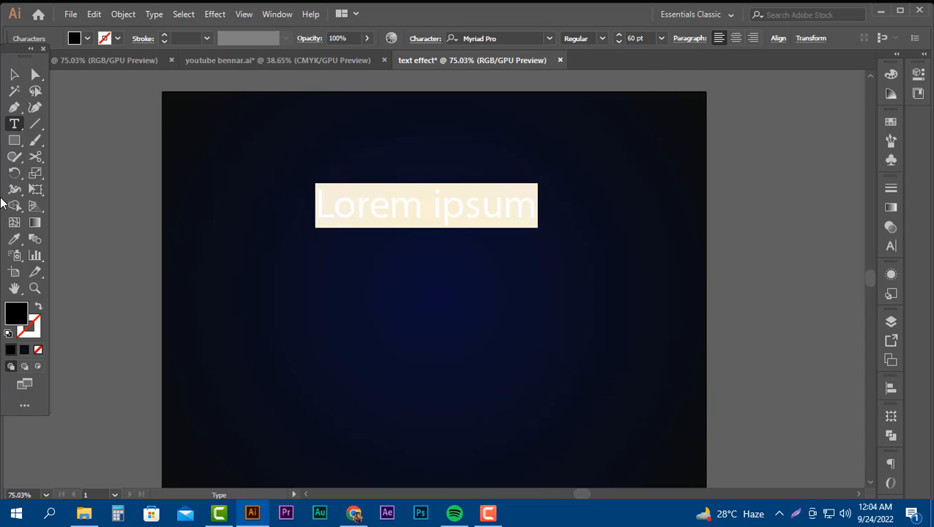
text(O)
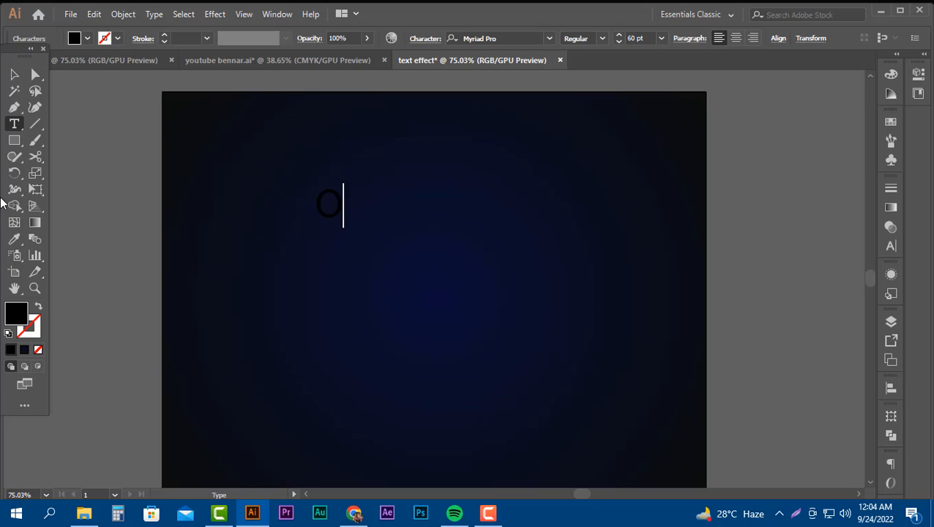
text(pen)
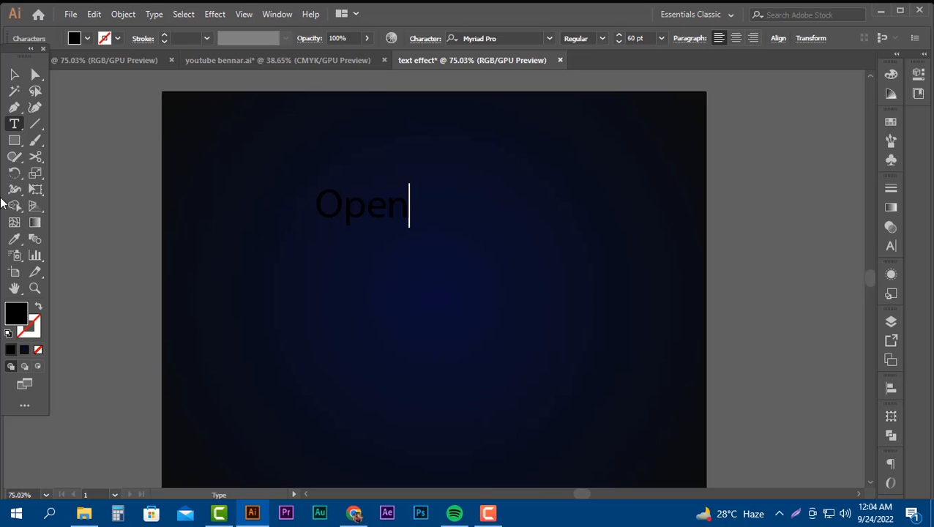
click(14, 74)
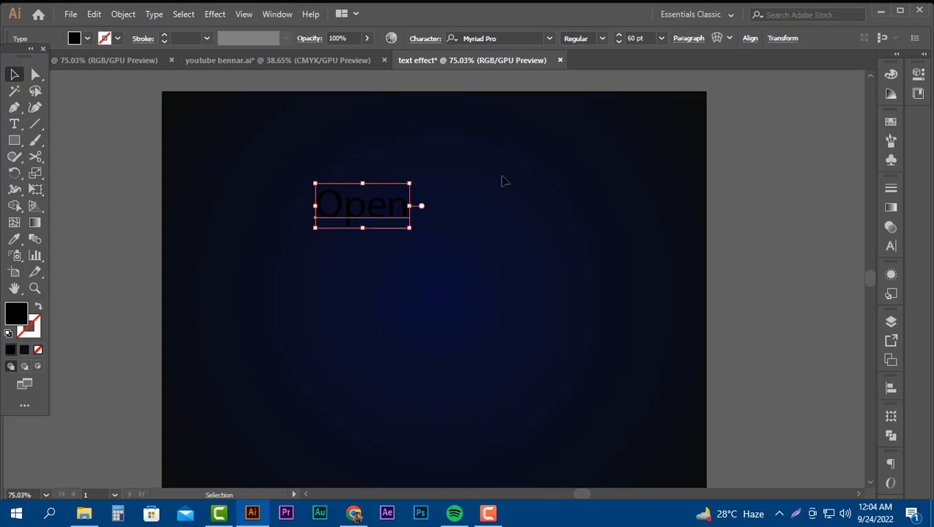
Set the fill colour of the "Open" text to near-white F8F9FF.
scroll(197, 340, up, 1)
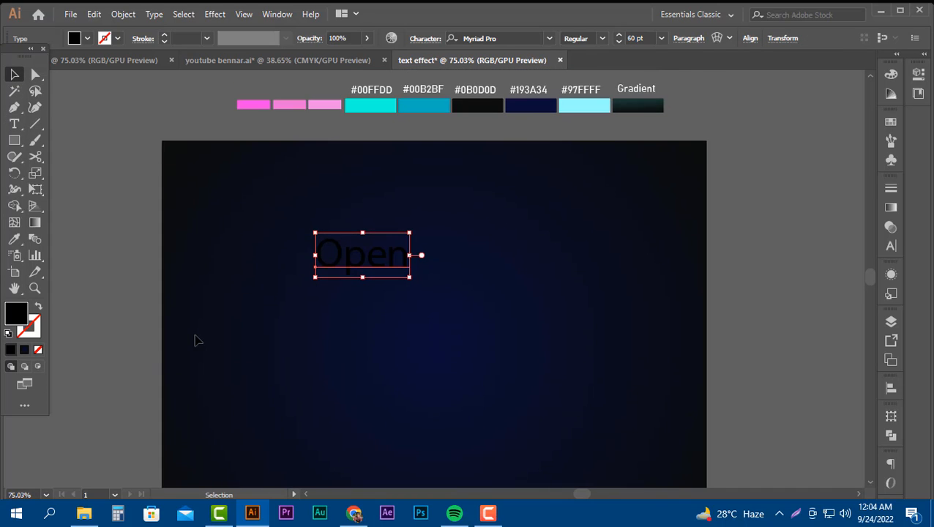
double_click(24, 313)
drag(587, 316, 515, 286)
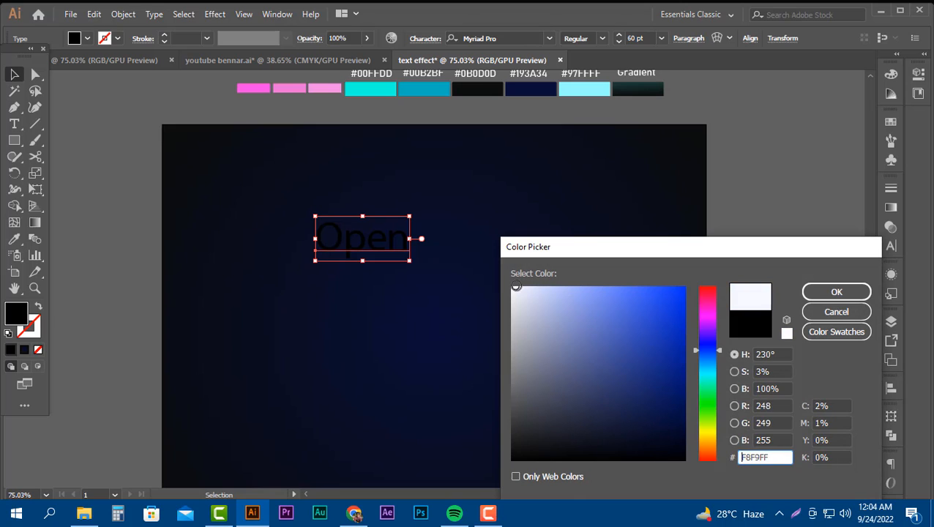
click(825, 293)
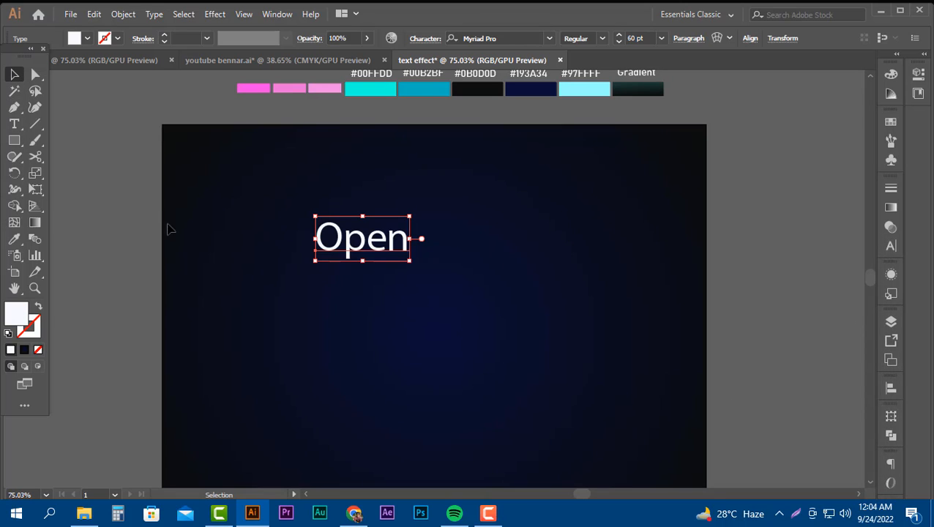
Scale the "Open" text up to about 148 pt and place it horizontally centred, slightly above the artboard's middle.
scroll(132, 264, down, 2)
drag(357, 160, 422, 298)
drag(505, 241, 528, 196)
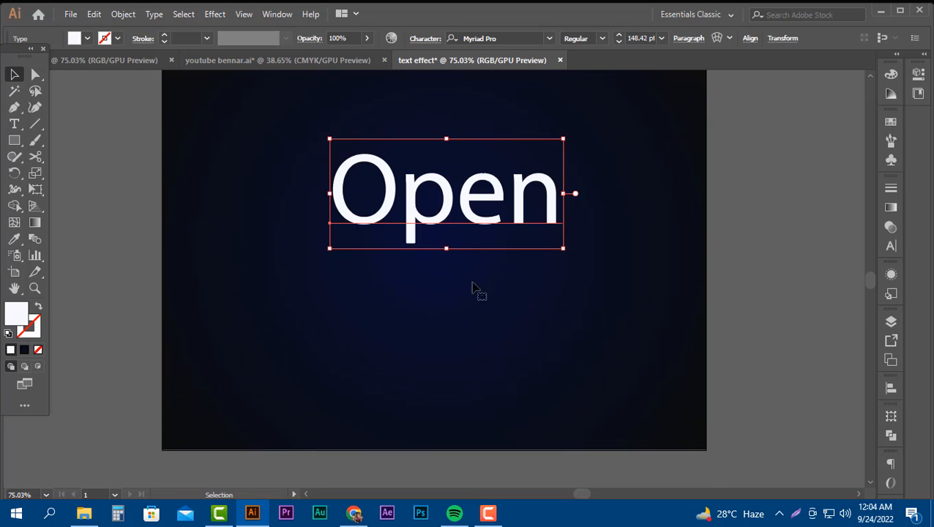
scroll(471, 286, up, 2)
drag(482, 301, 471, 313)
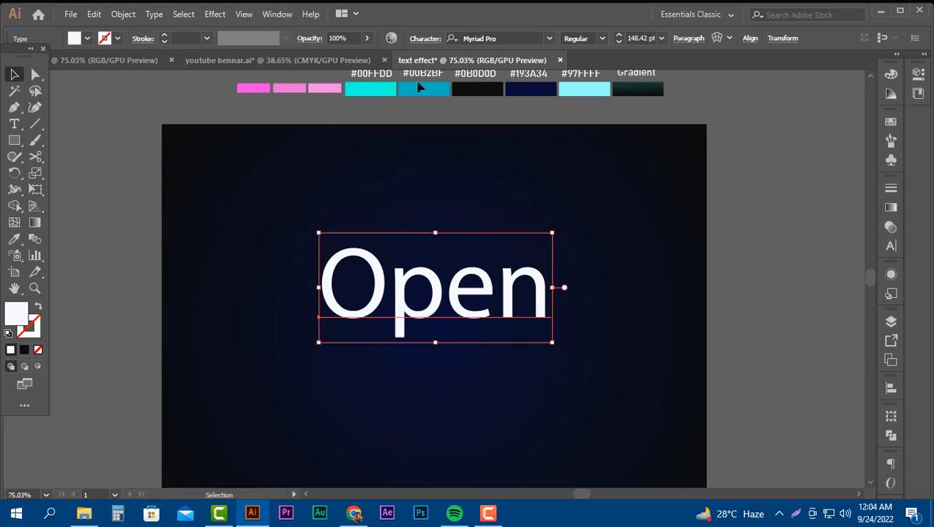
Change the font of the "Open" text to Birds of Paradise - Personal use Only.
scroll(507, 171, up, 2)
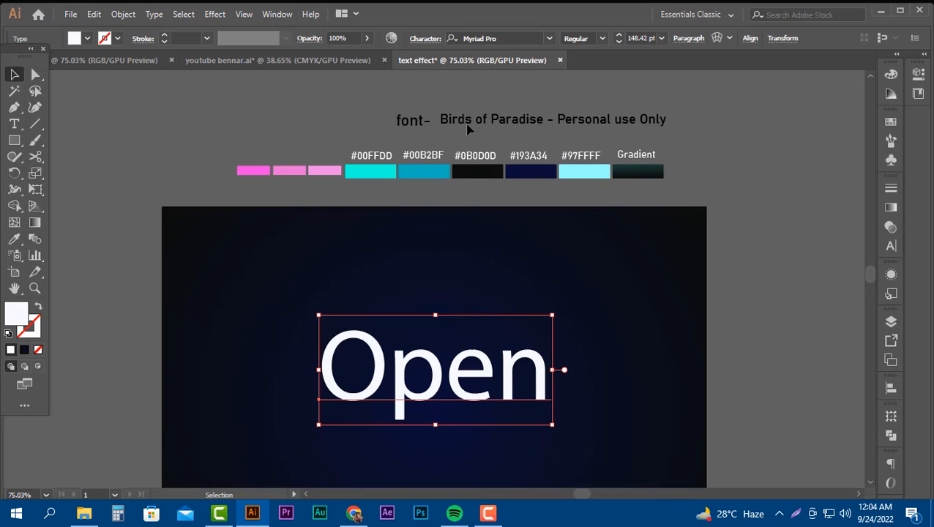
click(510, 37)
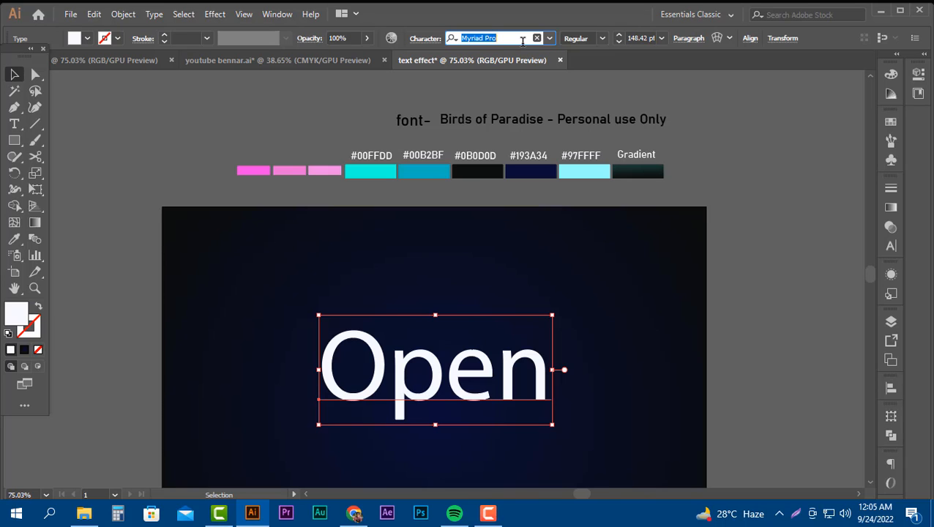
text(bir)
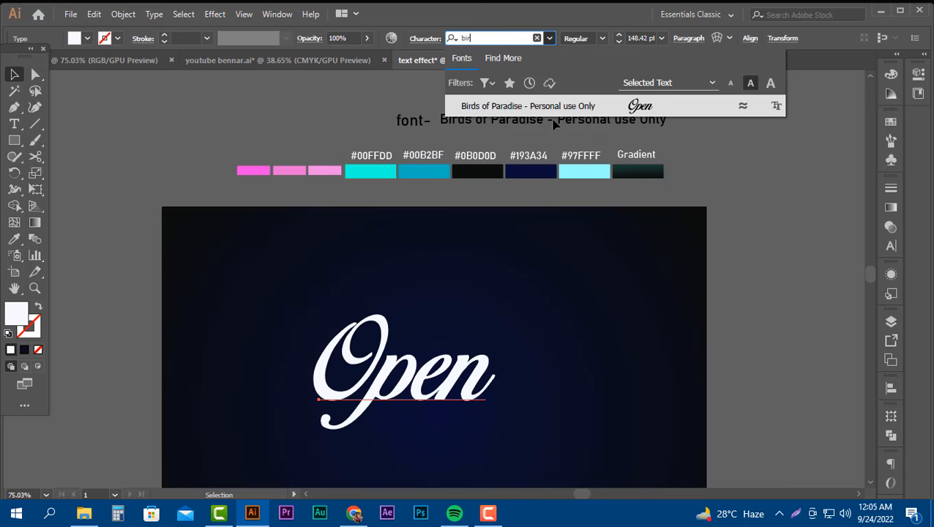
click(580, 107)
Scale the "Open" text up to about 200 pt and place it near the artboard's centre, slightly above the middle.
scroll(527, 366, down, 3)
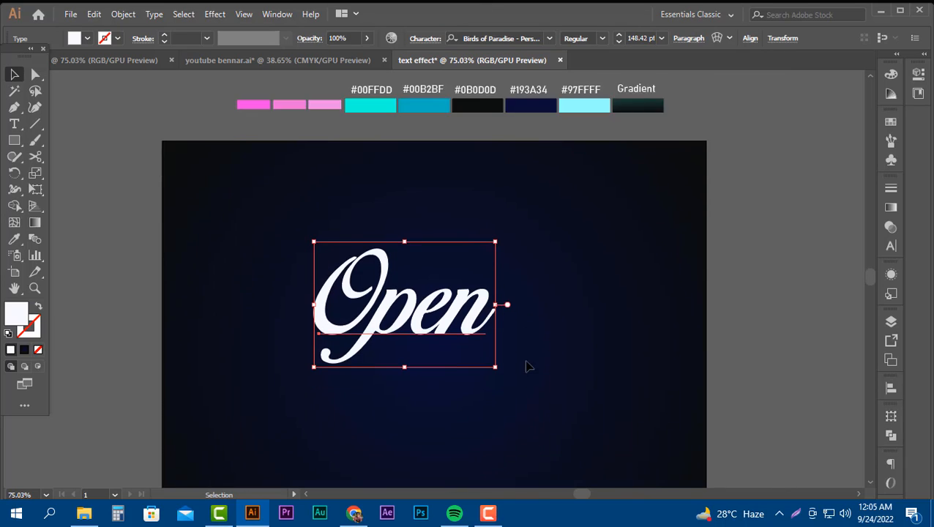
drag(407, 321, 408, 364)
drag(436, 291, 482, 292)
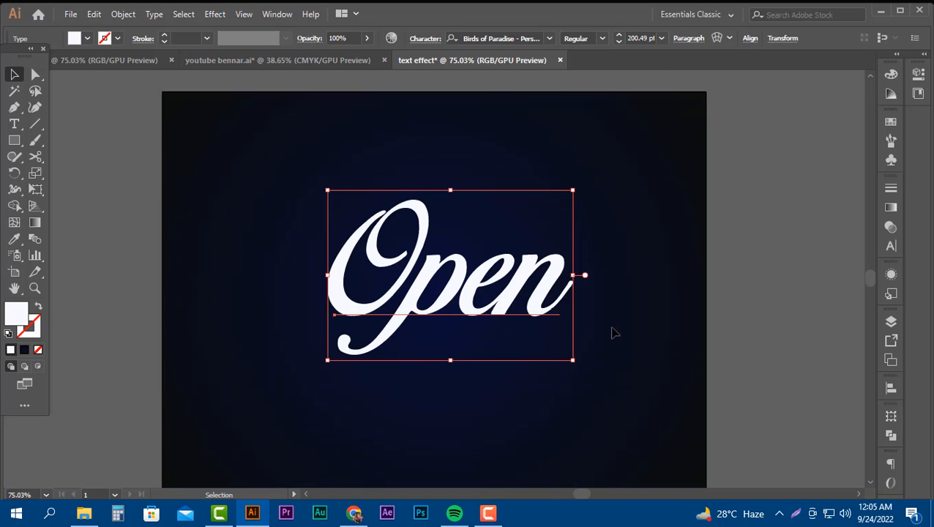
scroll(563, 333, up, 2)
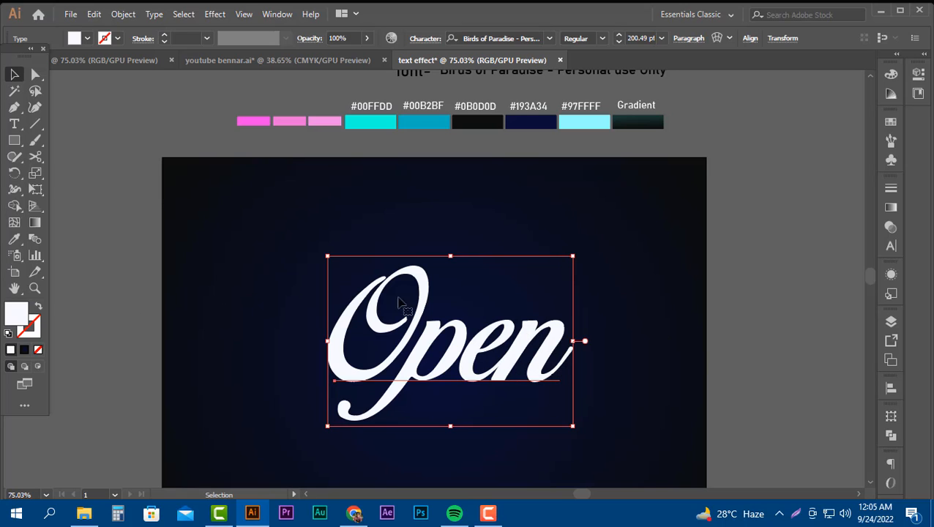
scroll(403, 306, down, 2)
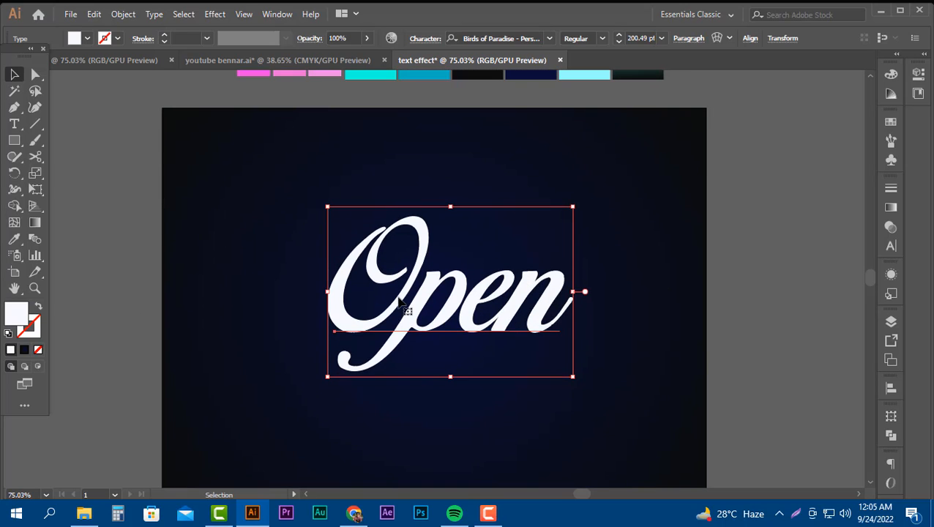
Select the "Open" text and set its fill colour to none.
click(734, 295)
click(457, 315)
click(87, 38)
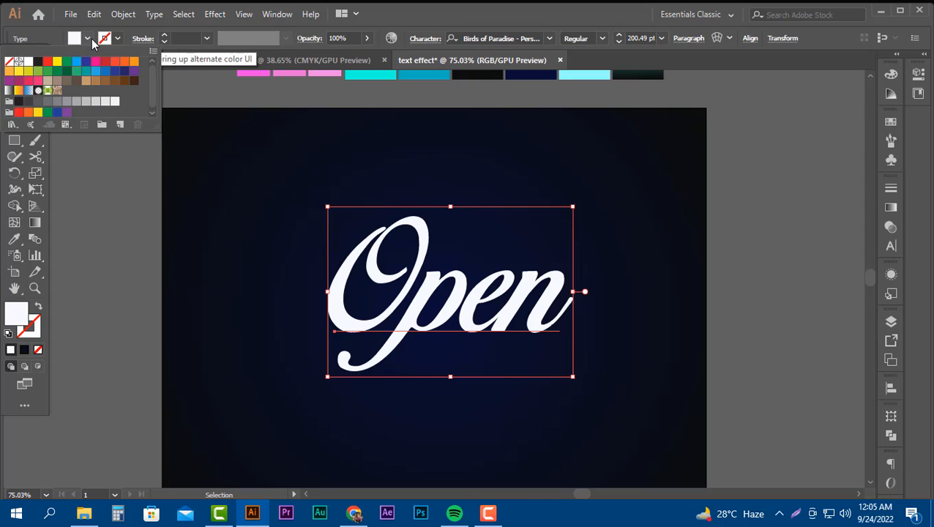
click(13, 64)
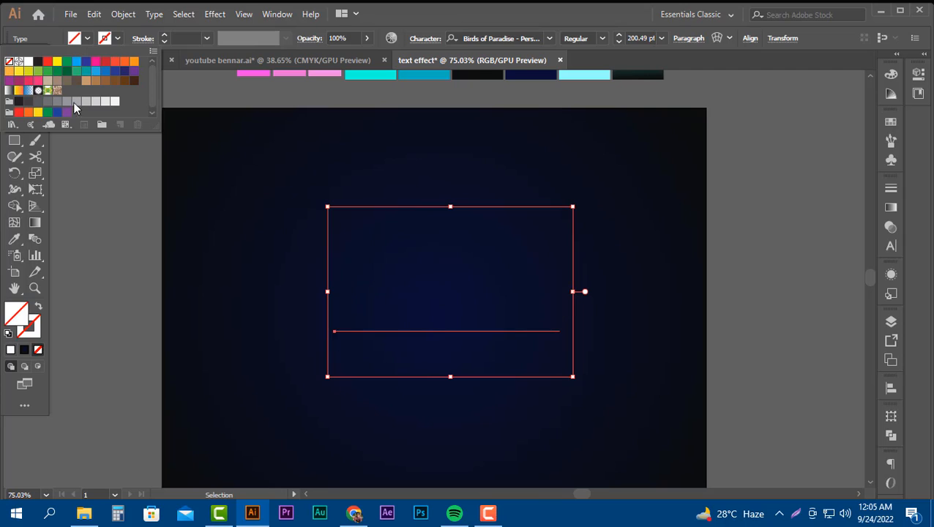
Add a new fill to the "Open" text in its appearance attributes and colour it white.
click(890, 278)
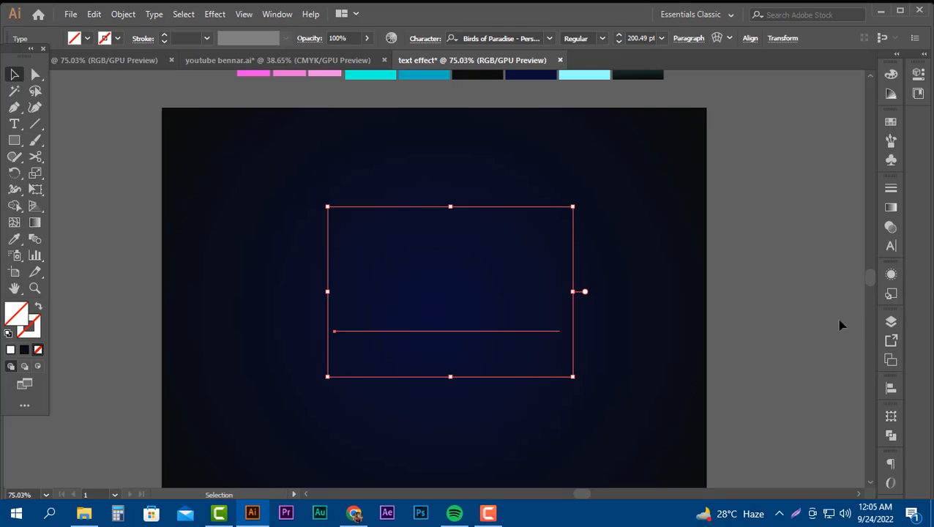
click(891, 276)
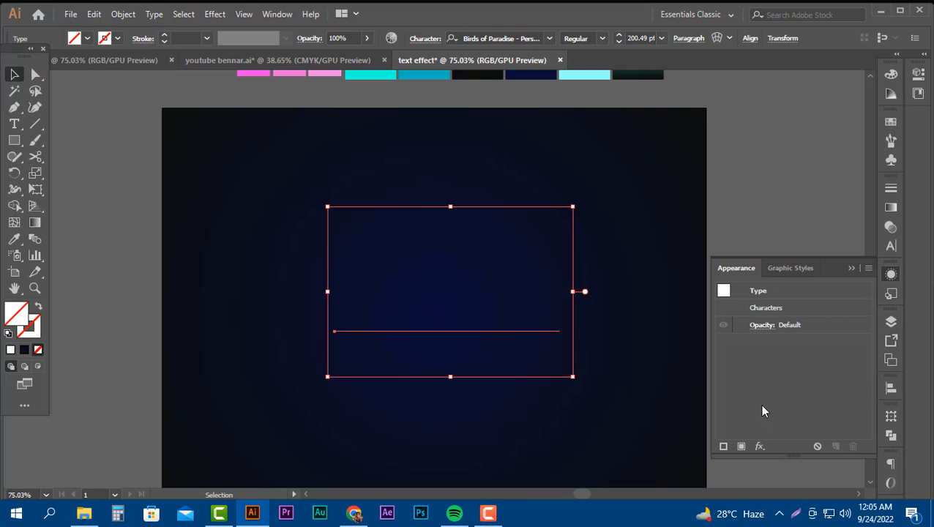
click(740, 447)
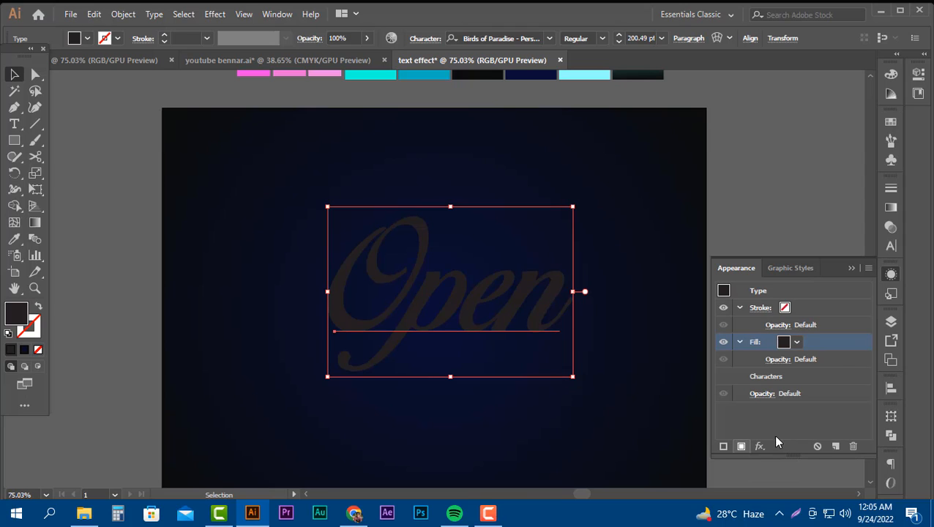
click(797, 344)
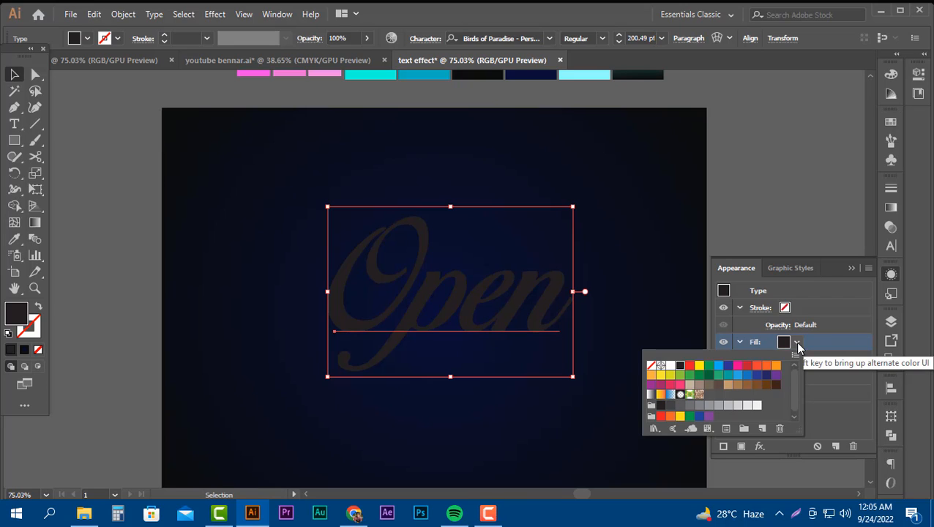
click(674, 368)
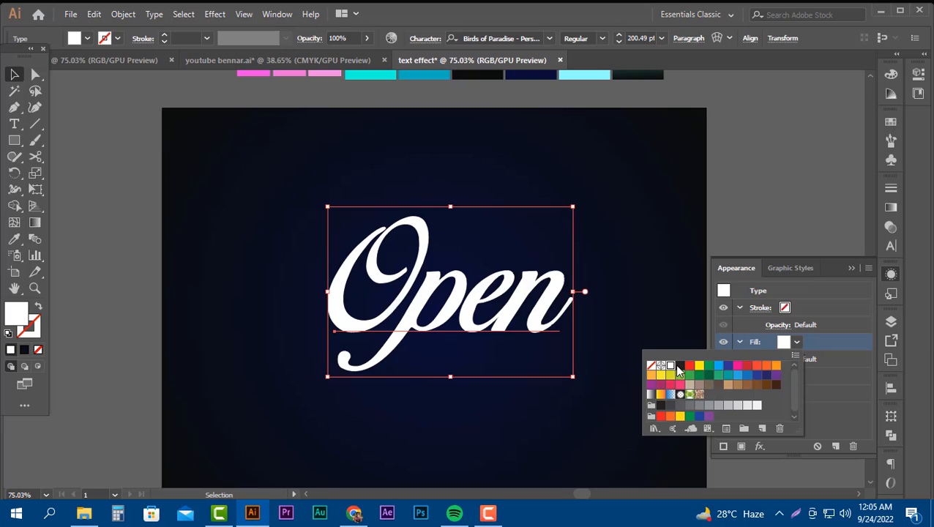
click(801, 348)
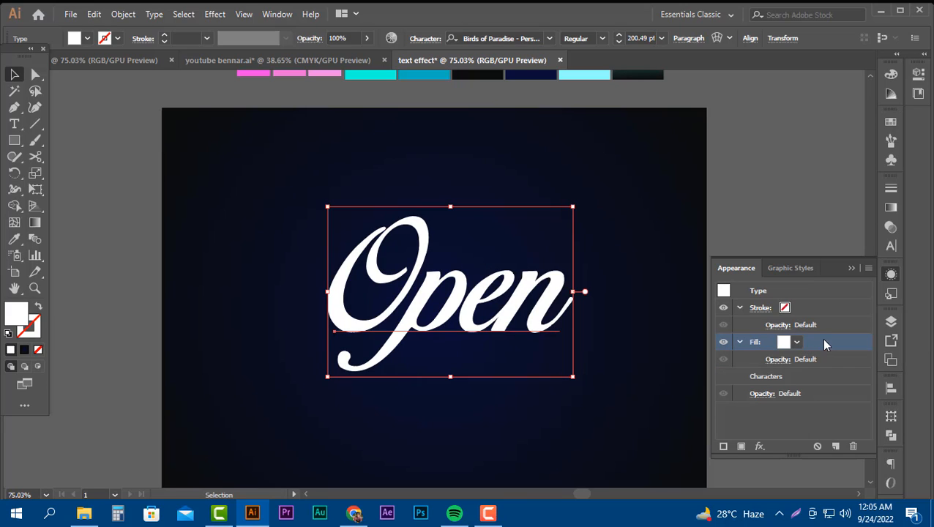
Give the text's appearance stroke the colour of the #97FFFF swatch and a weight of 0.75 pt.
click(787, 308)
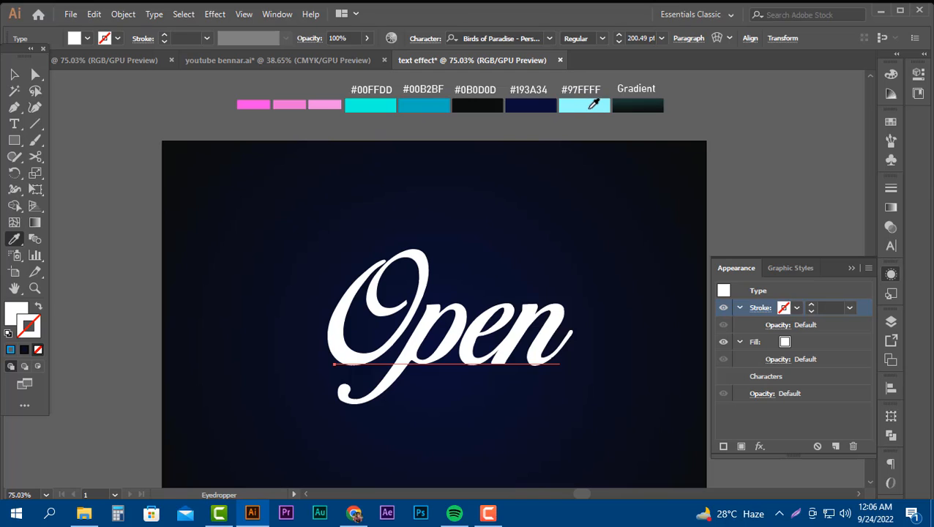
shift+click(596, 105)
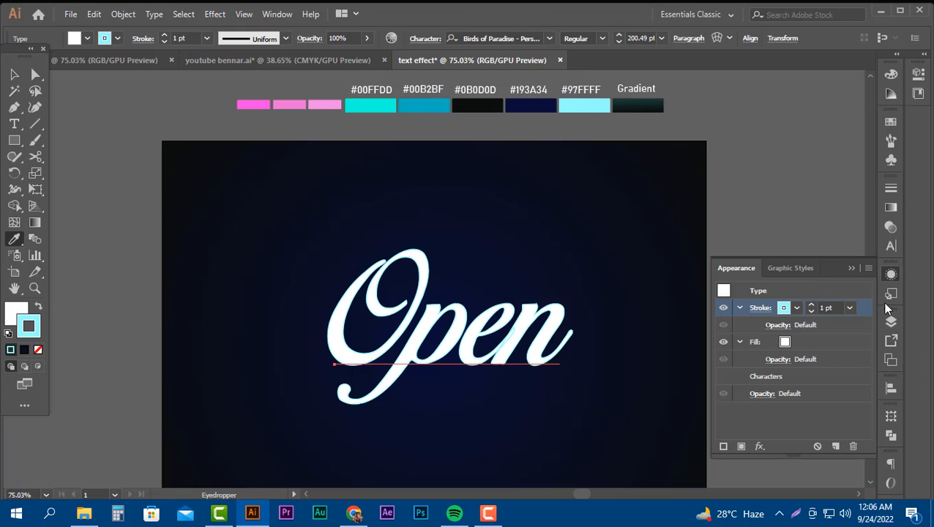
scroll(830, 307, down, 1)
Set the appearance fill to none and try a 1 pt stroke weight before returning the stroke to 0.75 pt.
click(792, 346)
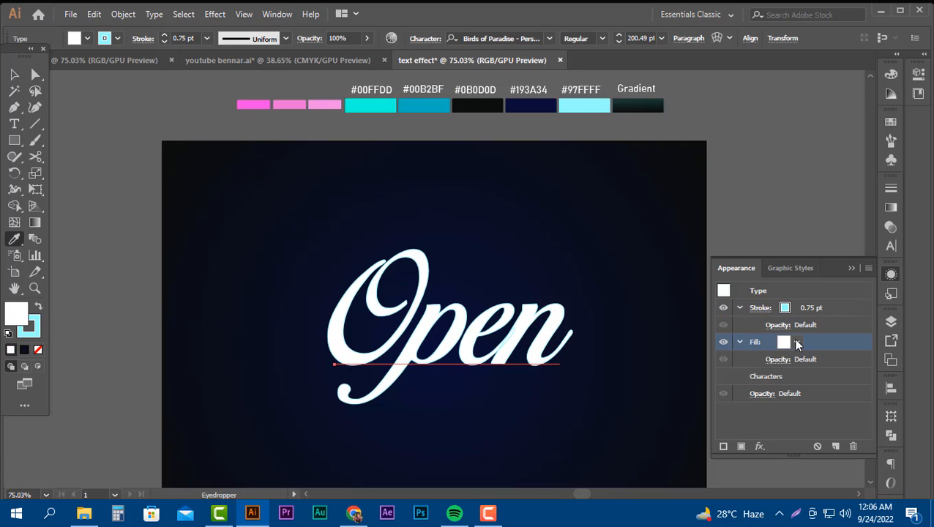
click(798, 342)
click(650, 365)
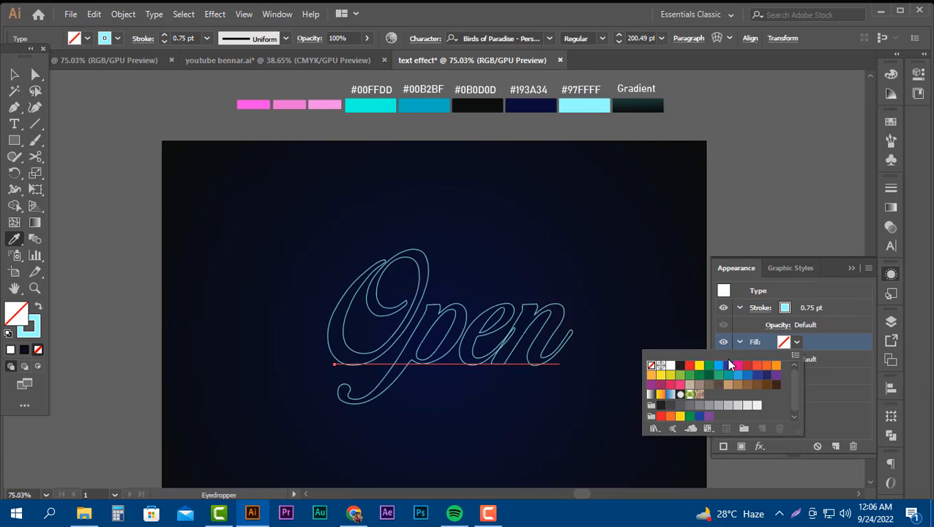
click(811, 289)
click(827, 307)
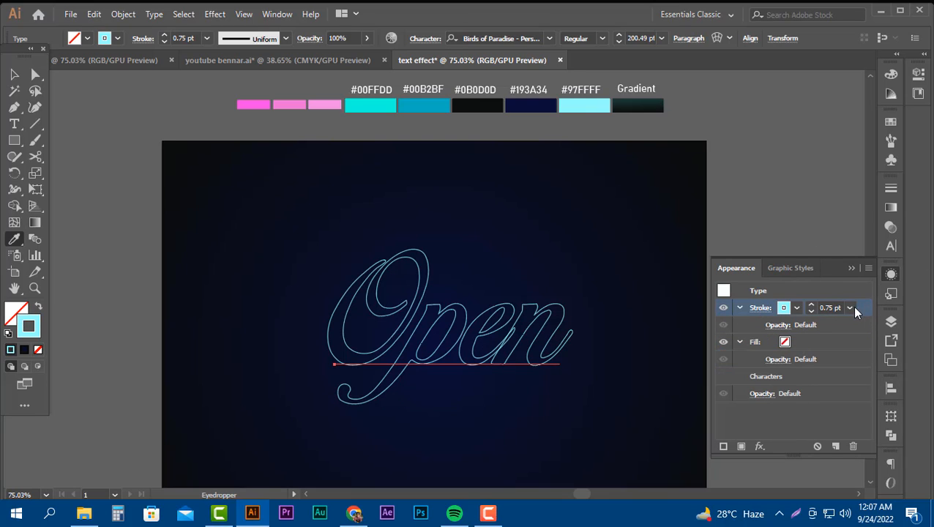
scroll(834, 305, up, 1)
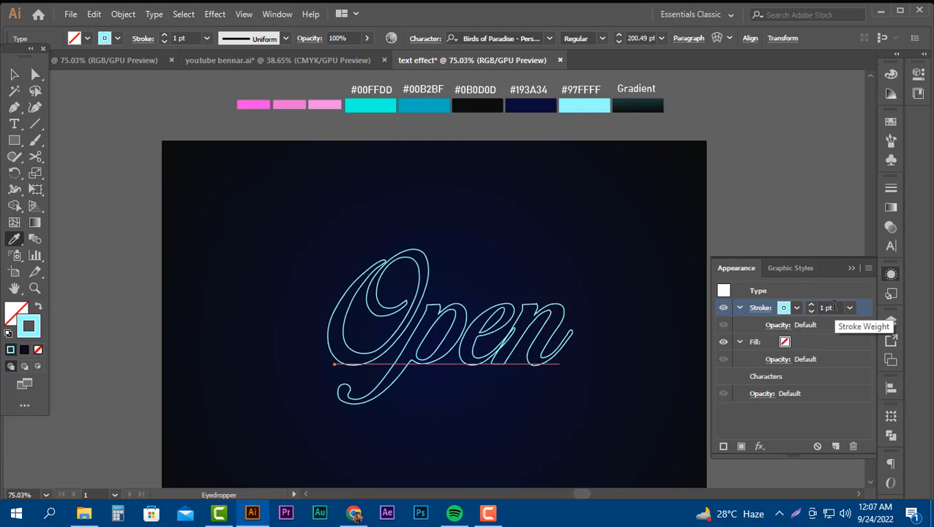
scroll(834, 306, down, 1)
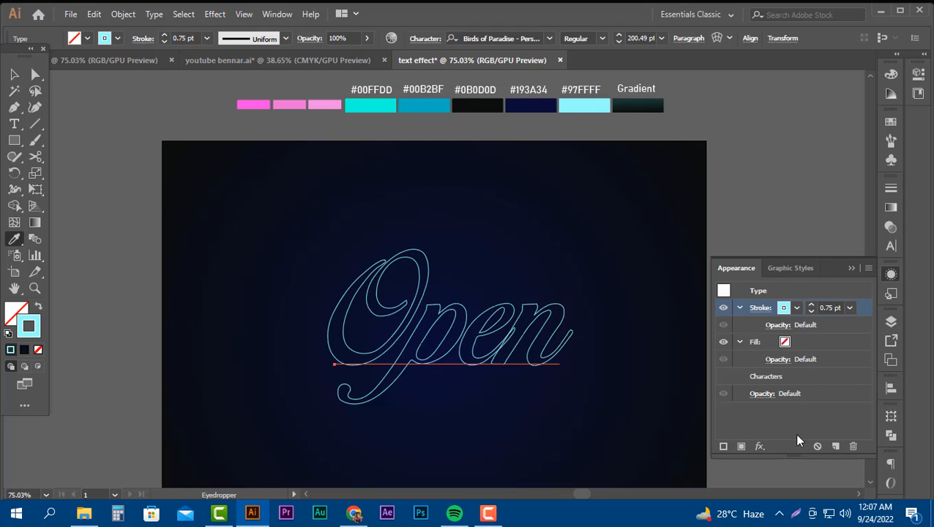
Duplicate the stroke and give the lower copy the #00FFDD swatch colour and a 2 pt weight.
click(835, 446)
click(818, 339)
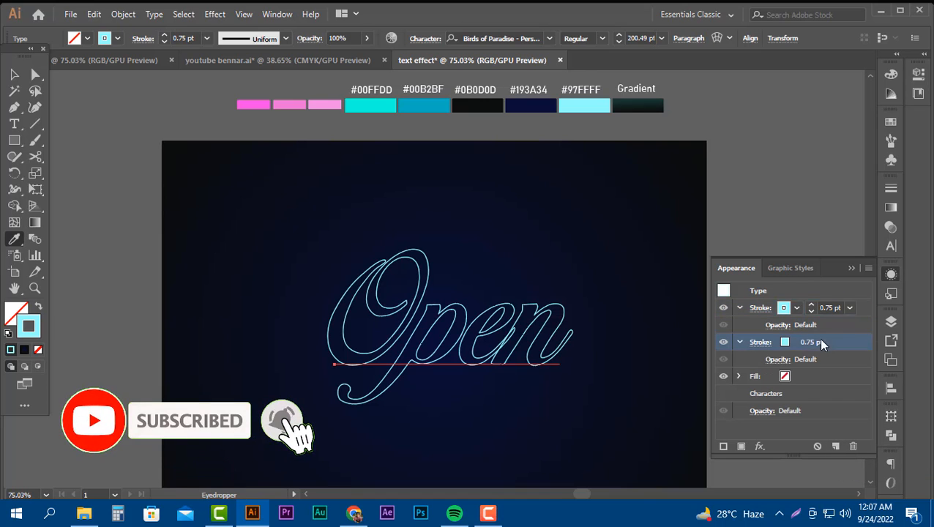
click(379, 107)
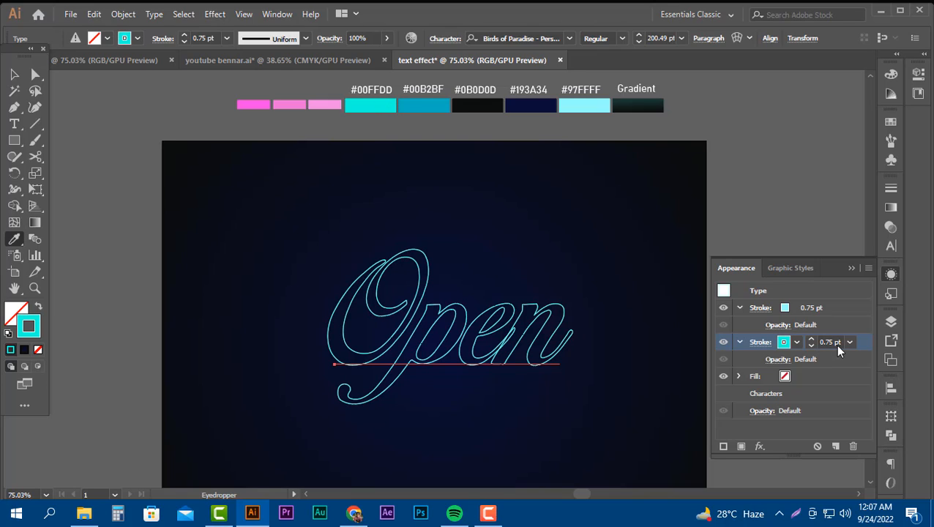
scroll(837, 342, up, 1)
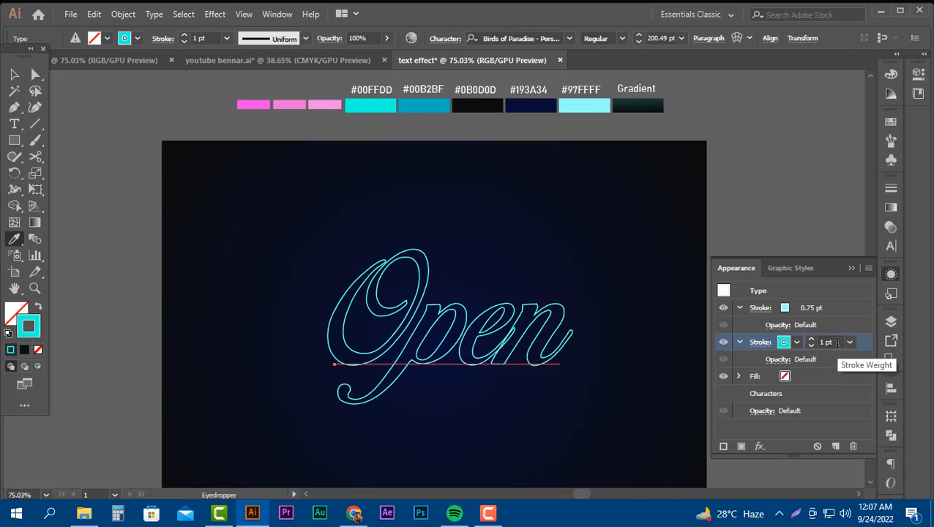
scroll(837, 342, up, 1)
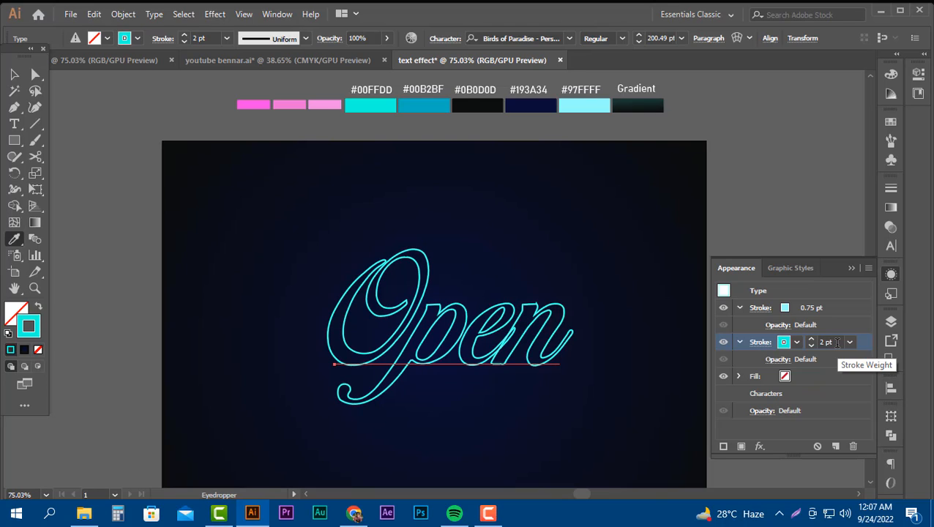
Duplicate the 2 pt stroke and give the lower copy the #00B2BF swatch colour and a 3 pt weight.
click(836, 445)
click(820, 372)
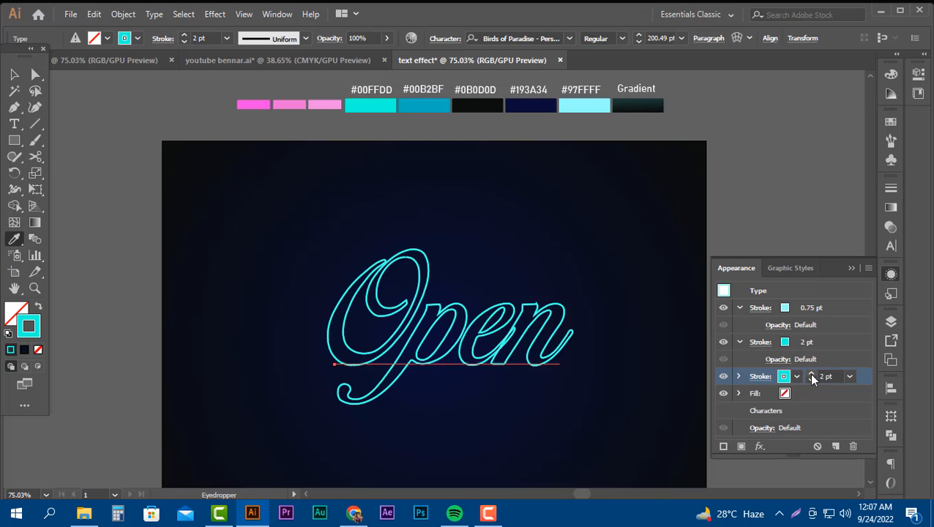
click(434, 106)
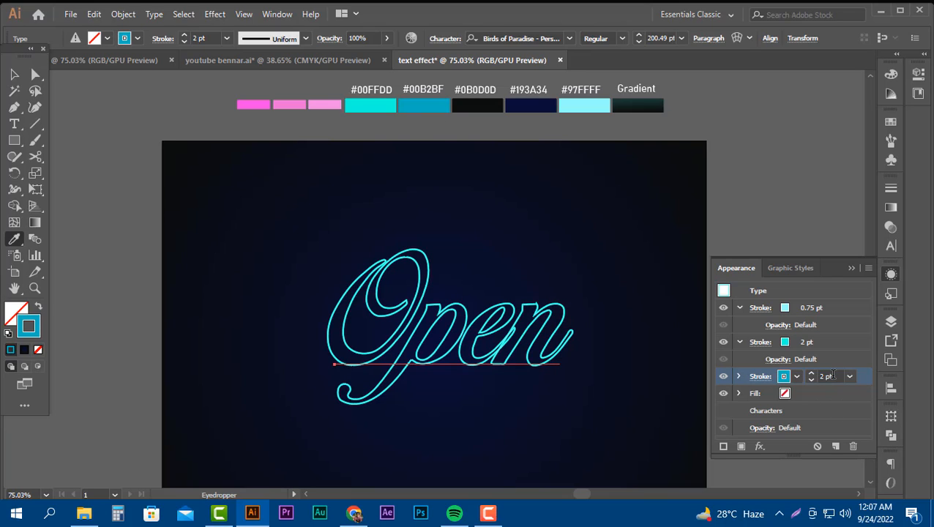
scroll(832, 375, up, 1)
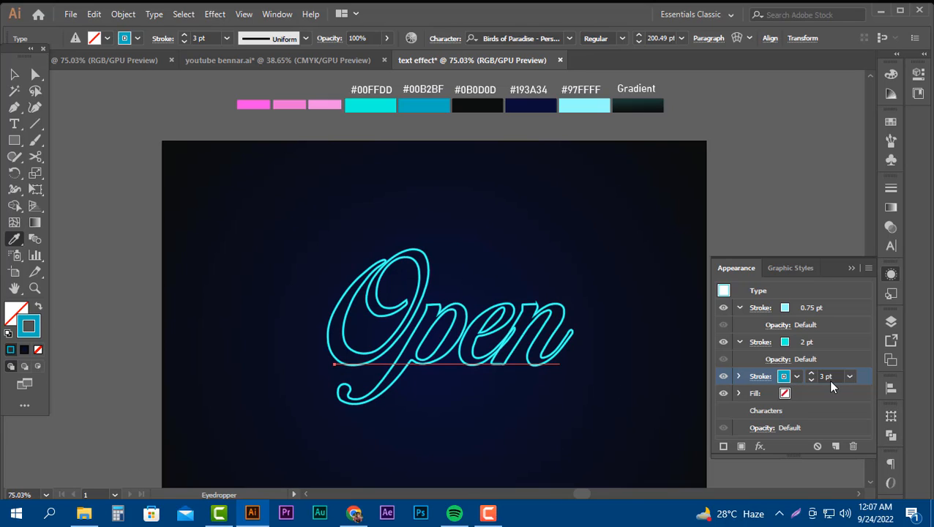
scroll(827, 377, down, 4)
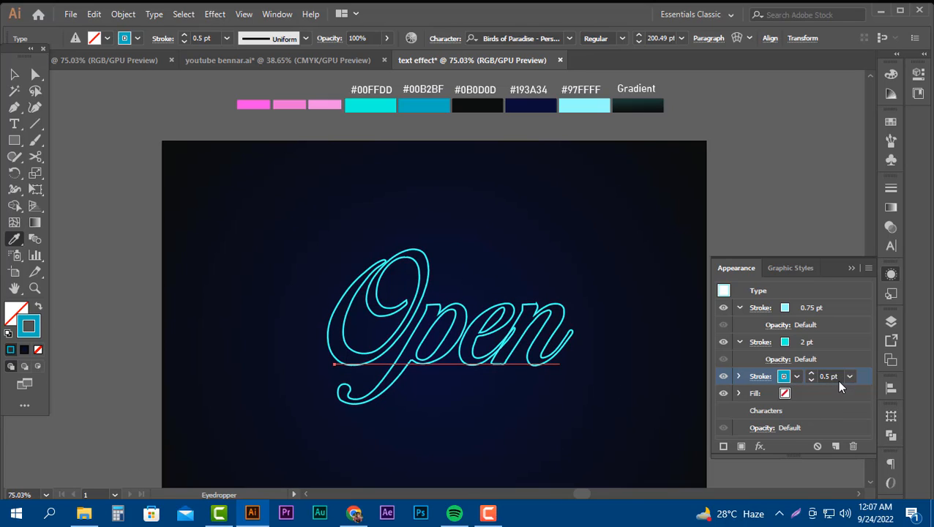
scroll(837, 376, up, 4)
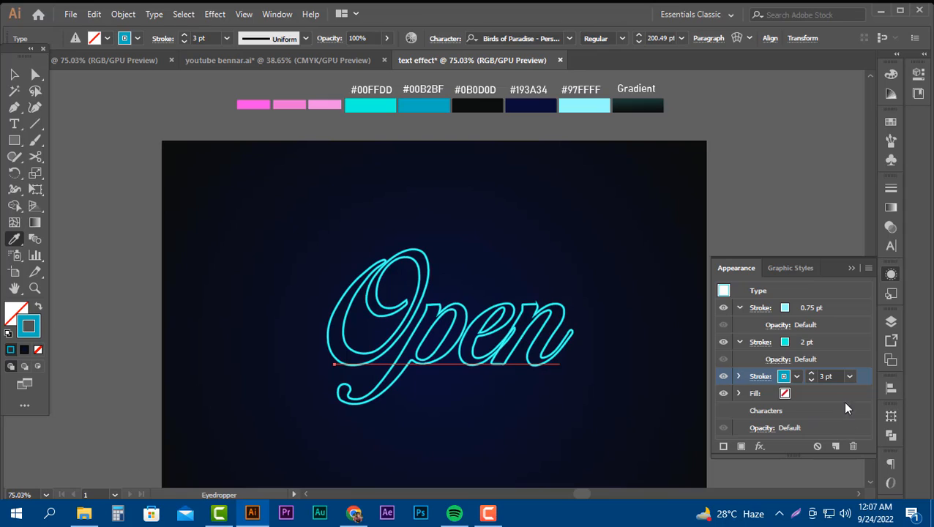
Duplicate the 3 pt stroke and set the lower copy's colour to black.
click(836, 445)
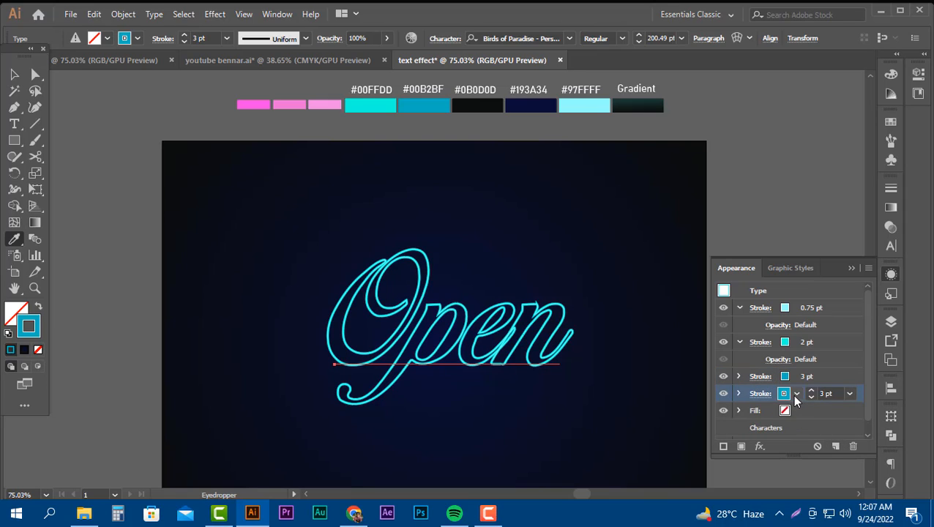
click(796, 393)
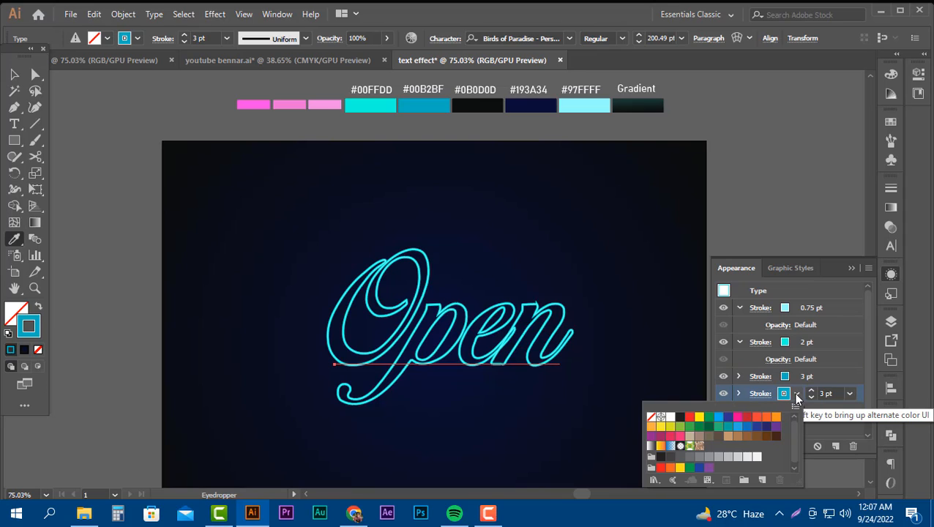
click(679, 416)
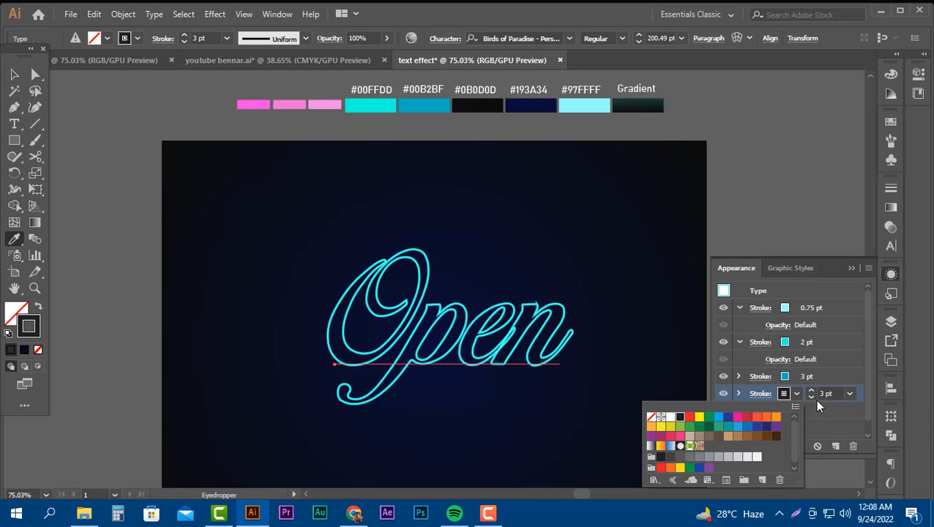
click(798, 395)
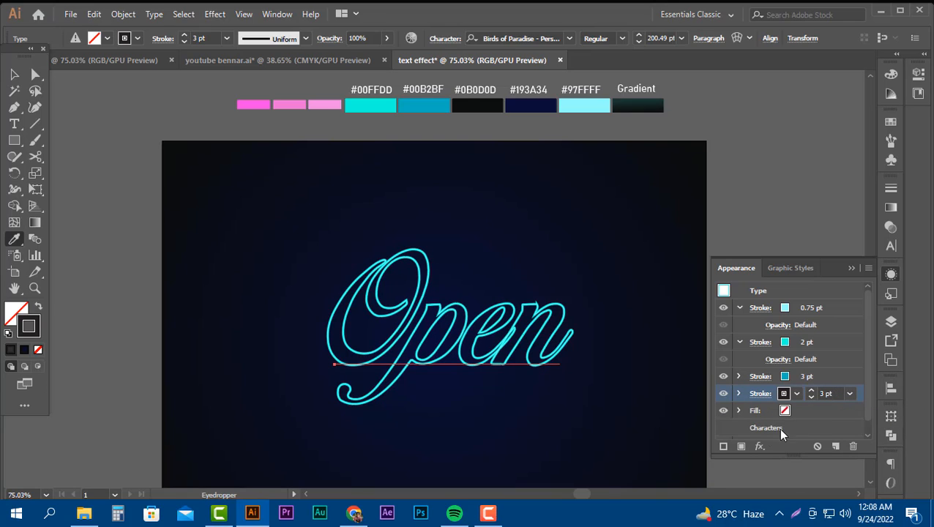
click(759, 446)
click(800, 348)
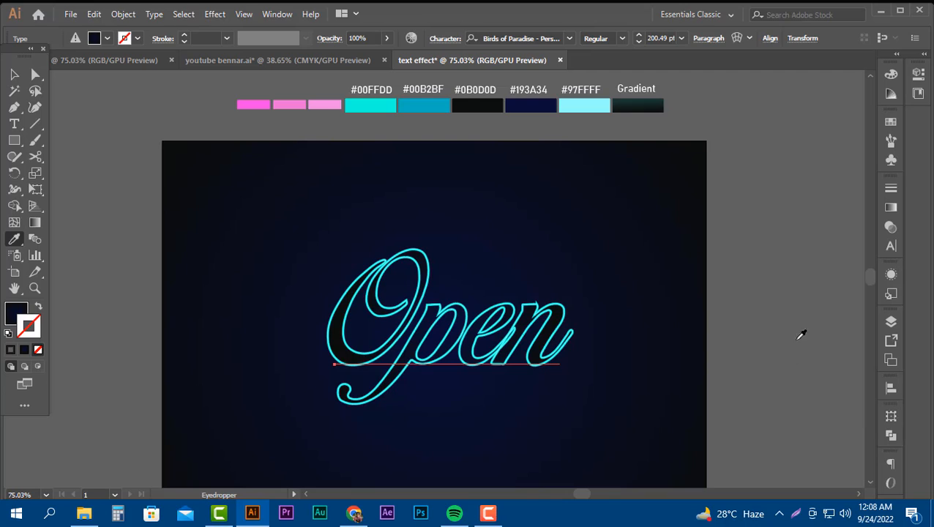
click(888, 273)
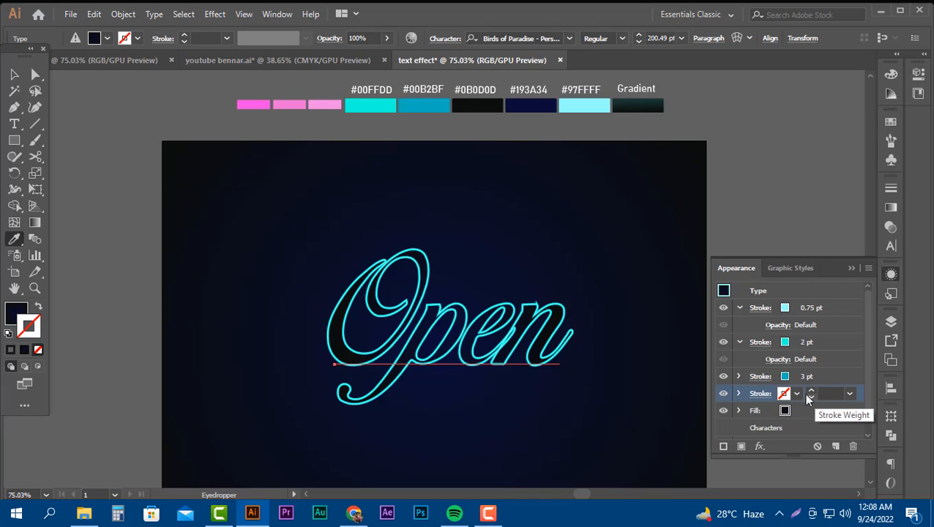
key(shift+x)
Add a Transform effect to the black 3 pt stroke, moving it 3 px horizontally and 4 px vertically.
click(759, 445)
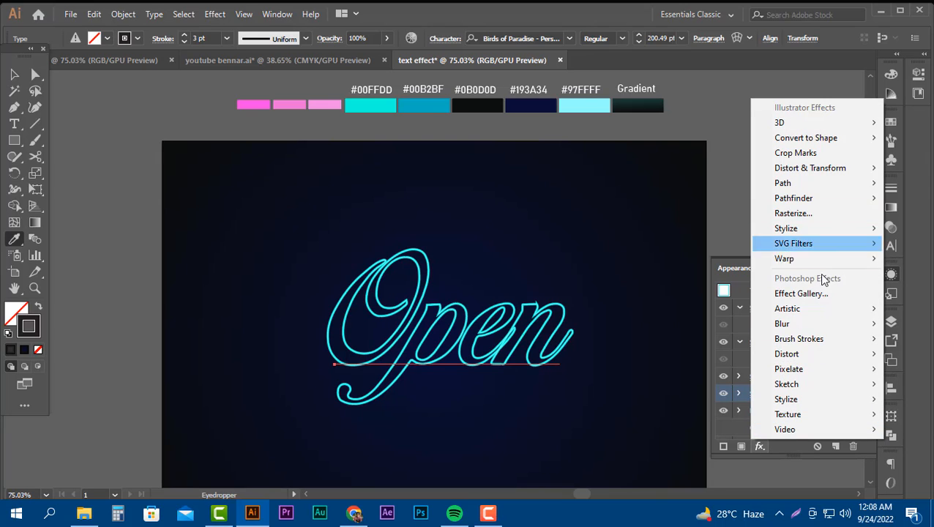
mouse_move(809, 173)
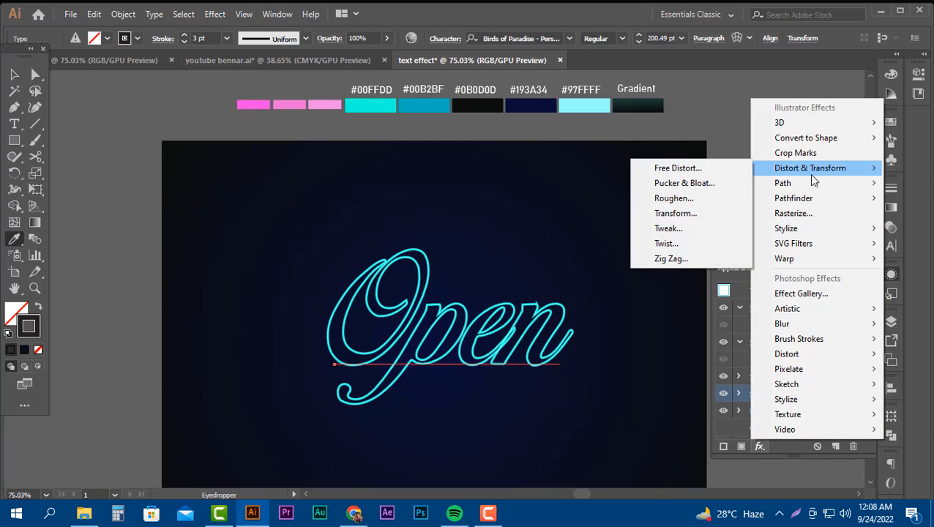
click(677, 213)
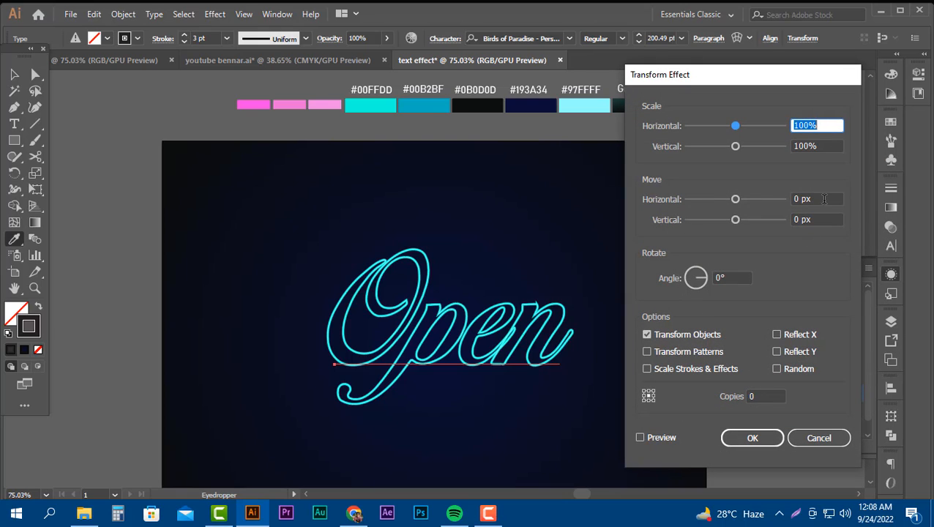
click(823, 198)
text(1)
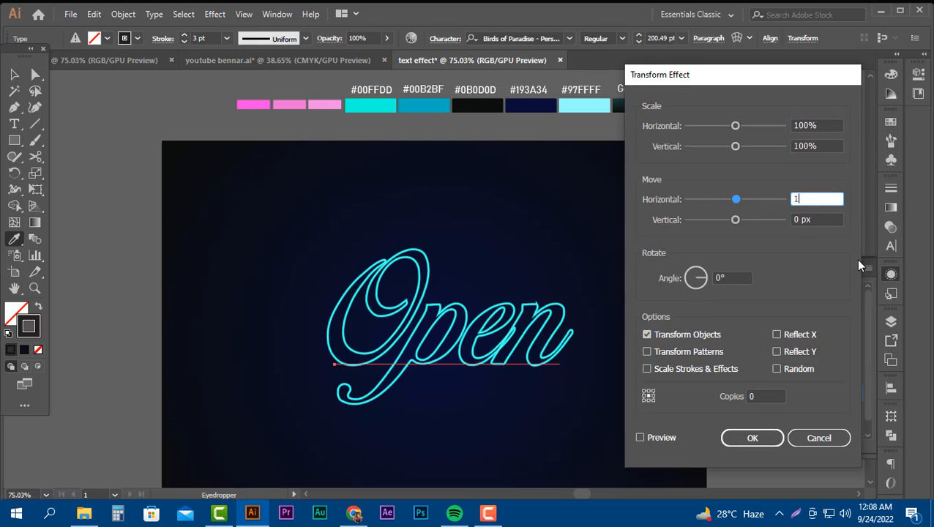
key(Tab)
text(1)
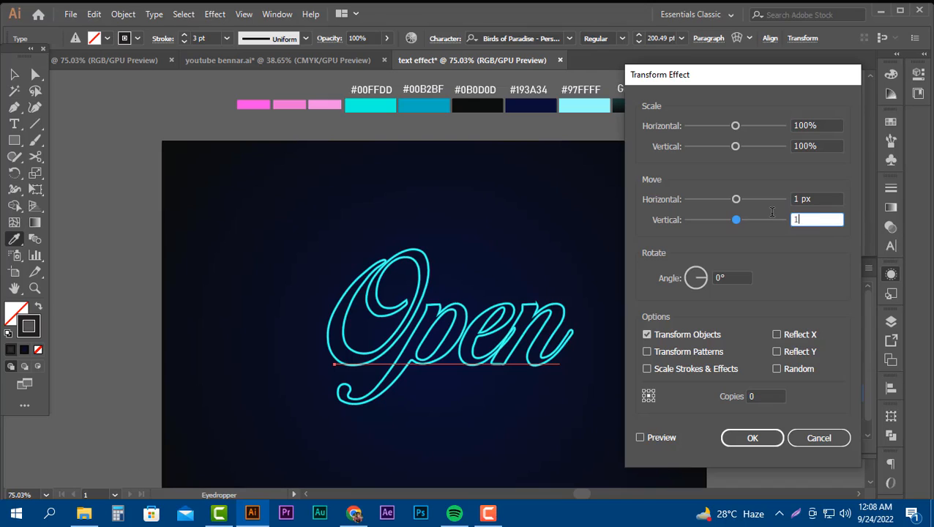
click(649, 437)
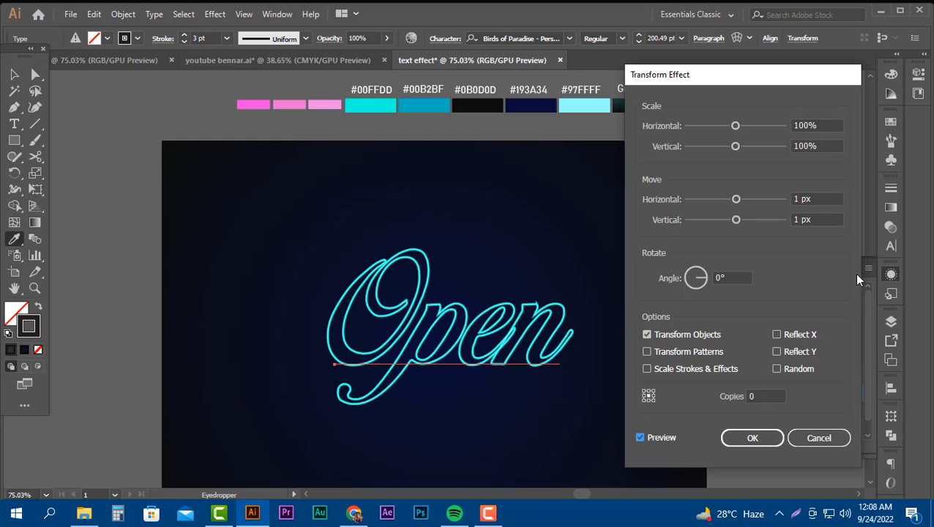
scroll(816, 199, up, 2)
scroll(819, 219, up, 1)
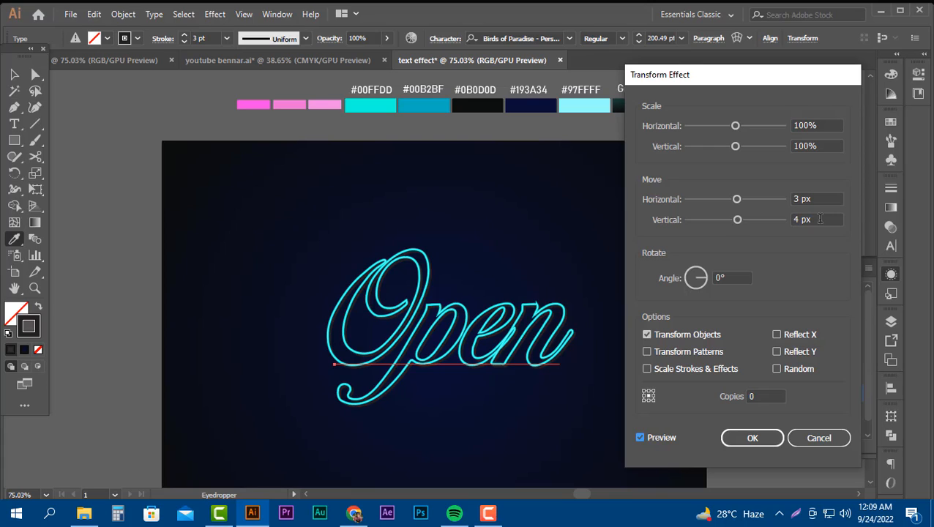
click(733, 440)
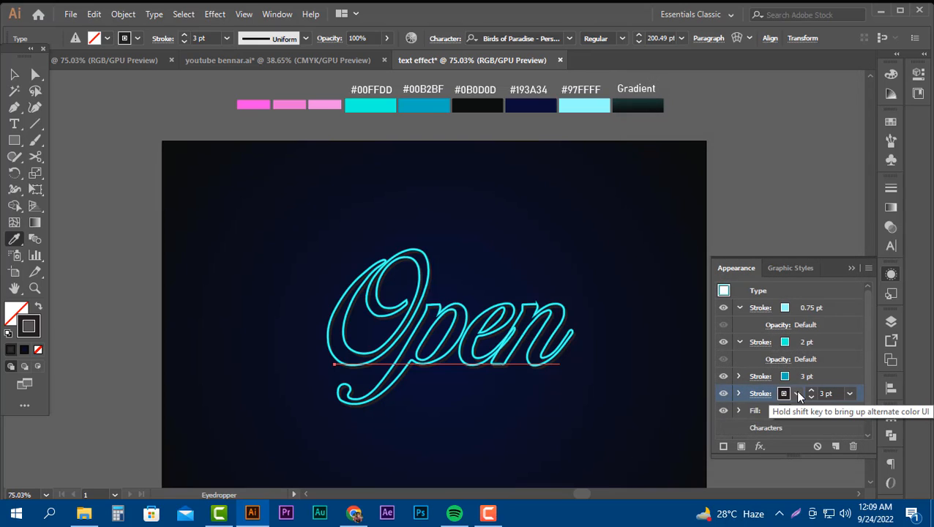
Try white as the colour of the offset shadow stroke before returning it to black.
click(796, 393)
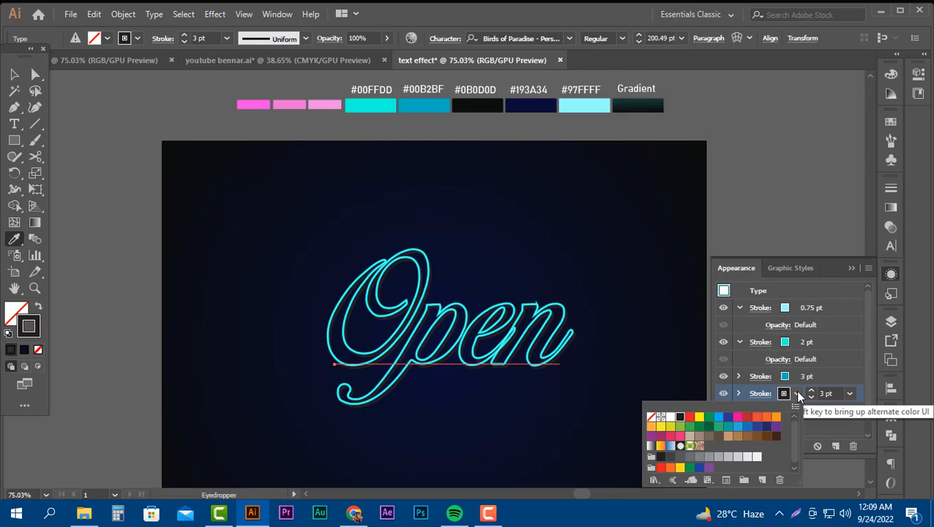
click(671, 417)
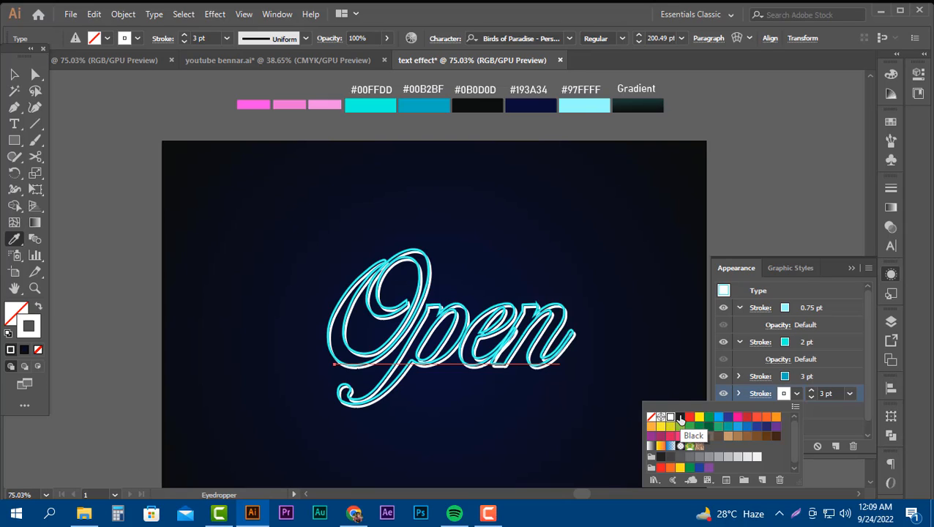
click(679, 417)
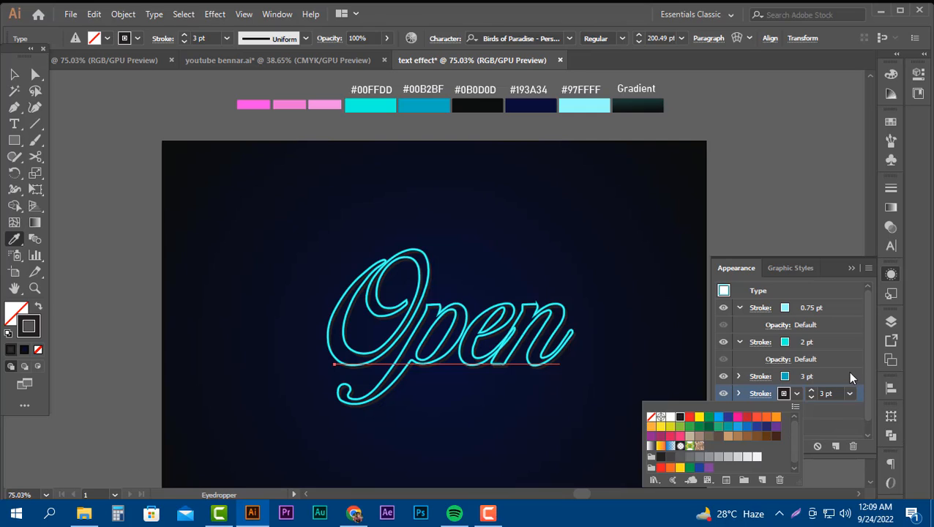
click(876, 396)
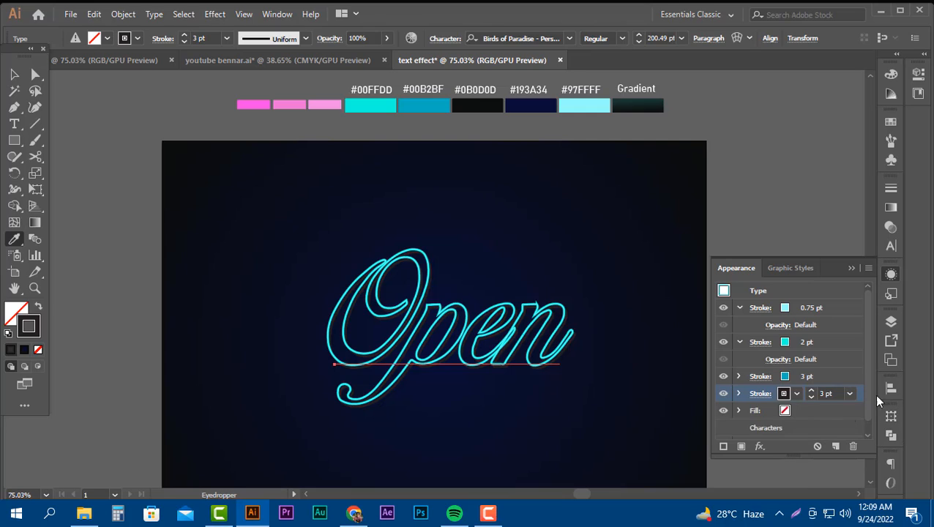
click(819, 432)
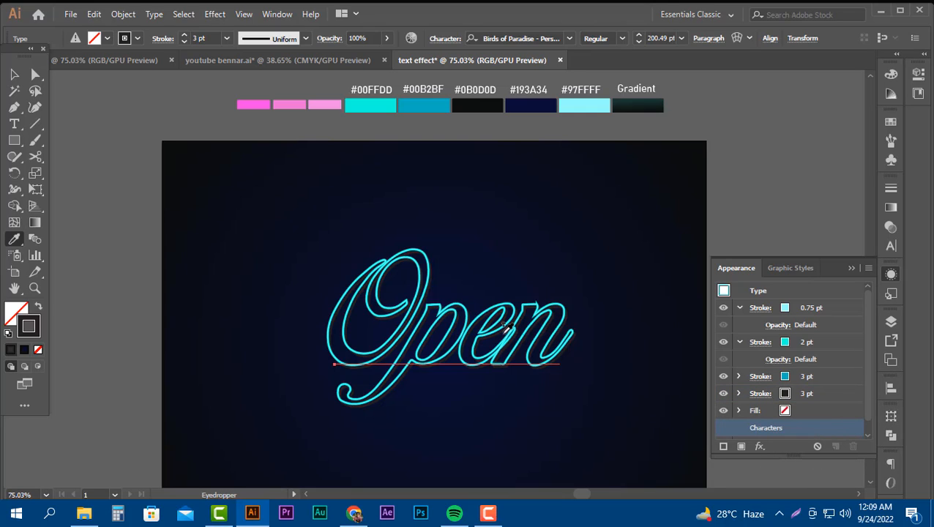
click(853, 268)
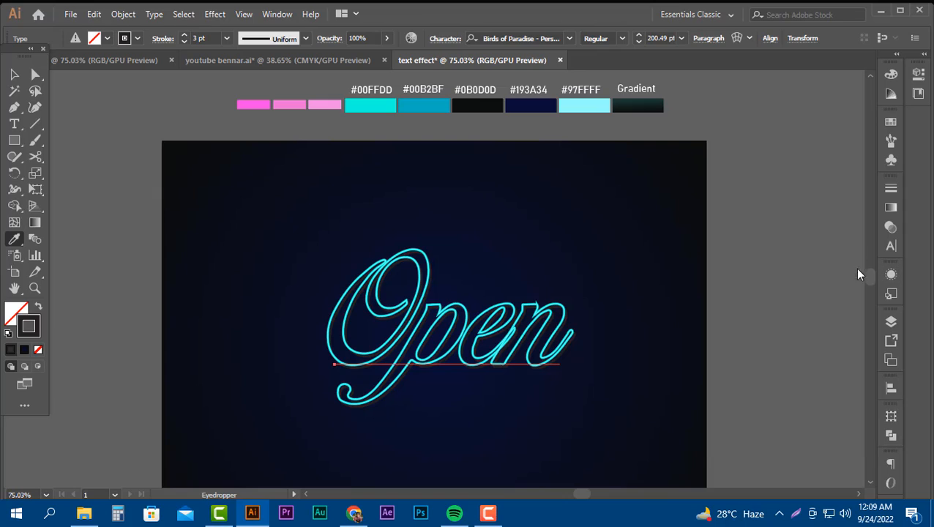
Scale the "Open" text down proportionally to about 171 pt and shift it slightly on the artboard.
click(14, 74)
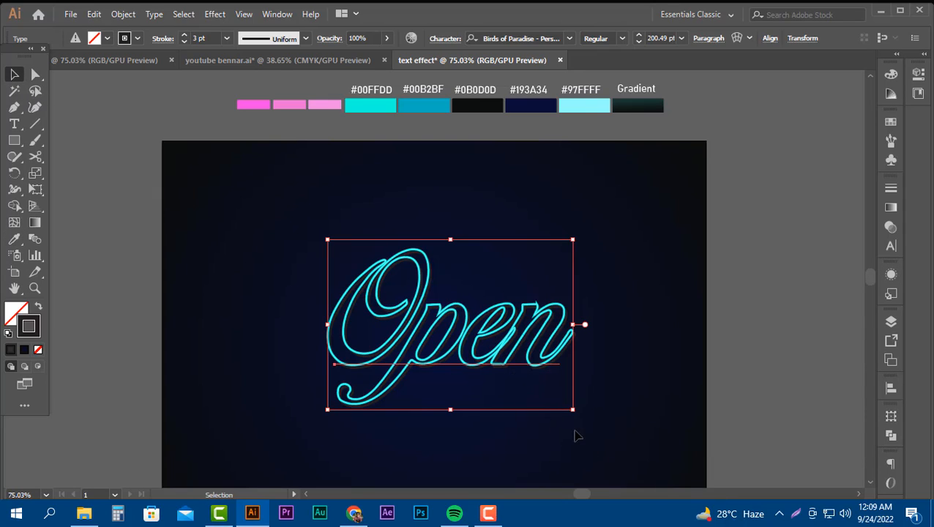
scroll(486, 388, down, 2)
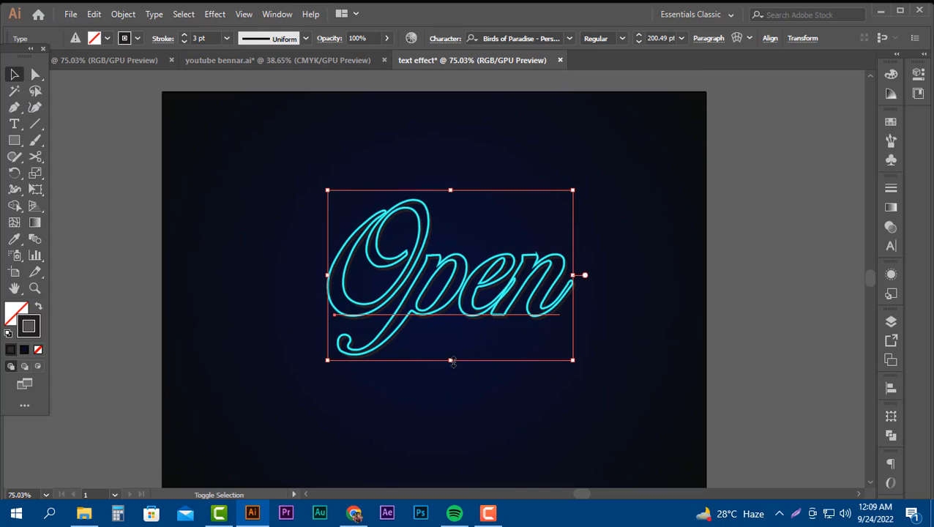
drag(450, 360, 451, 336)
drag(454, 265, 457, 293)
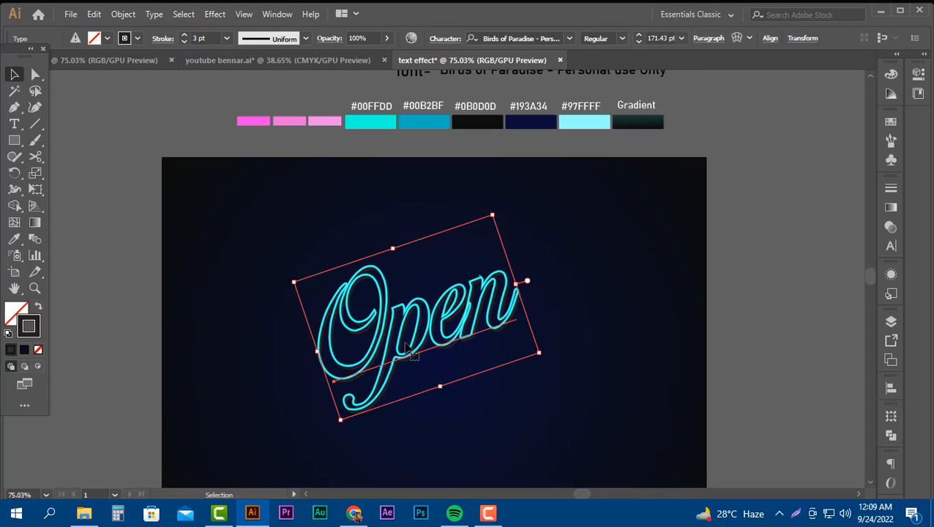
Tilt the "Open" text counterclockwise and place a duplicate above and to the left of it.
drag(406, 344, 473, 390)
scroll(535, 418, down, 1)
scroll(535, 418, down, 1)
drag(441, 323, 427, 225)
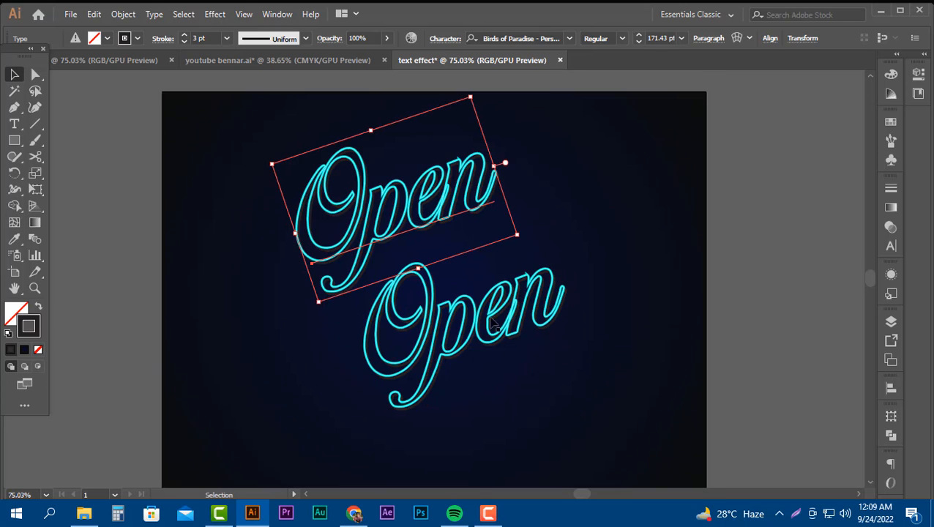
Rotate both "Open" texts back to nearly horizontal and stack the duplicate directly above the original.
scroll(489, 319, down, 1)
drag(507, 299, 493, 318)
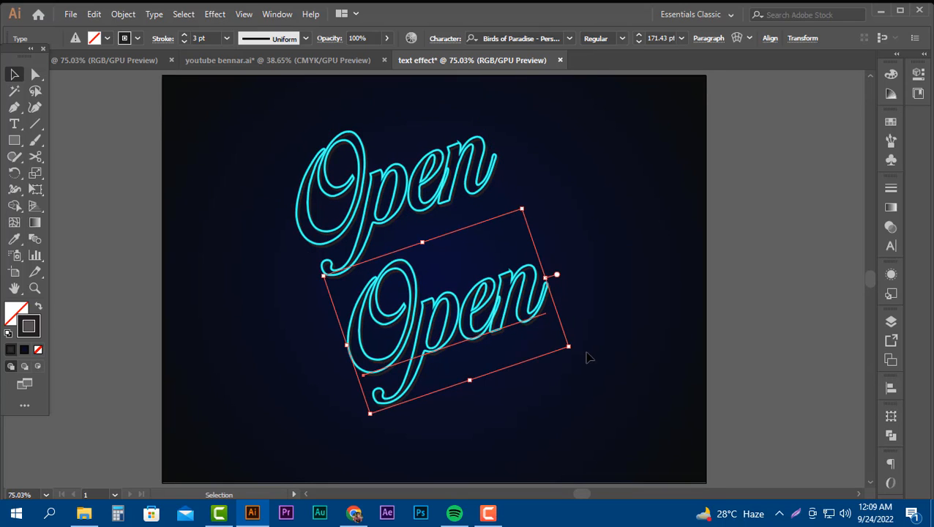
shift+drag(573, 349, 551, 381)
drag(576, 351, 577, 371)
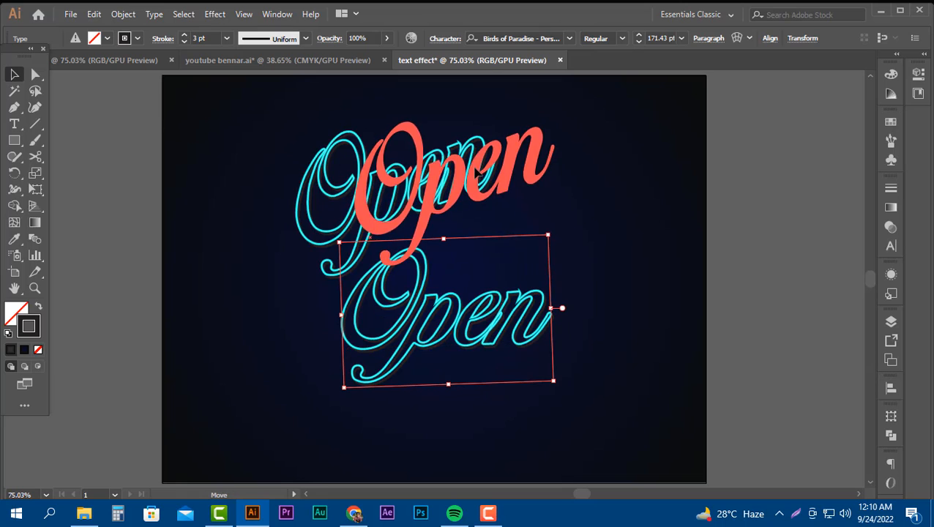
click(414, 195)
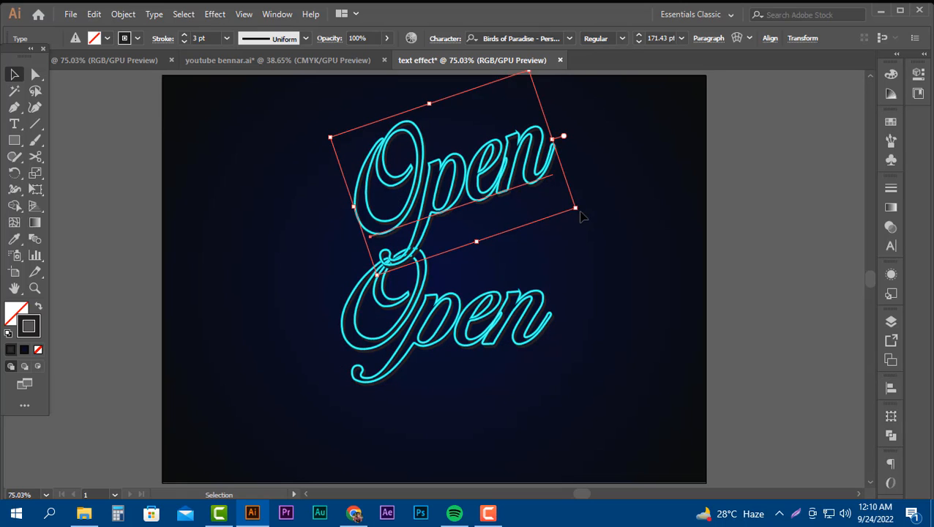
drag(583, 212, 536, 223)
Replace the wording of the upper "Open" copy with "Now".
double_click(489, 192)
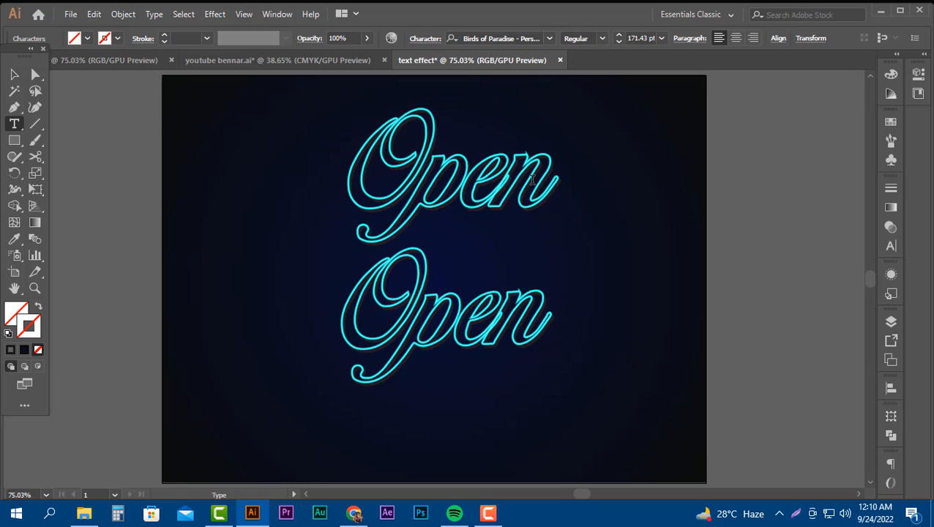
drag(545, 174, 373, 174)
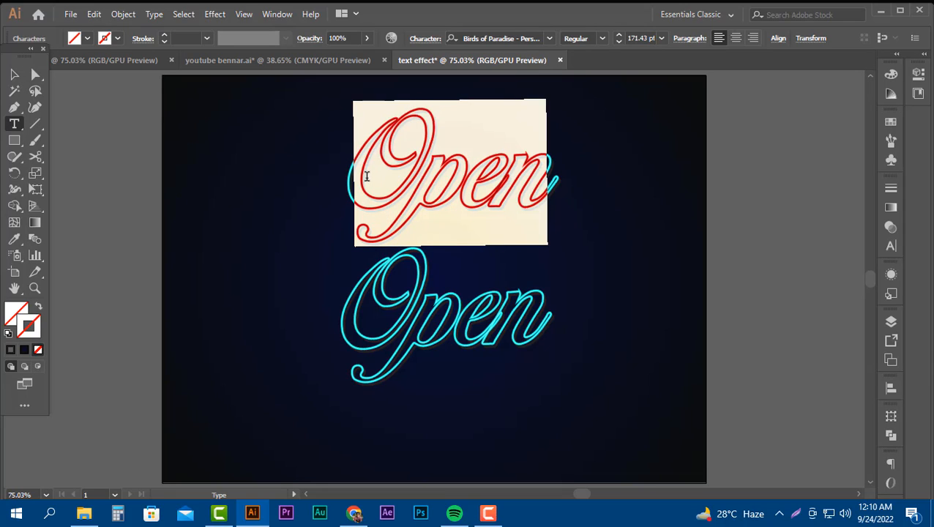
text(N)
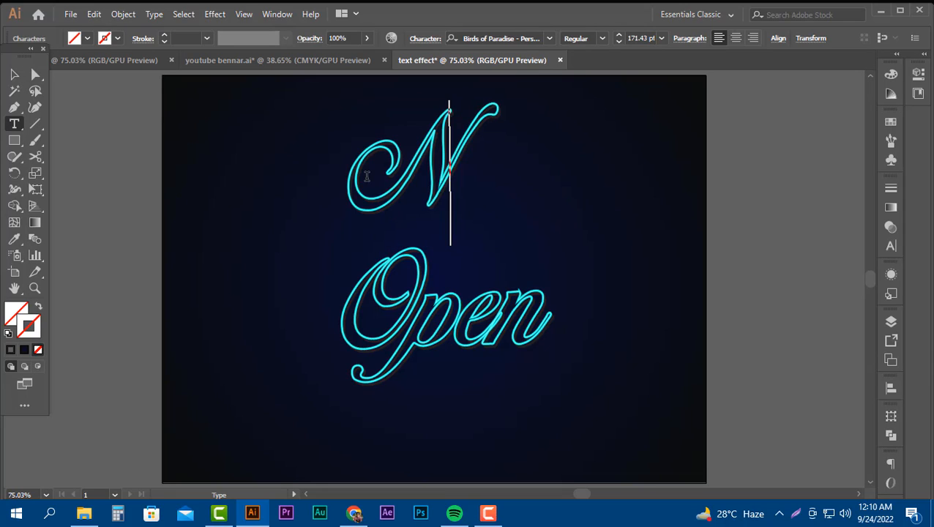
text(ow)
key(Escape)
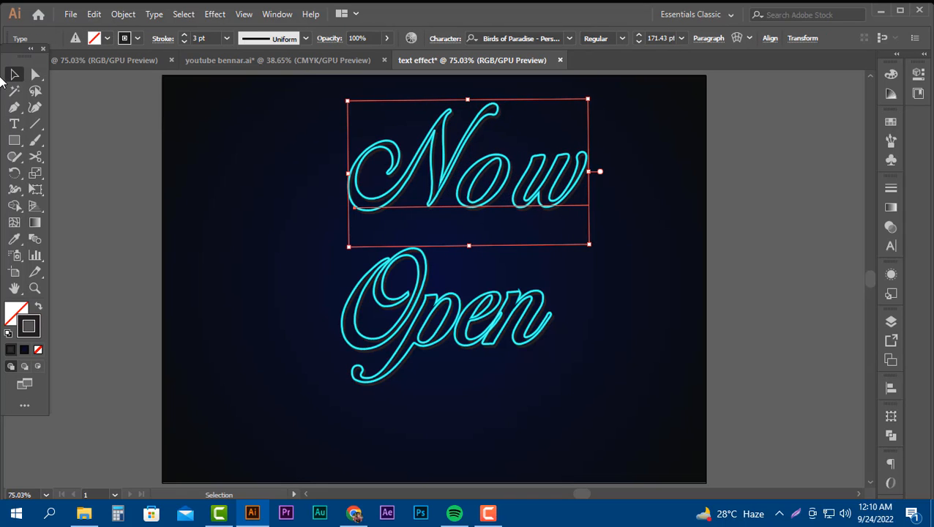
Move "Now" to the upper left of "Open" and nudge "Open" slightly upward.
drag(493, 196, 400, 228)
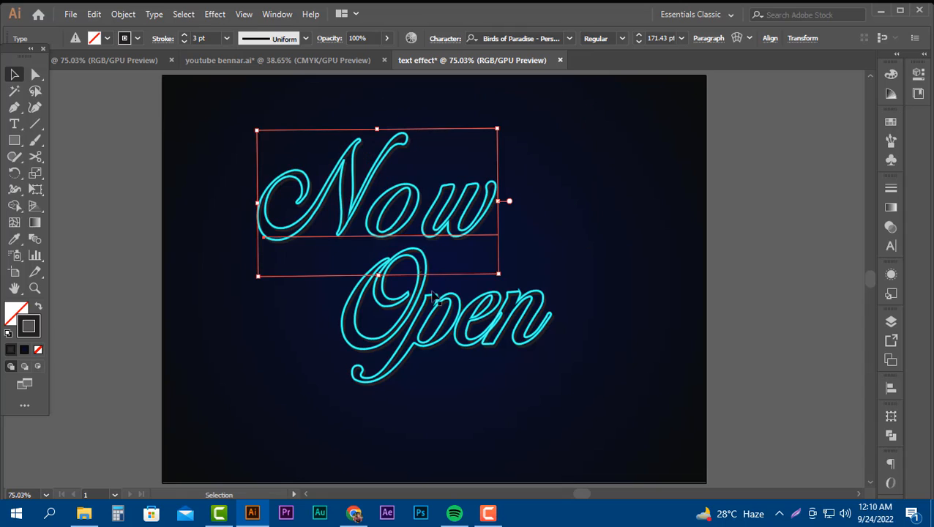
click(474, 338)
drag(474, 338, 468, 330)
Give the 0.75 pt stroke of "Now" the lightest pink swatch colour, undoing the sample that filled the text instead.
click(431, 204)
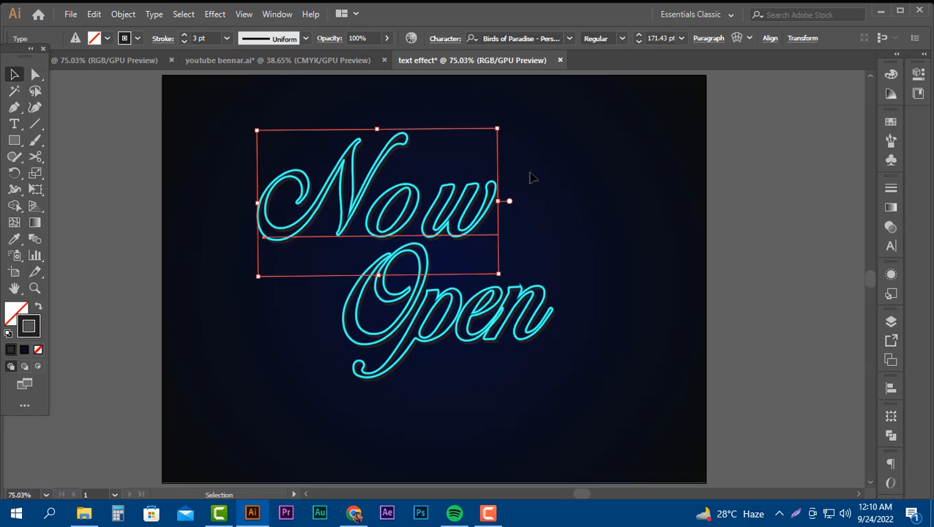
click(890, 278)
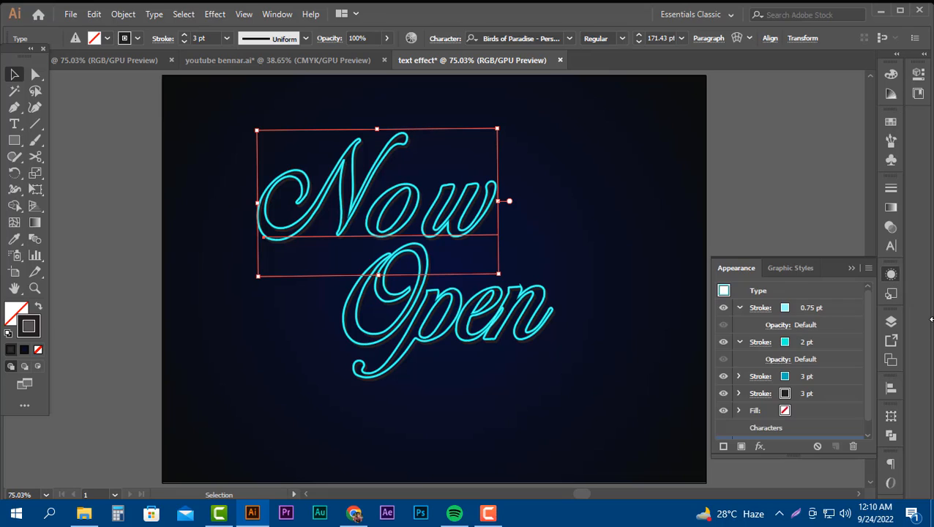
click(807, 308)
scroll(308, 276, up, 2)
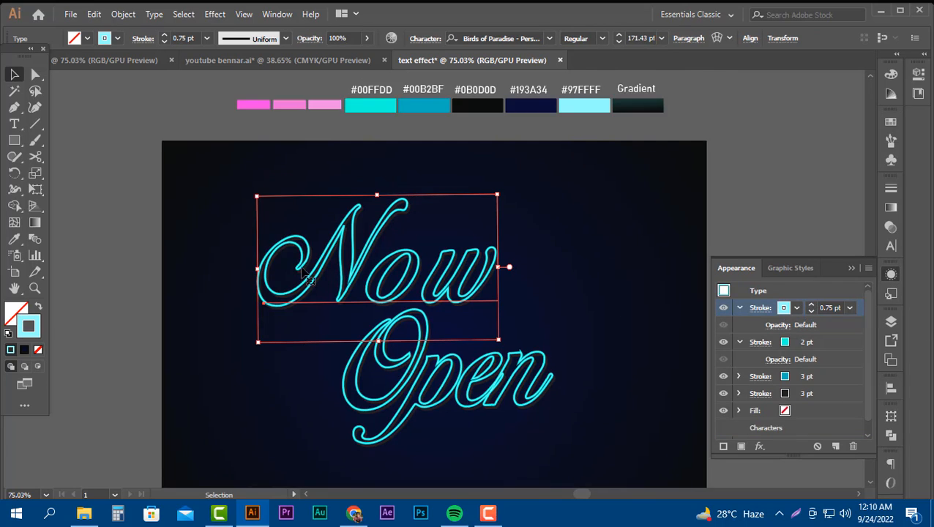
scroll(307, 277, up, 1)
click(14, 239)
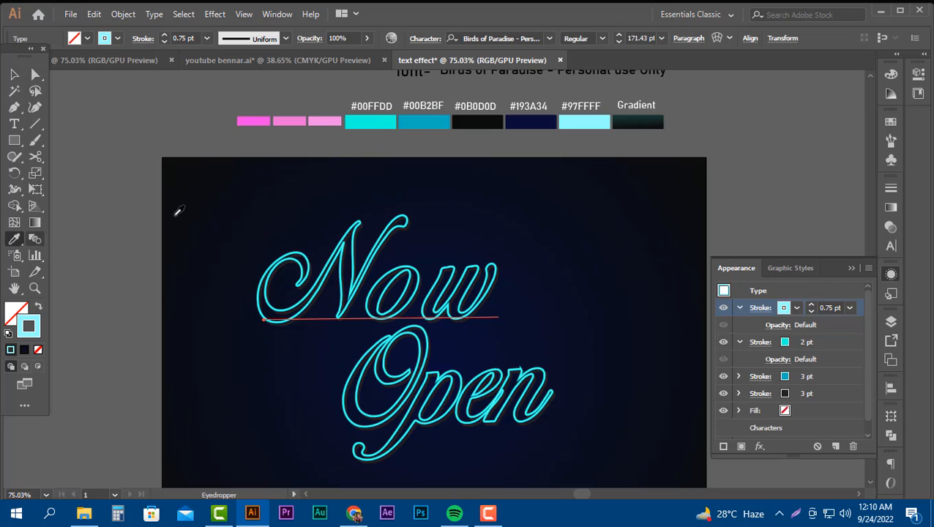
click(331, 121)
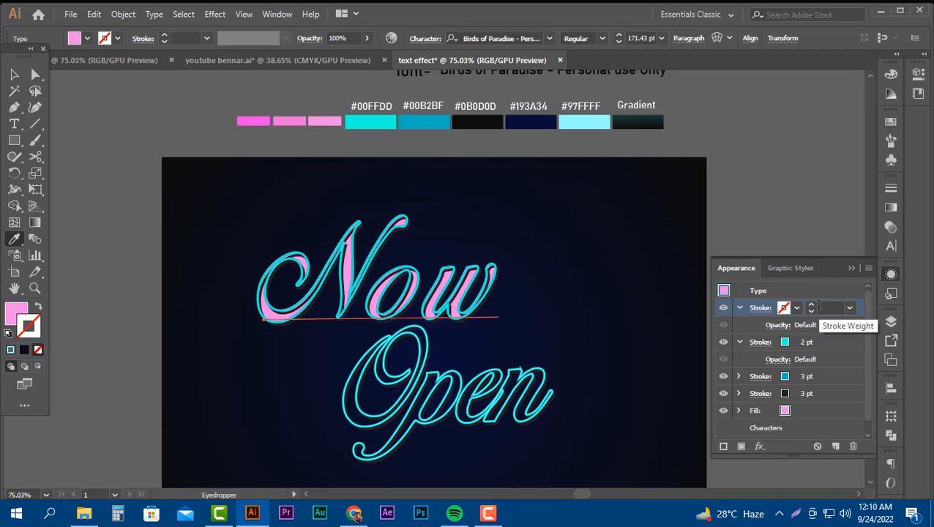
key(ctrl+z)
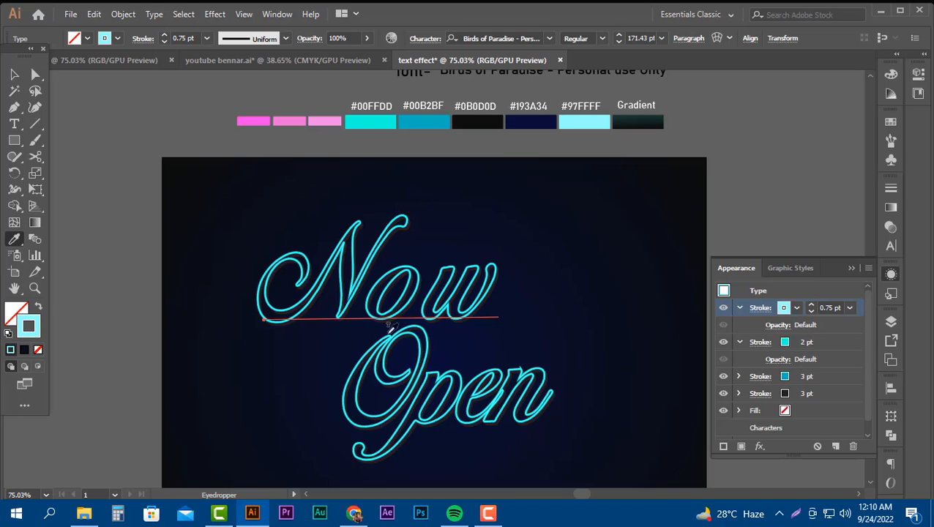
click(326, 122)
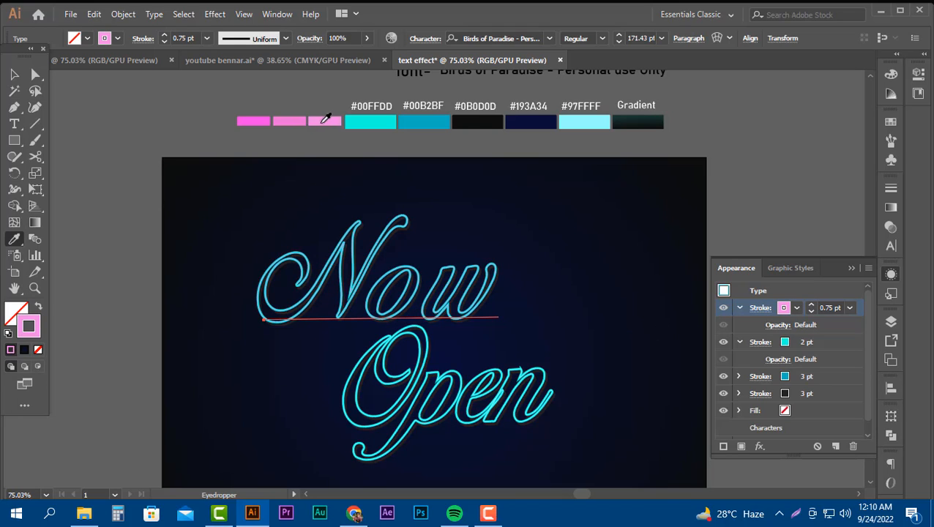
Recolour "Now": give its 2 pt stroke the middle pink swatch colour and its blue 3 pt stroke the darkest pink.
click(810, 344)
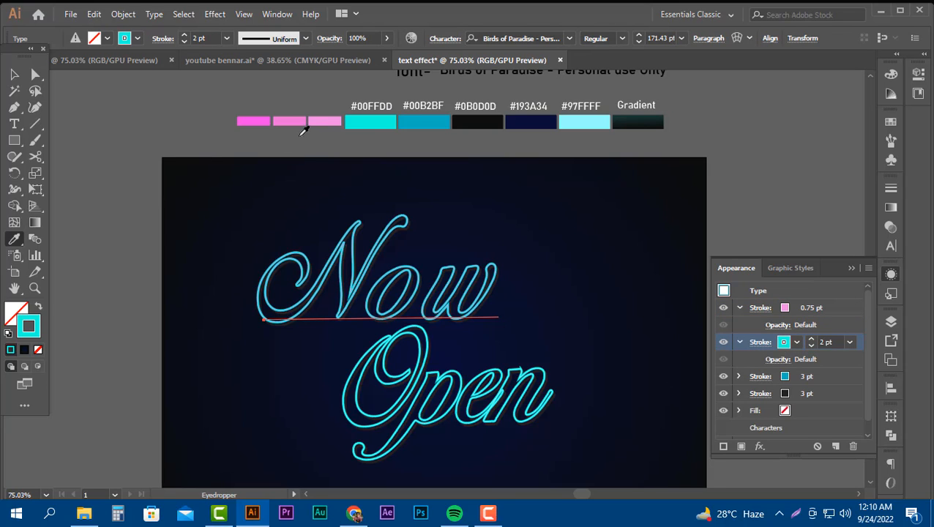
click(286, 117)
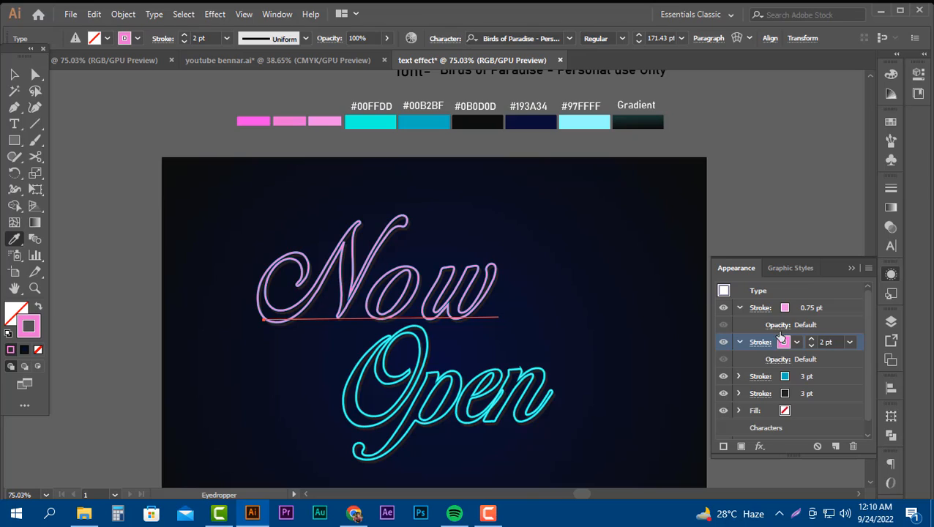
click(799, 376)
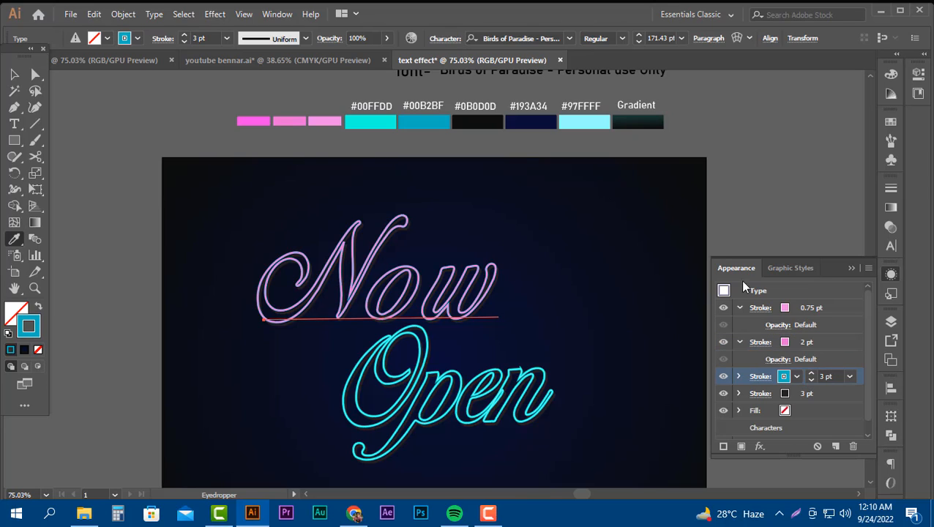
click(265, 121)
click(13, 74)
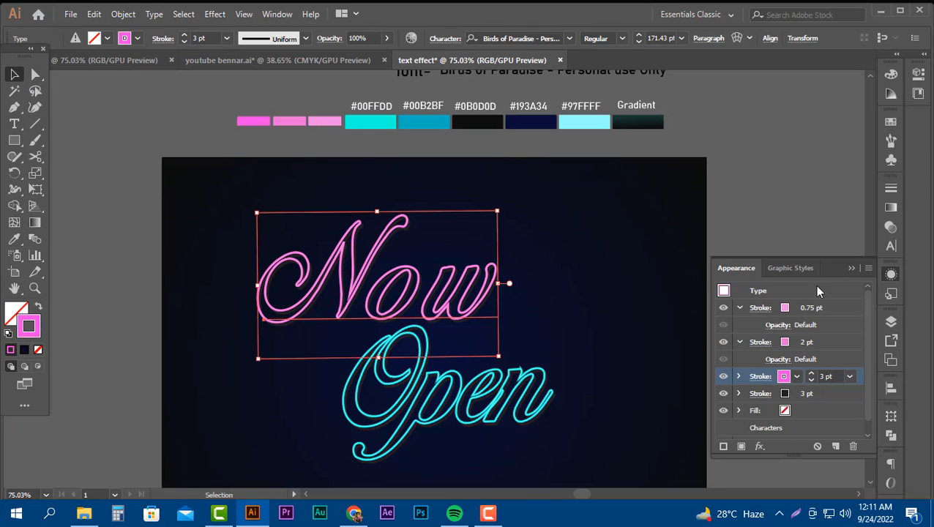
key(ctrl+h)
click(661, 290)
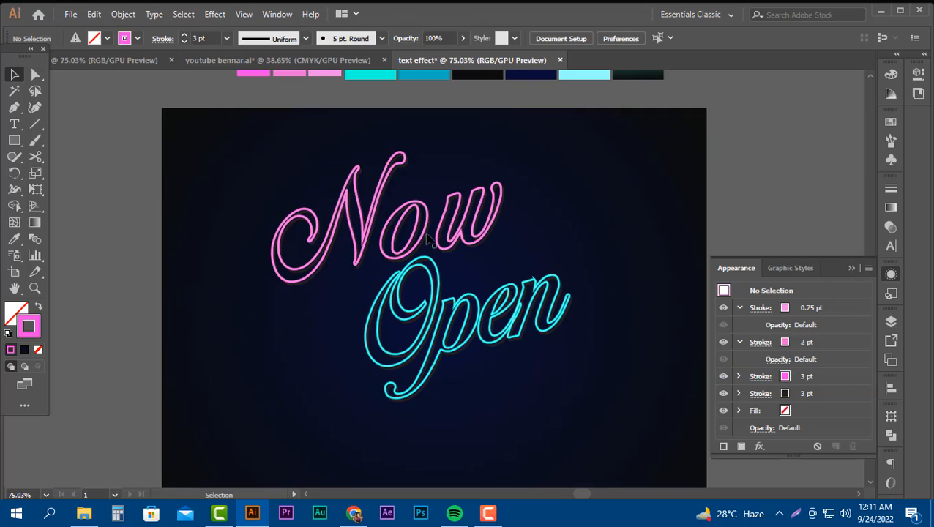
Rotate "Now" and "Open" counterclockwise so both words slope upward to the right, keeping them stacked.
click(476, 220)
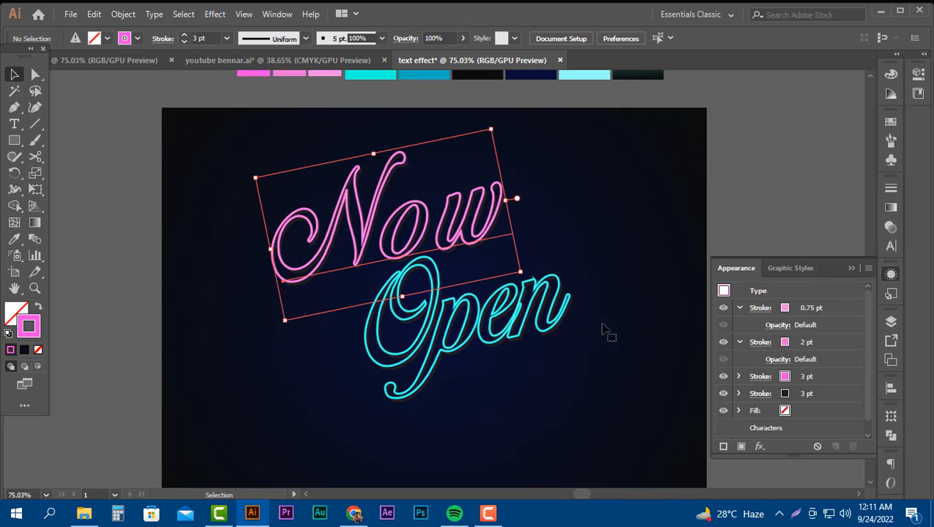
click(492, 328)
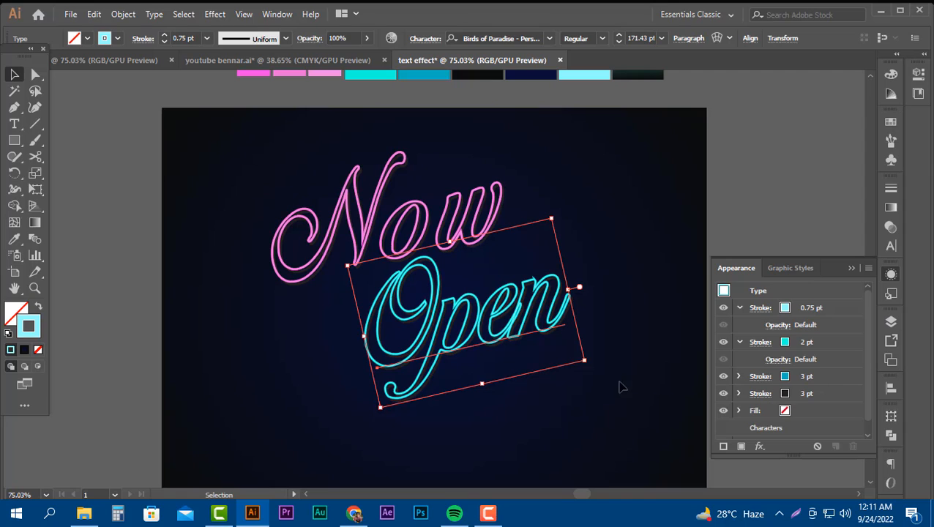
click(597, 290)
Draw a circle across the artboard's left edge beside "Now" and swap its fill and stroke so the gradient fills it.
drag(14, 139, 66, 173)
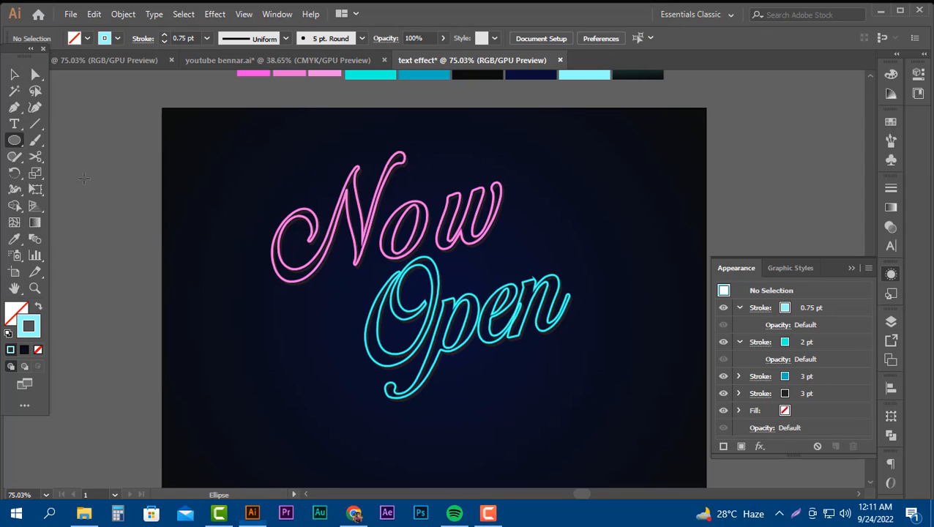
mouse_move(115, 230)
mouse_down()
mouse_move(177, 304)
mouse_move(214, 328)
mouse_up()
click(891, 207)
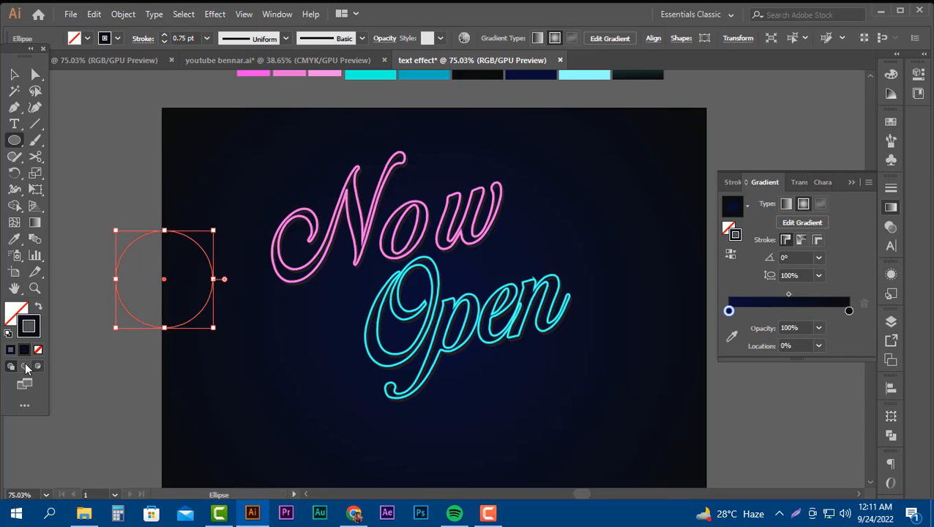
click(39, 308)
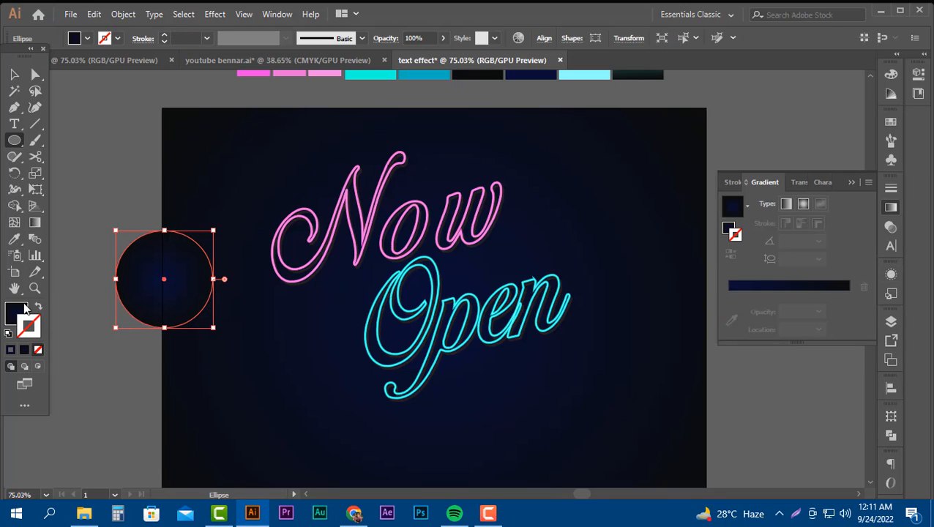
click(25, 315)
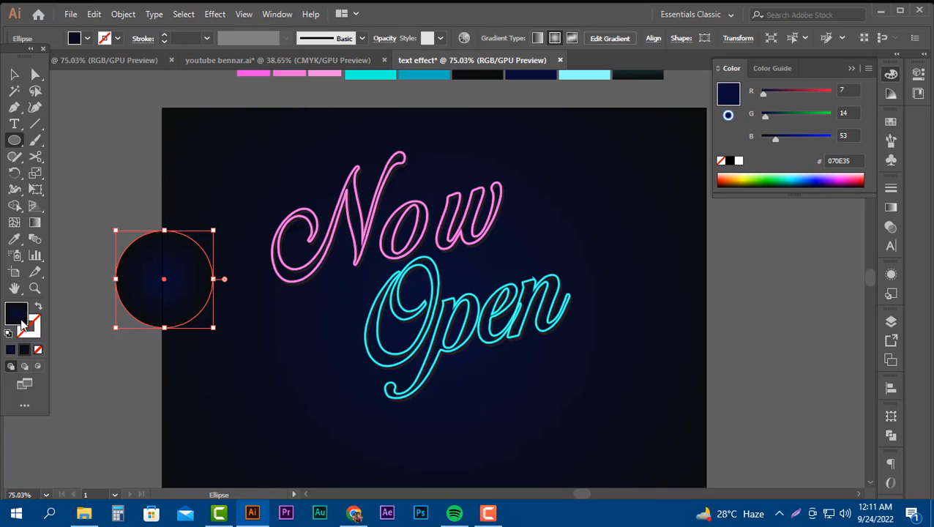
Fill the circle with the White, Black gradient preset and make the gradient radial.
click(890, 207)
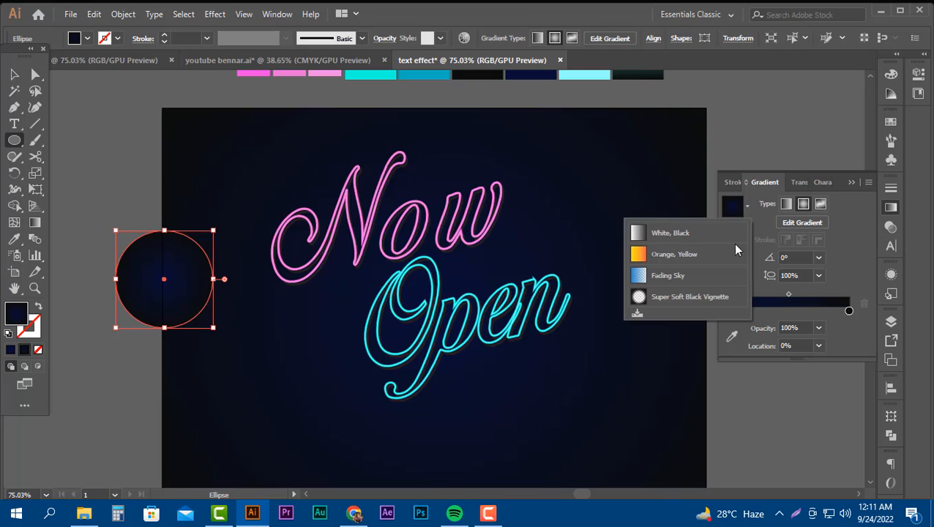
click(747, 205)
click(657, 237)
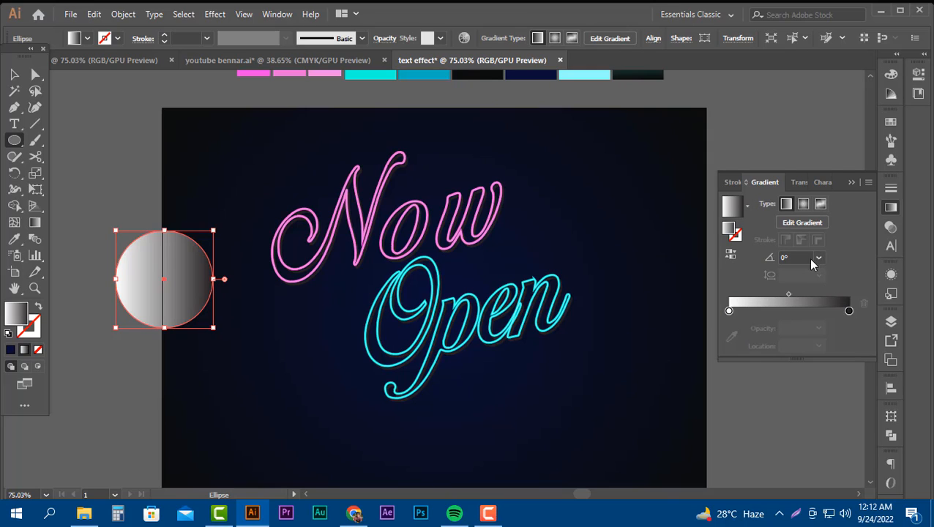
click(803, 203)
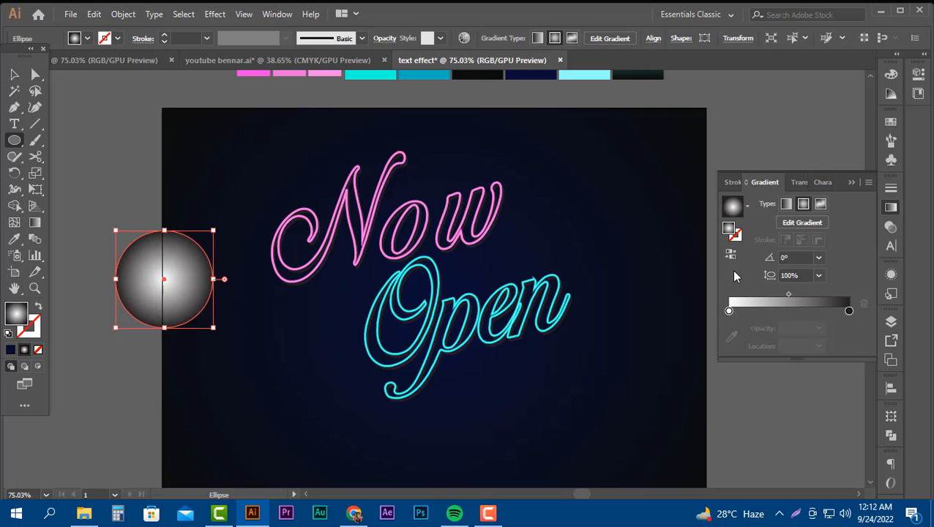
Undo the small stray ellipse and move the gradient circle down beyond the artboard's left edge.
drag(172, 287, 203, 304)
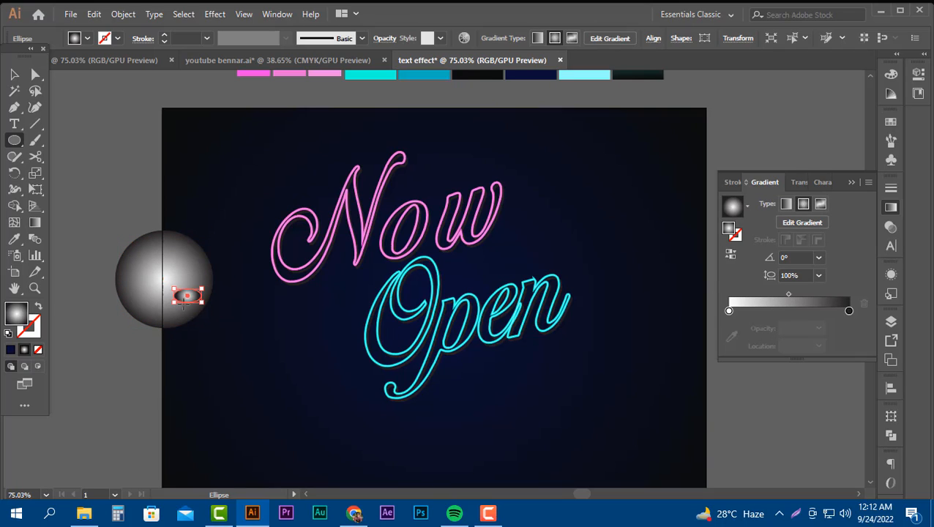
key(ctrl+z)
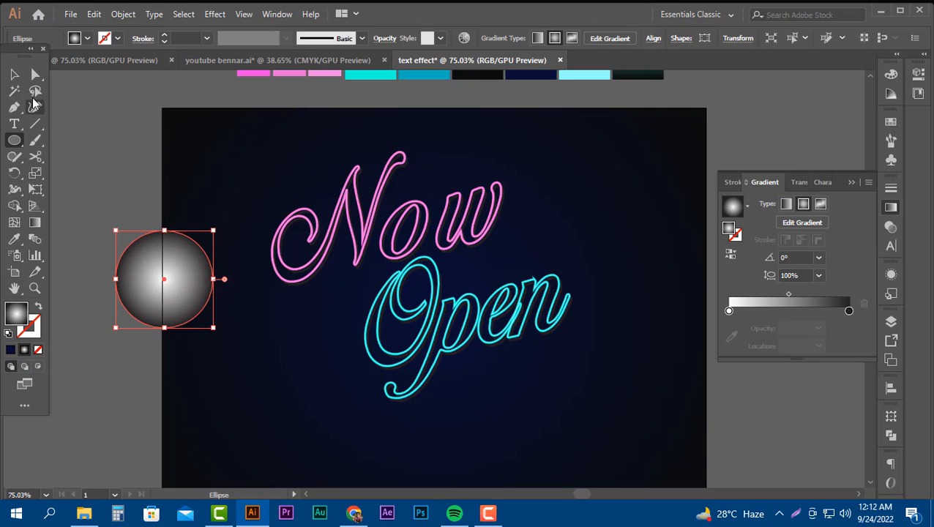
key(v)
drag(184, 292, 134, 330)
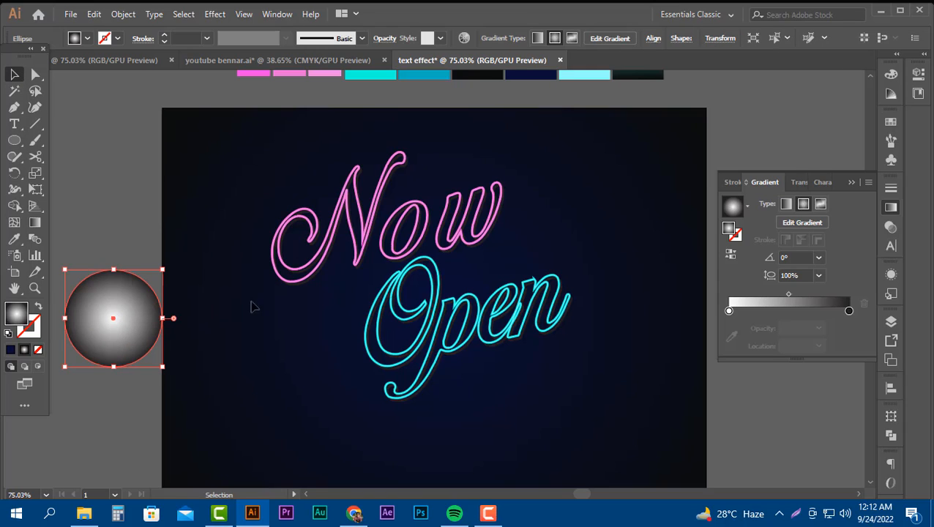
Set the circle's blending mode to Color Dodge and move it onto the dark artboard, to the lower left of "Open".
click(385, 39)
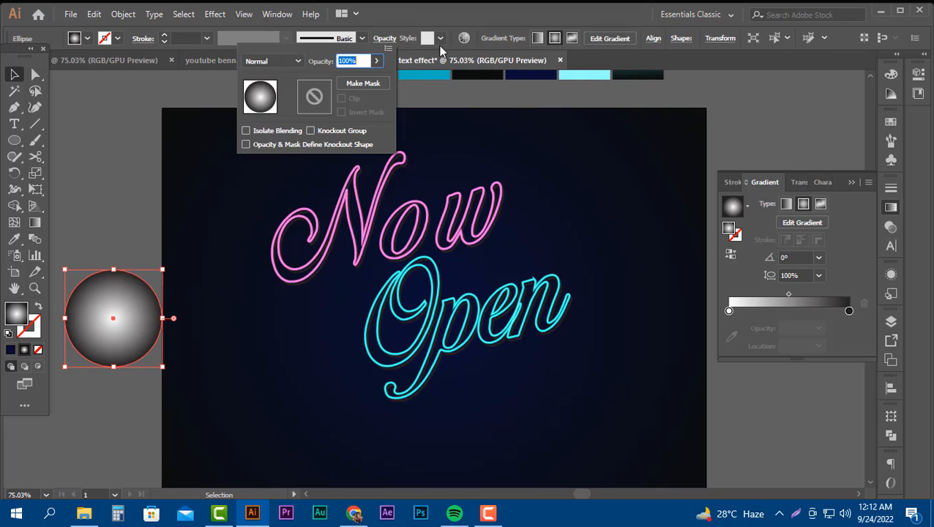
click(297, 63)
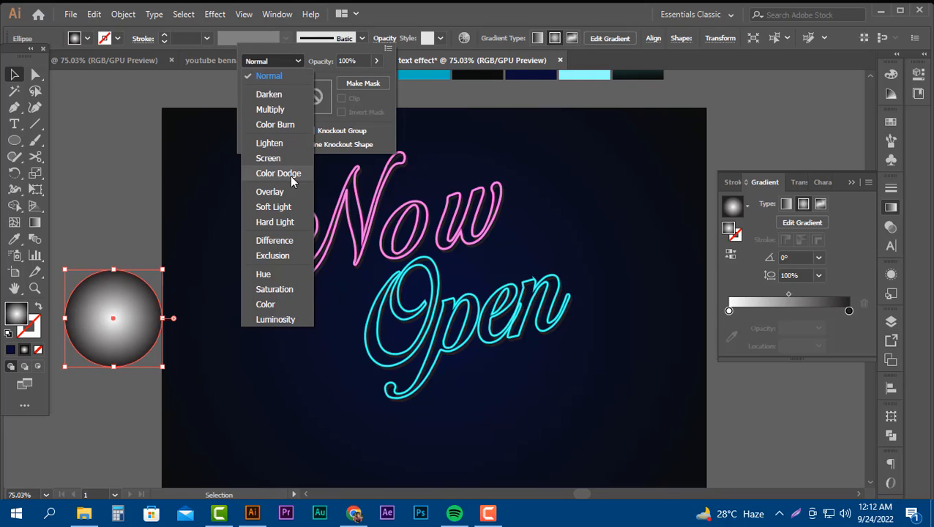
click(290, 174)
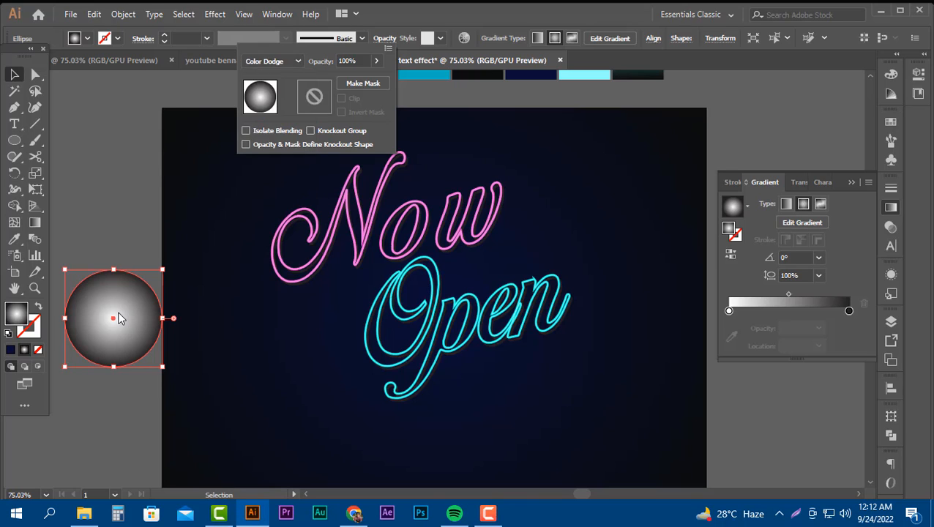
drag(133, 315, 268, 390)
scroll(310, 420, down, 3)
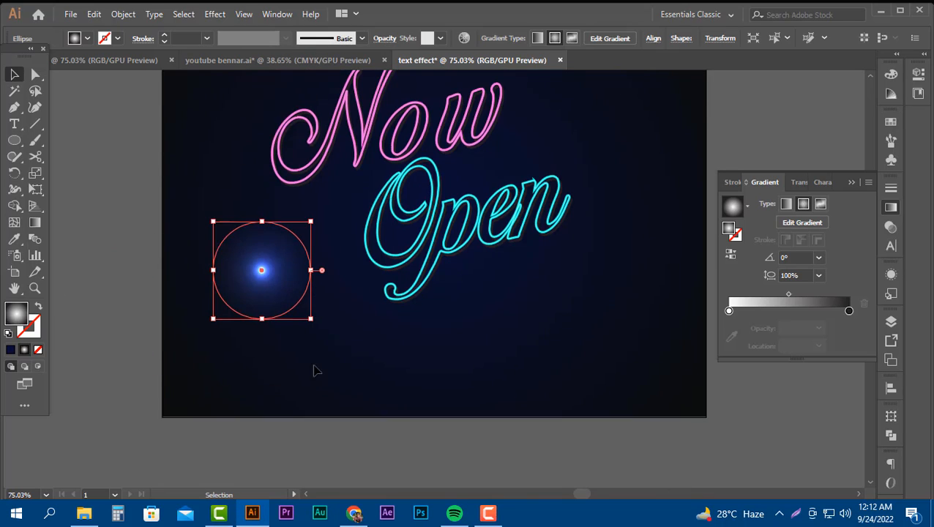
Stretch the glowing circle horizontally and flatten it into a narrow flare placed beneath "Open".
drag(311, 271, 489, 270)
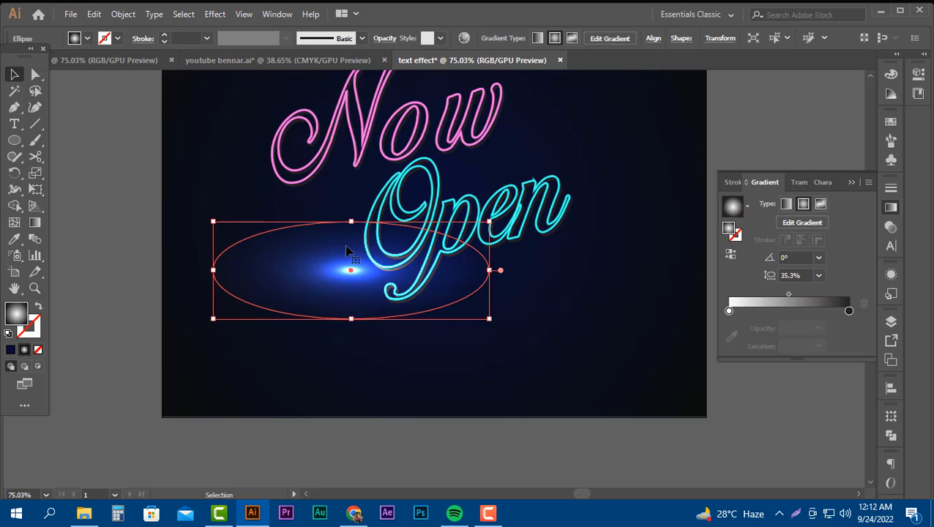
drag(351, 221, 369, 295)
drag(419, 313, 396, 329)
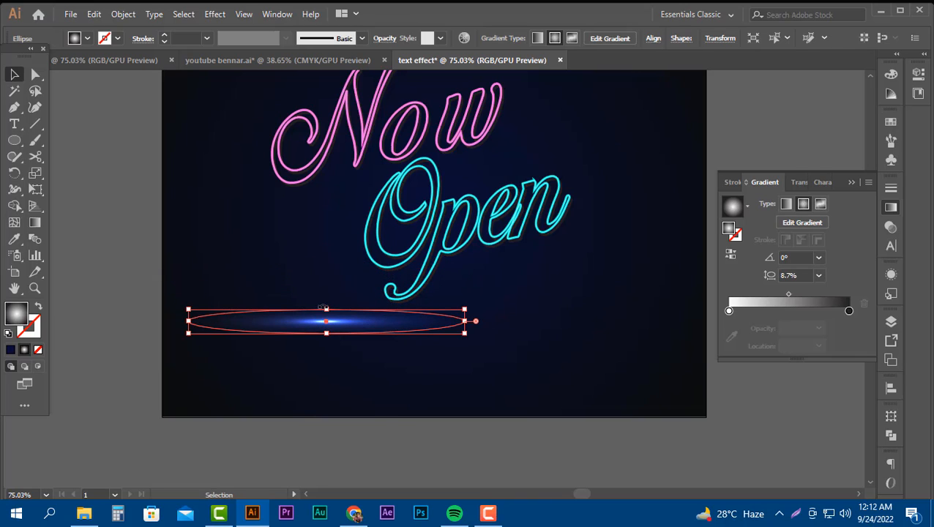
Thin the flare further, duplicate it below, and rotate the copy 90° so the two form a cross.
mouse_move(326, 310)
mouse_down()
mouse_move(326, 323)
mouse_move(377, 362)
mouse_up()
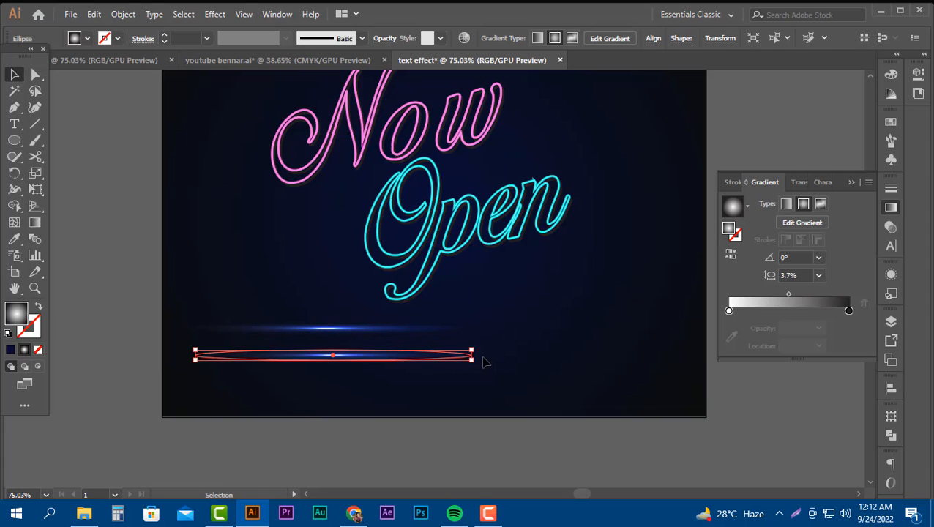
scroll(480, 352, up, 2)
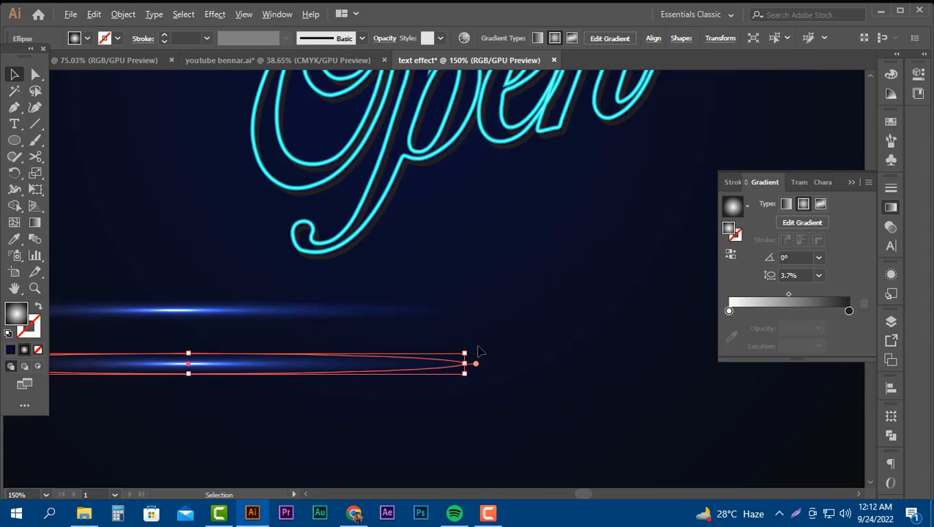
drag(471, 347, 223, 465)
scroll(251, 360, down, 2)
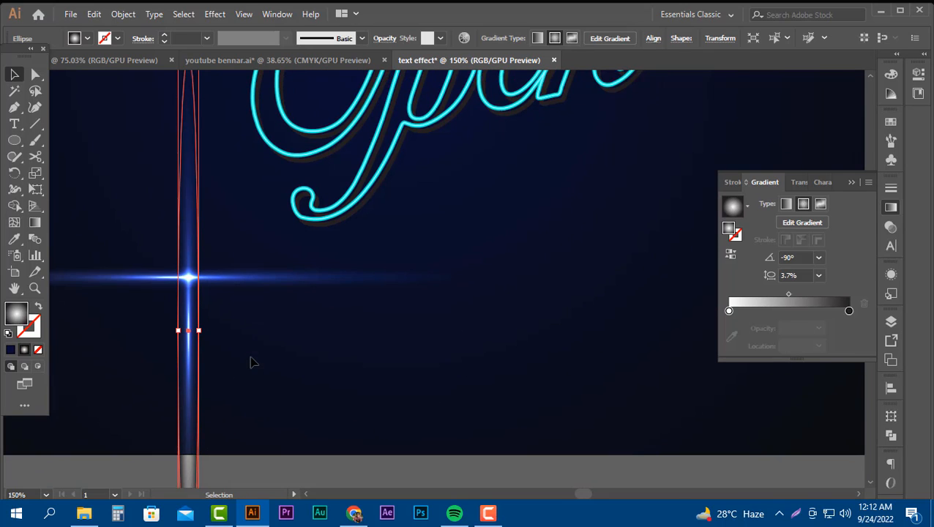
scroll(260, 359, down, 2)
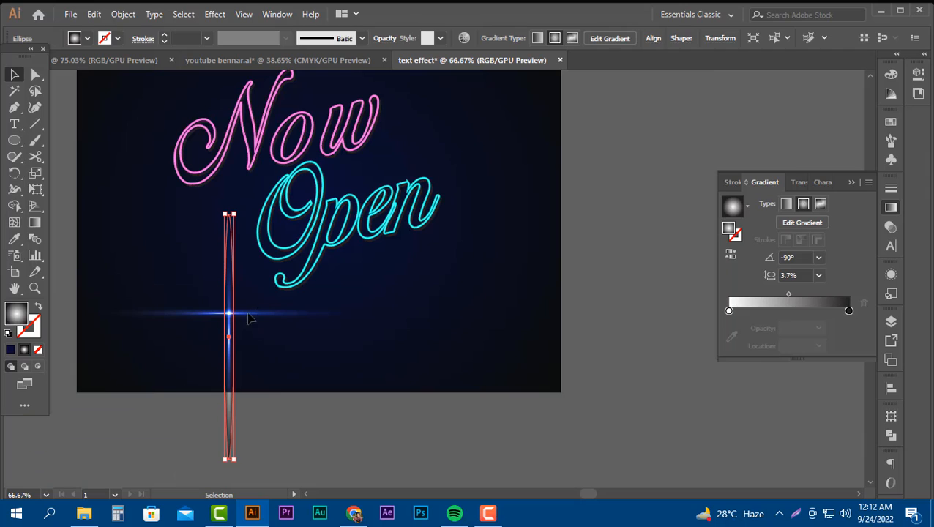
Align the horizontal and vertical flares to each other's centres, both vertically and horizontally.
shift+click(248, 314)
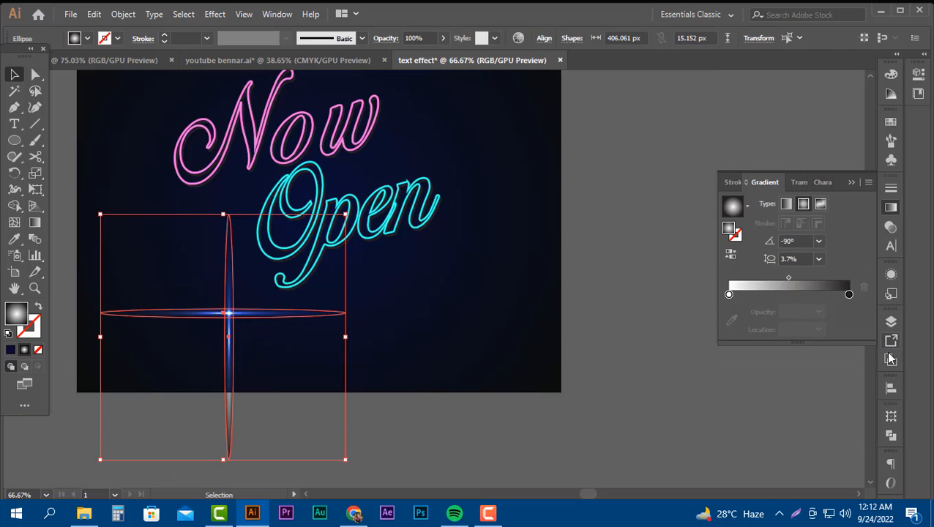
click(887, 389)
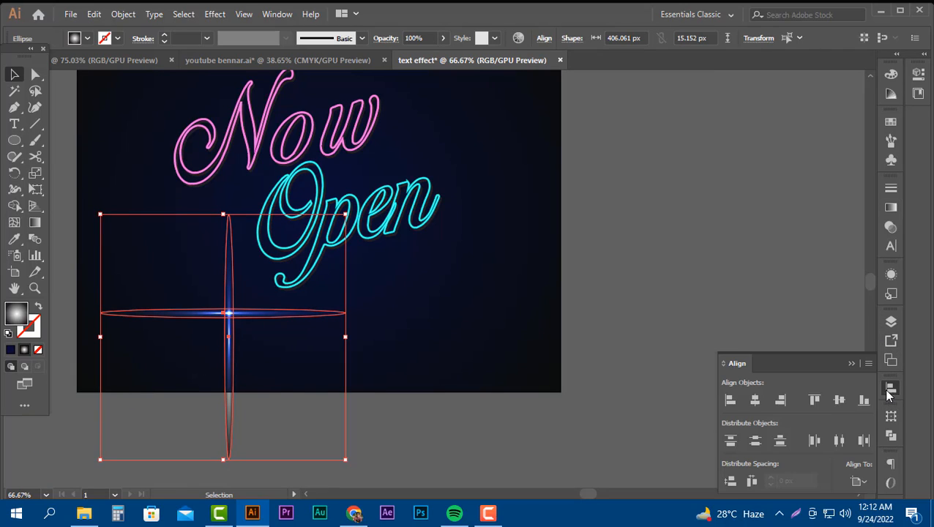
click(839, 401)
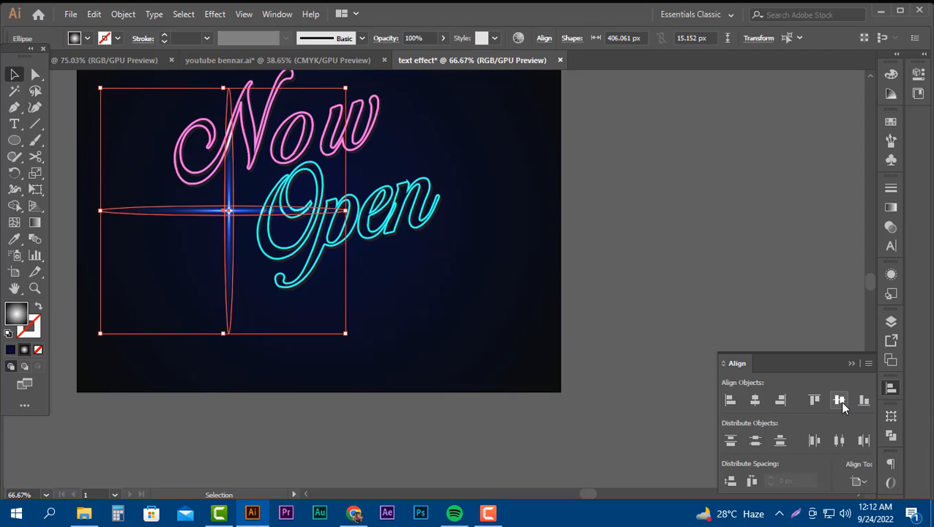
scroll(354, 291, up, 3)
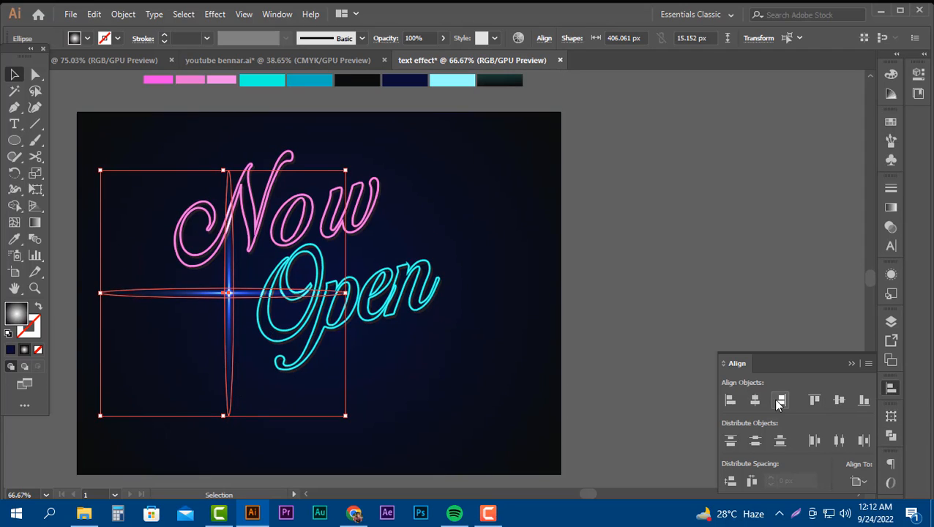
click(755, 399)
scroll(364, 307, up, 3)
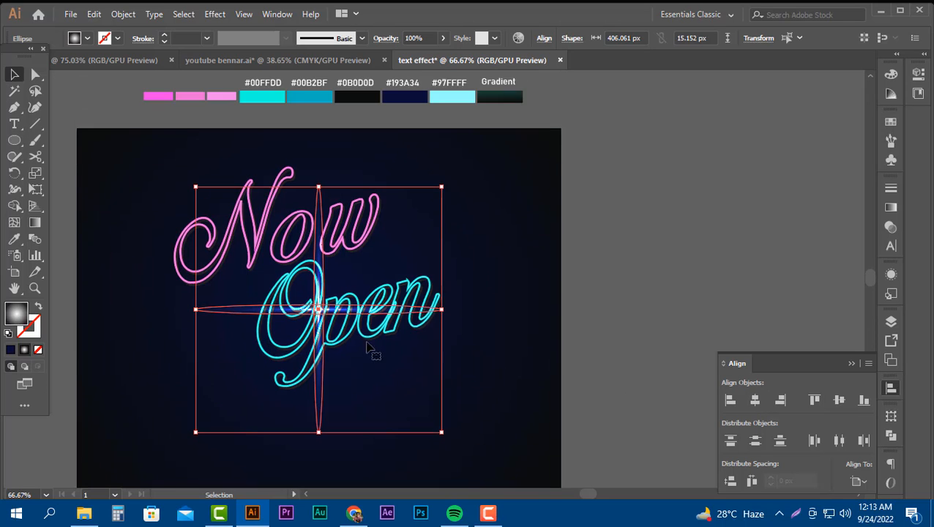
Scale the cross flare down to about 244 px wide and place it on the top tip of the "N" in "Now".
mouse_move(319, 255)
mouse_down()
mouse_move(279, 173)
mouse_move(275, 271)
mouse_up()
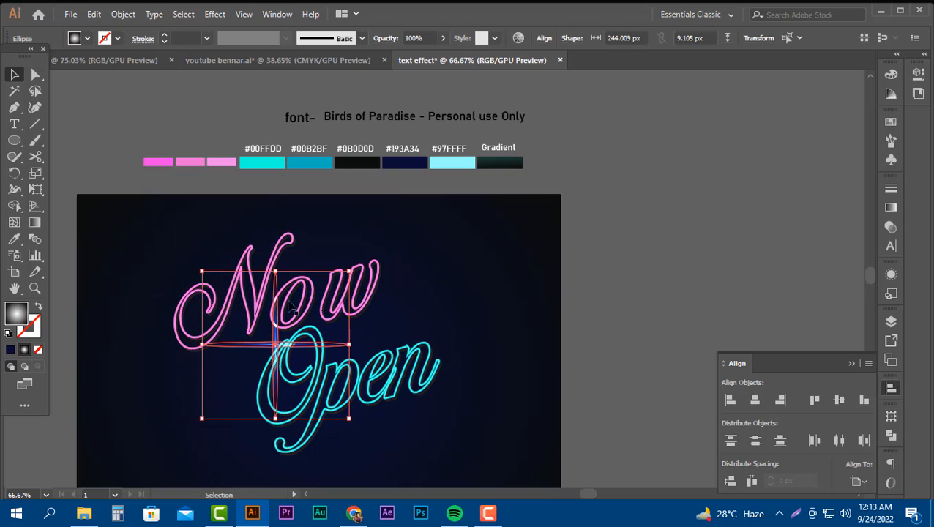
drag(282, 345, 298, 234)
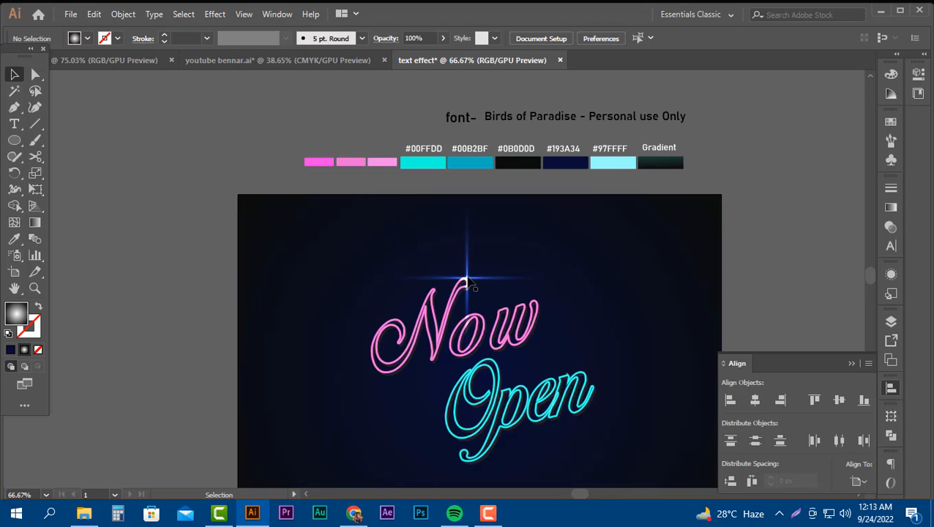
Duplicate the cross flare onto the final "n" of "Open" and again to the left of the "O".
click(467, 282)
mouse_move(469, 282)
mouse_down()
mouse_move(621, 371)
mouse_move(586, 373)
mouse_up()
scroll(686, 337, down, 3)
mouse_move(586, 287)
mouse_down()
mouse_move(385, 334)
mouse_move(411, 334)
mouse_move(399, 331)
mouse_up()
click(183, 331)
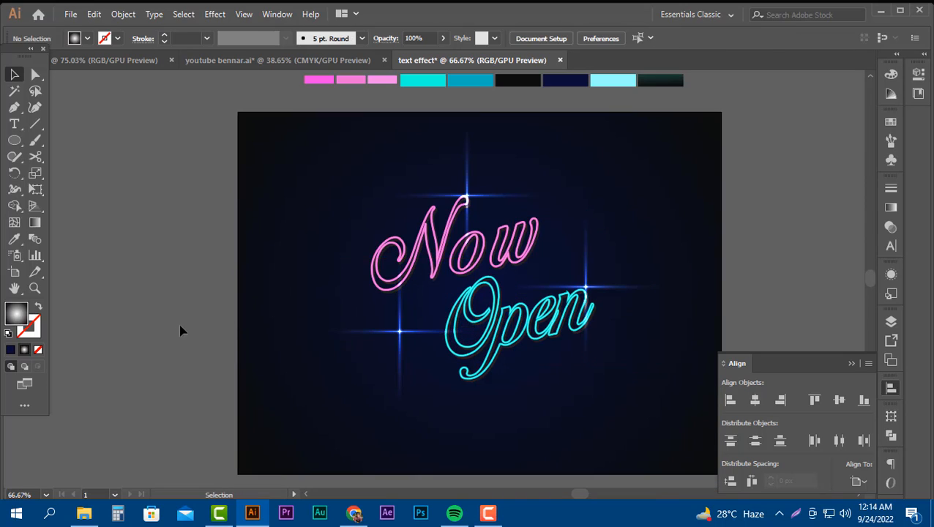
Duplicate the cross flare beside "Open" and place the copy on the lower tail tip of the "p".
scroll(434, 367, up, 1)
mouse_move(399, 365)
mouse_down()
mouse_move(306, 229)
mouse_move(327, 225)
mouse_up()
click(212, 302)
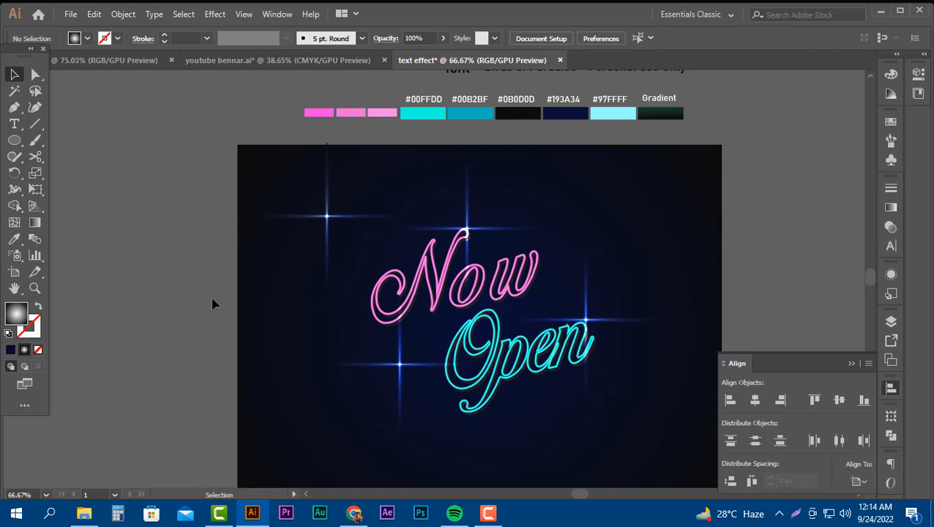
scroll(306, 359, down, 1)
scroll(306, 358, down, 2)
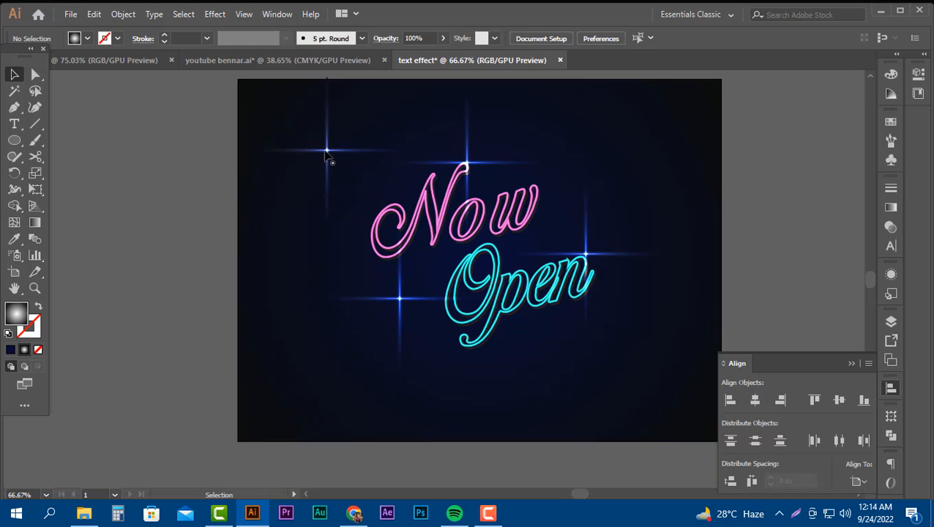
drag(327, 159, 470, 356)
click(741, 328)
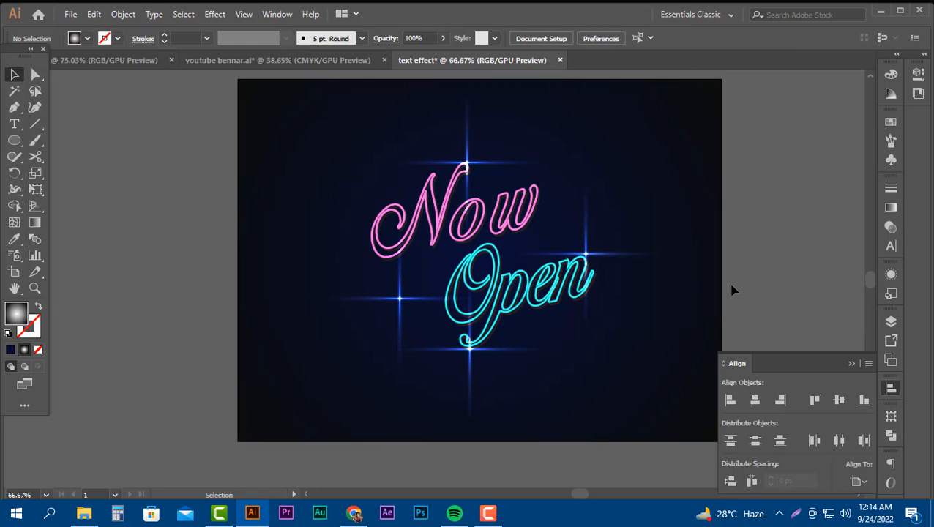
Rotate the cross flare at the tail of "Open" about 45° into an X and shift the leftmost flare farther left.
click(510, 351)
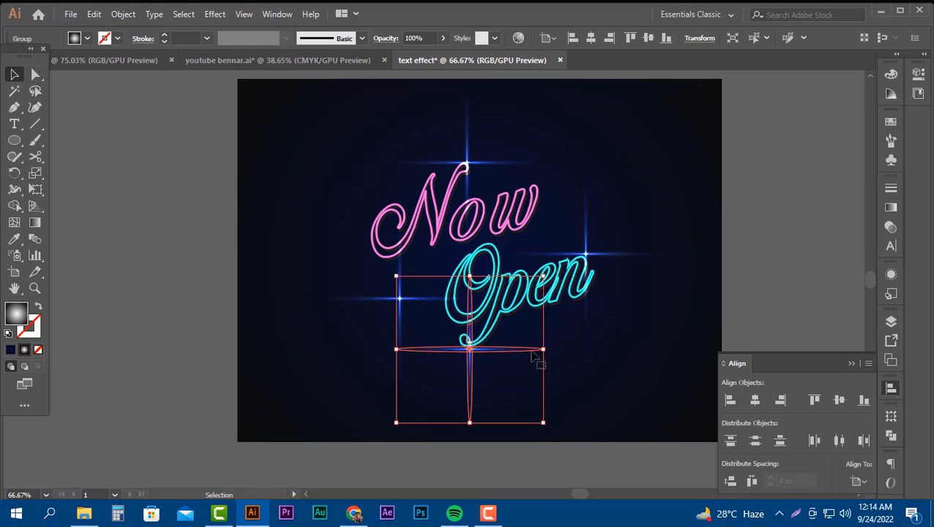
drag(550, 428, 603, 354)
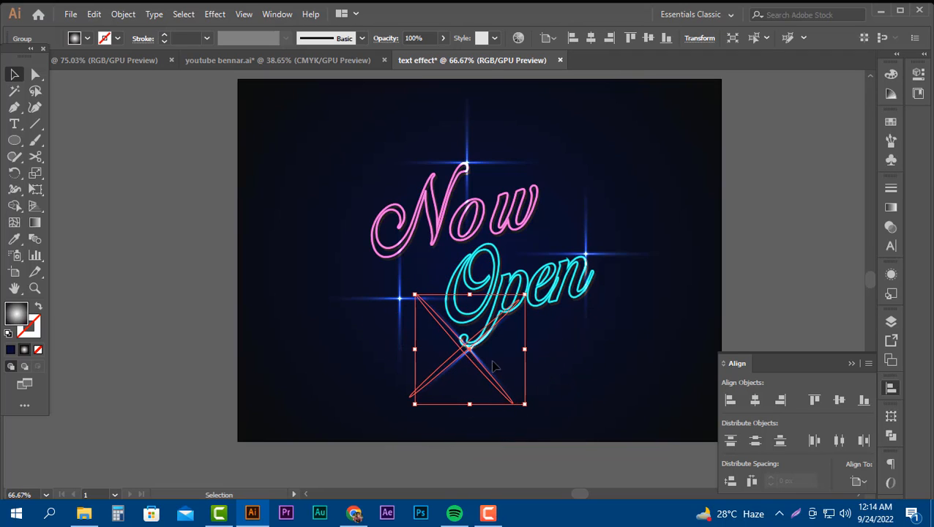
click(773, 290)
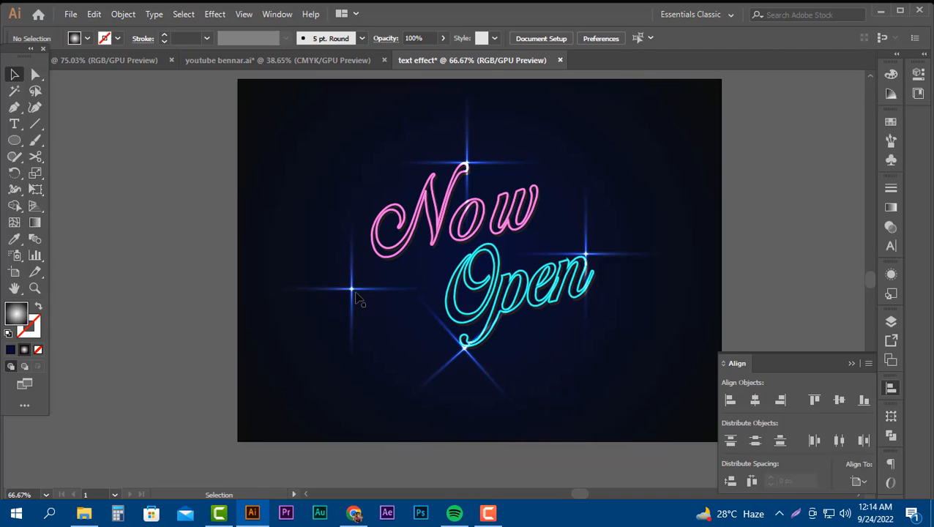
click(354, 289)
click(137, 177)
Draw a circle beside the artboard, give it a white-to-black radial gradient, and scale it down to about two thirds.
click(16, 142)
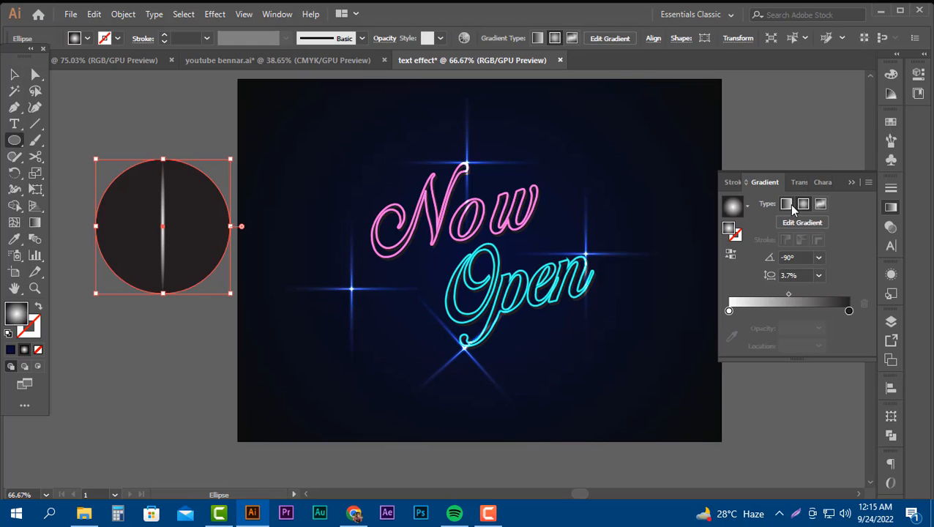
click(787, 204)
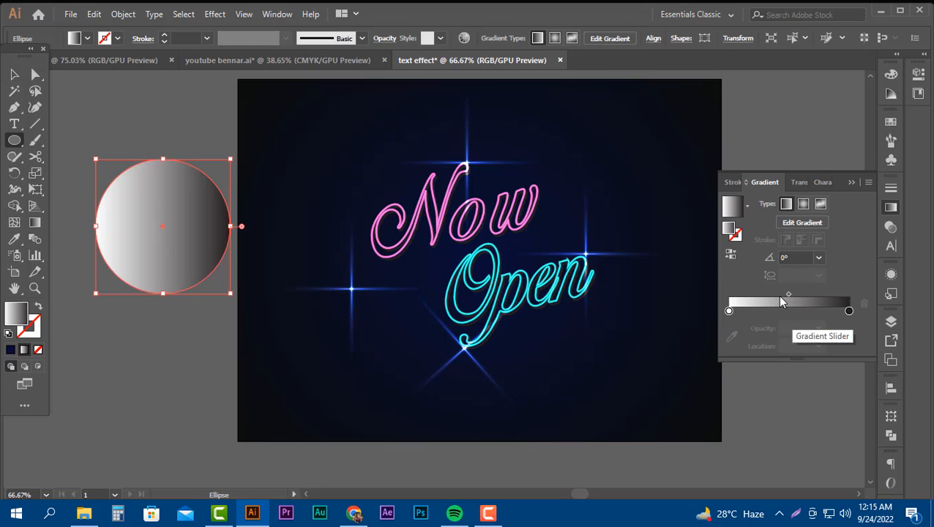
click(802, 207)
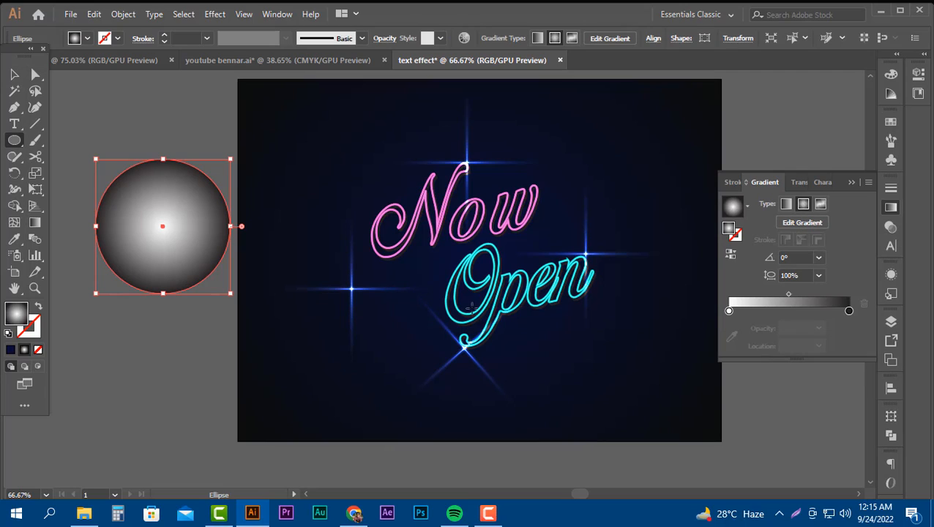
drag(163, 160, 163, 205)
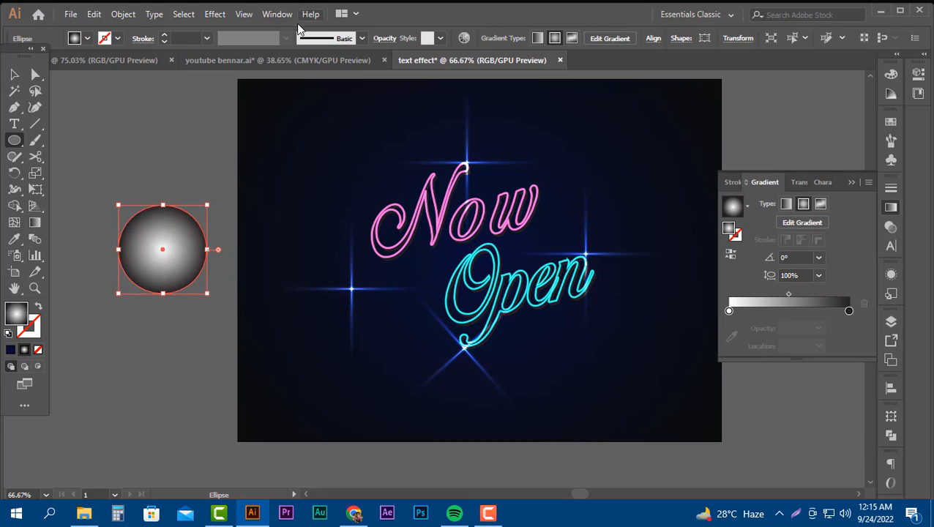
Set the gradient circle's blending mode to Color Dodge.
click(384, 38)
click(273, 60)
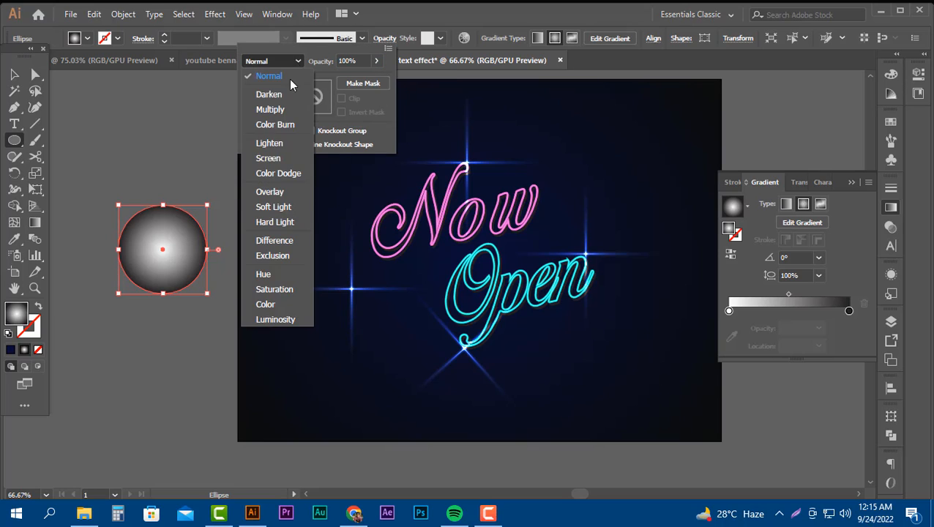
click(265, 174)
Move the glow circle onto the artboard, enlarge it to about twice its size, and place it in the upper-right corner beyond "Now".
click(15, 78)
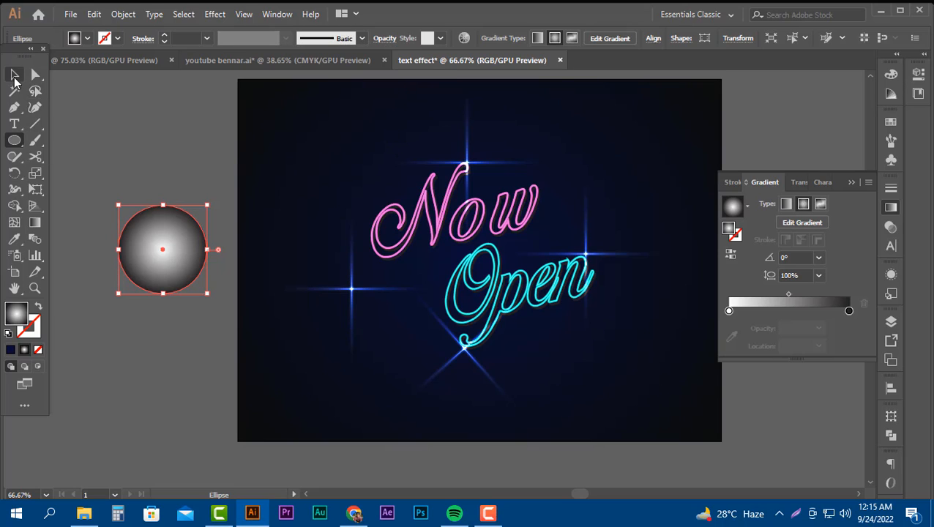
key(v)
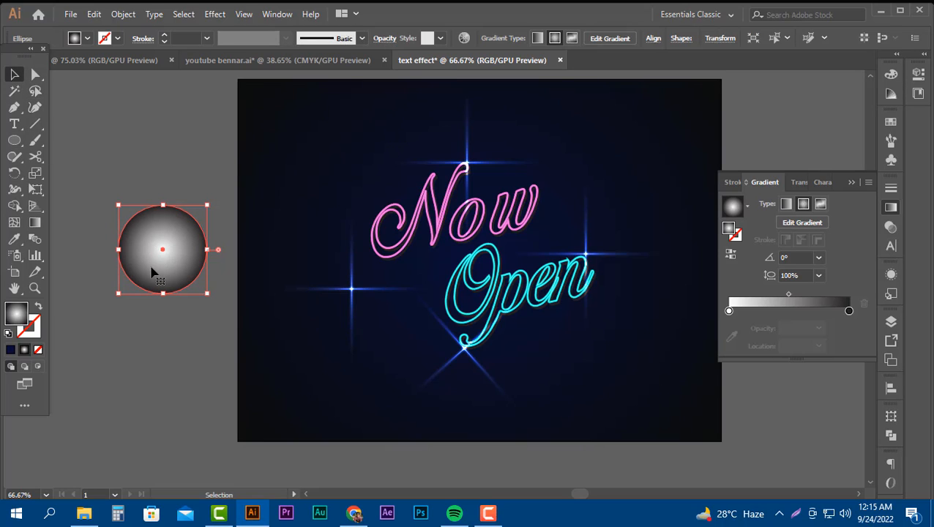
drag(154, 273, 506, 393)
drag(437, 343, 630, 253)
scroll(644, 227, up, 3)
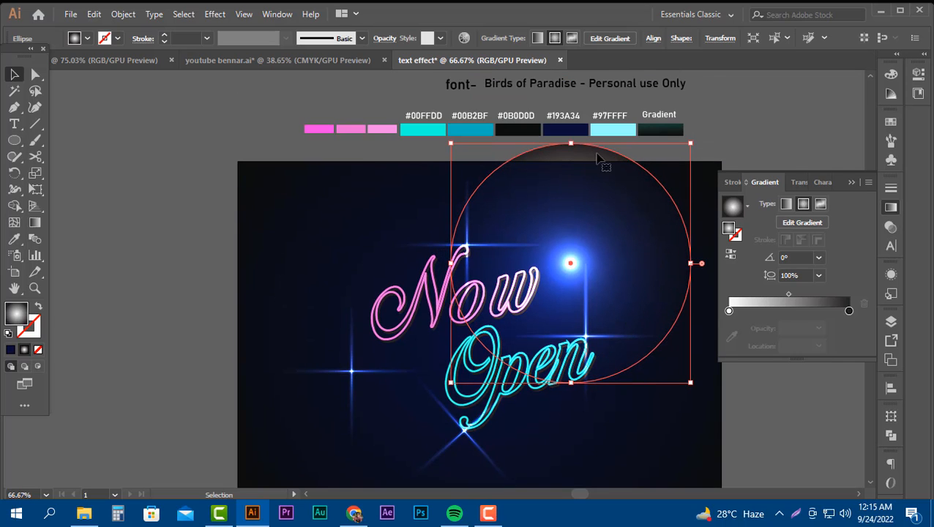
drag(572, 145, 572, 200)
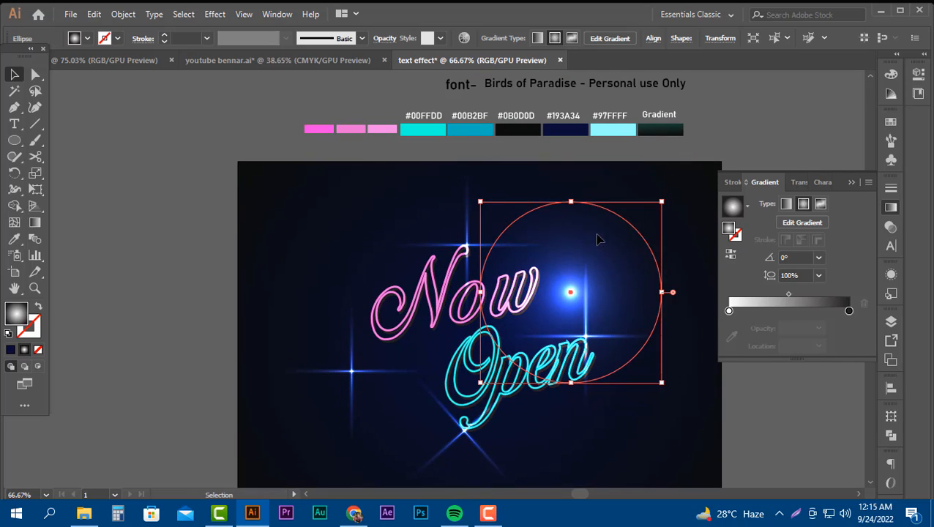
drag(598, 236, 686, 229)
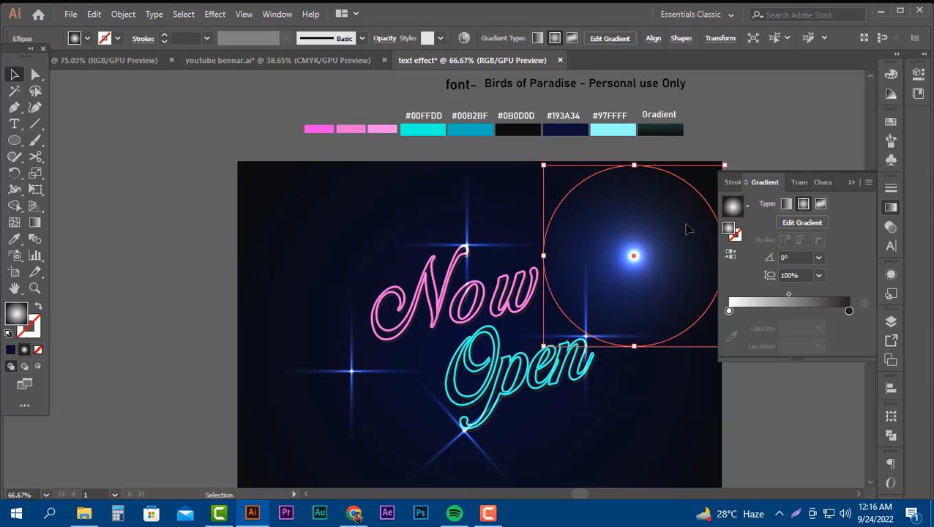
click(61, 230)
scroll(253, 354, down, 2)
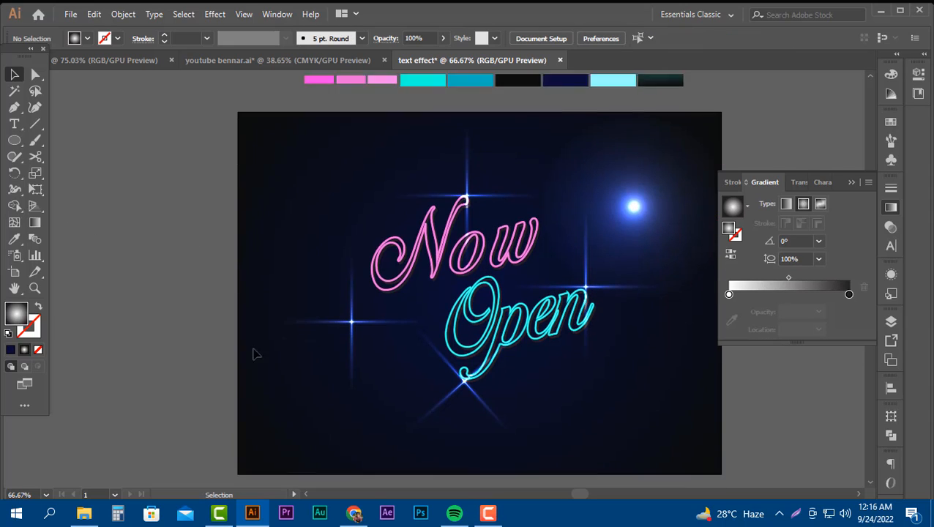
key(ctrl+0)
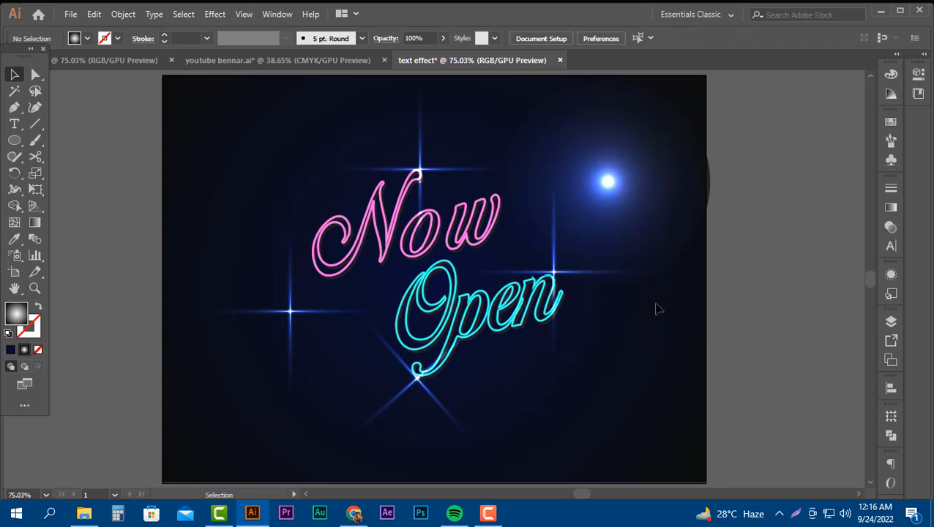